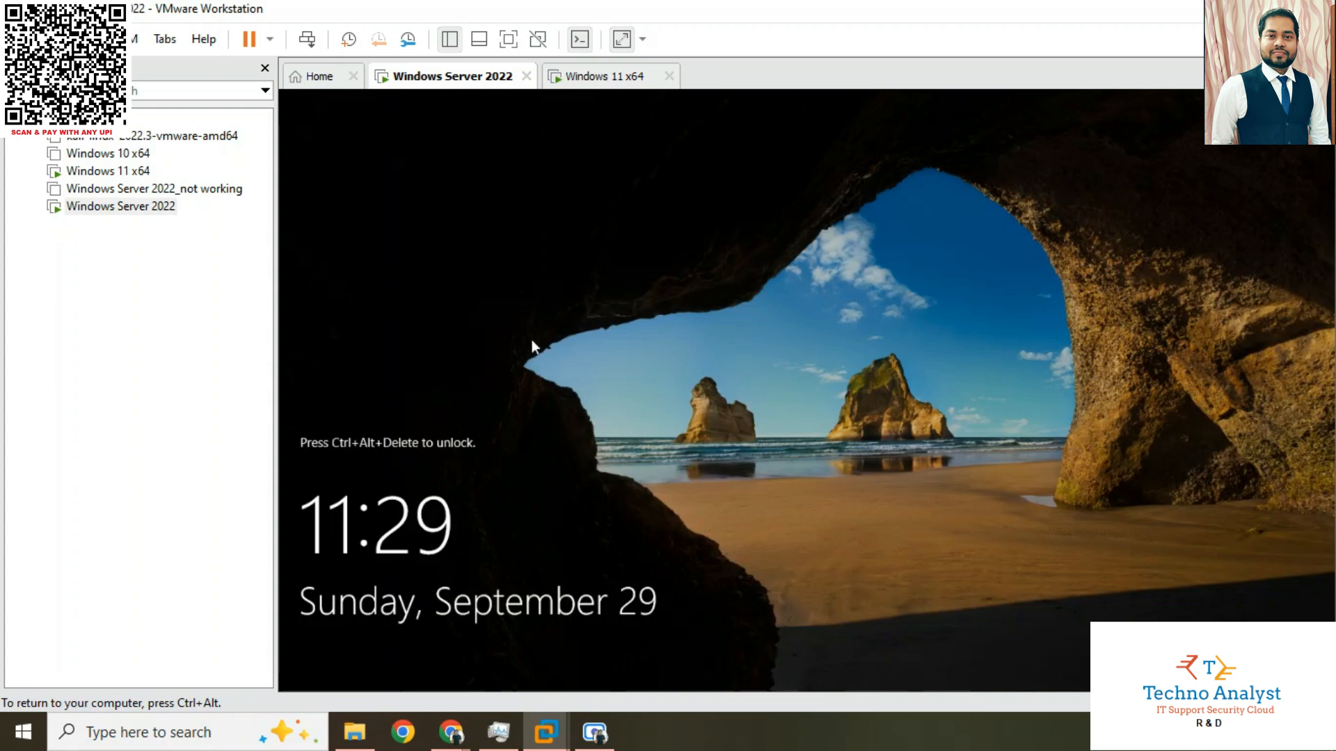
Unlock the Windows Server 2022 virtual machine by entering the domain administrator's password
right_click(453, 81)
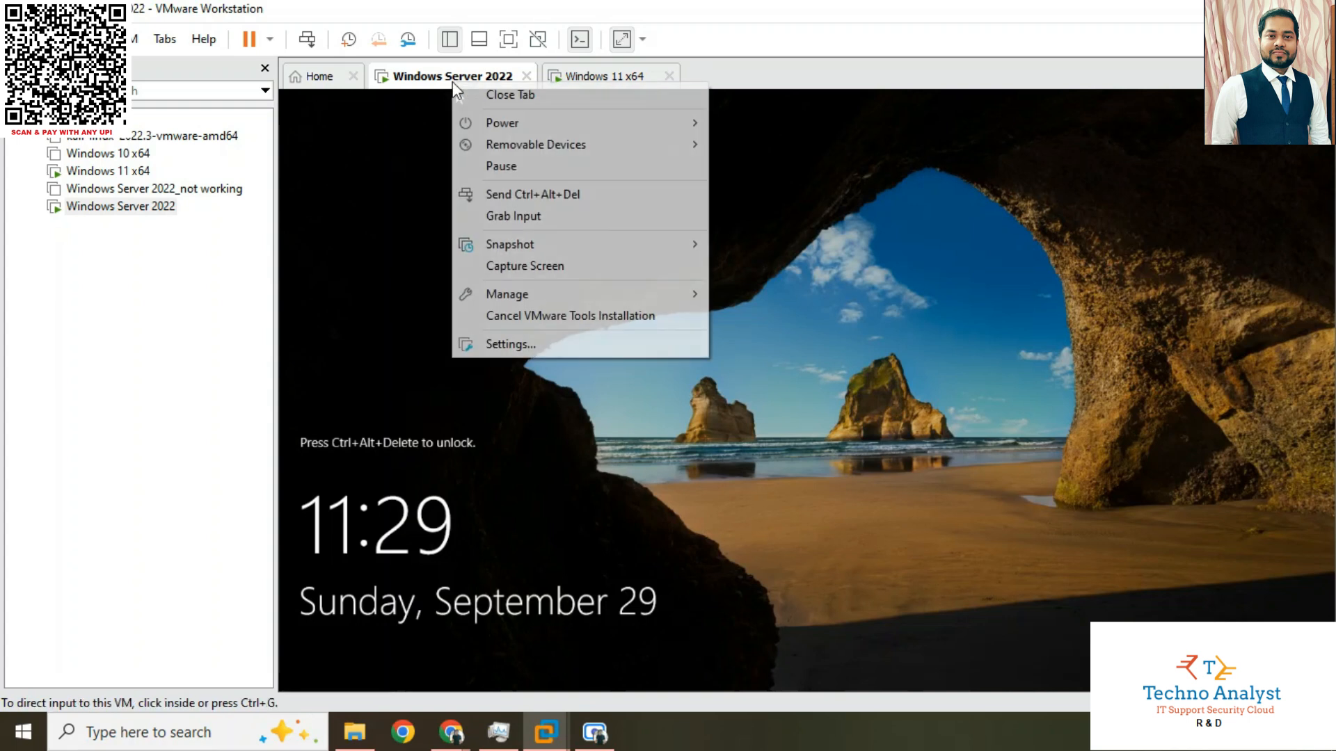
click(523, 196)
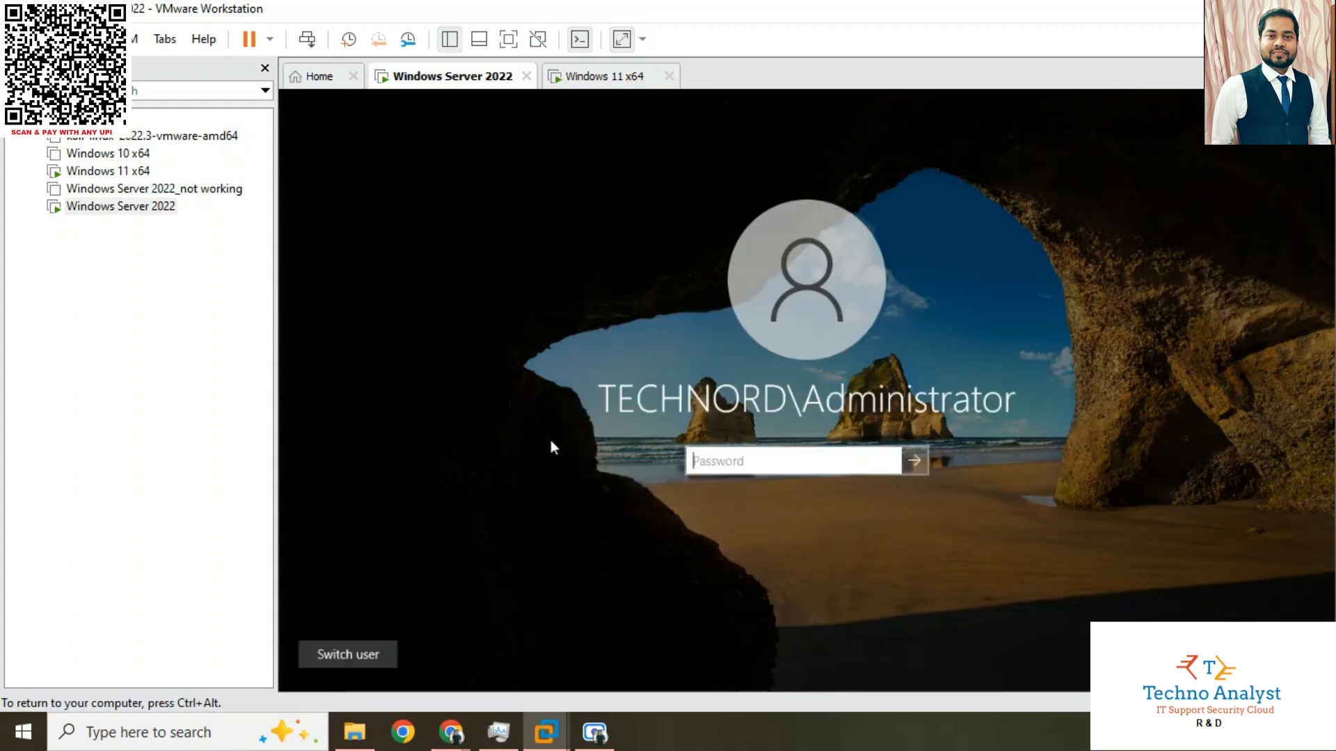
text(•••••••)
key(Return)
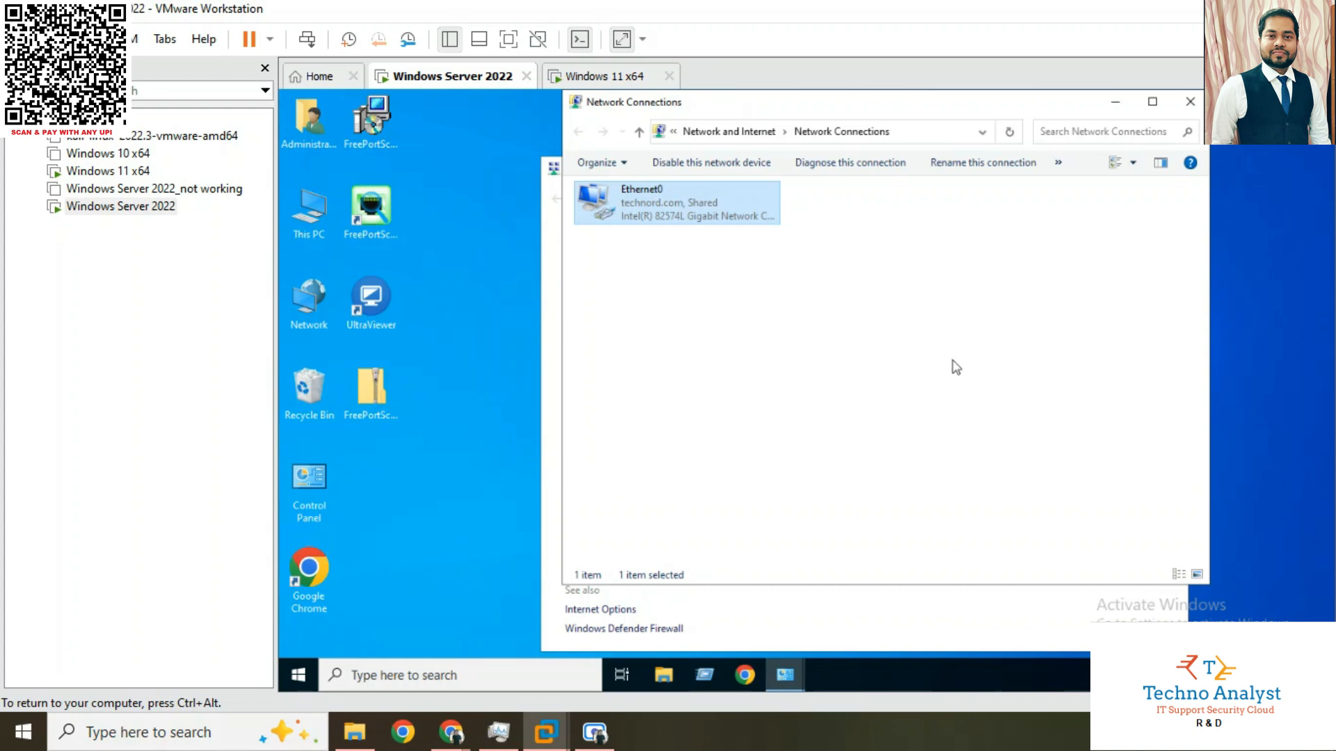
Review the Internet Protocol Version 4 settings of the Ethernet0 adapter, and clear the network windows from the desktop
right_click(675, 205)
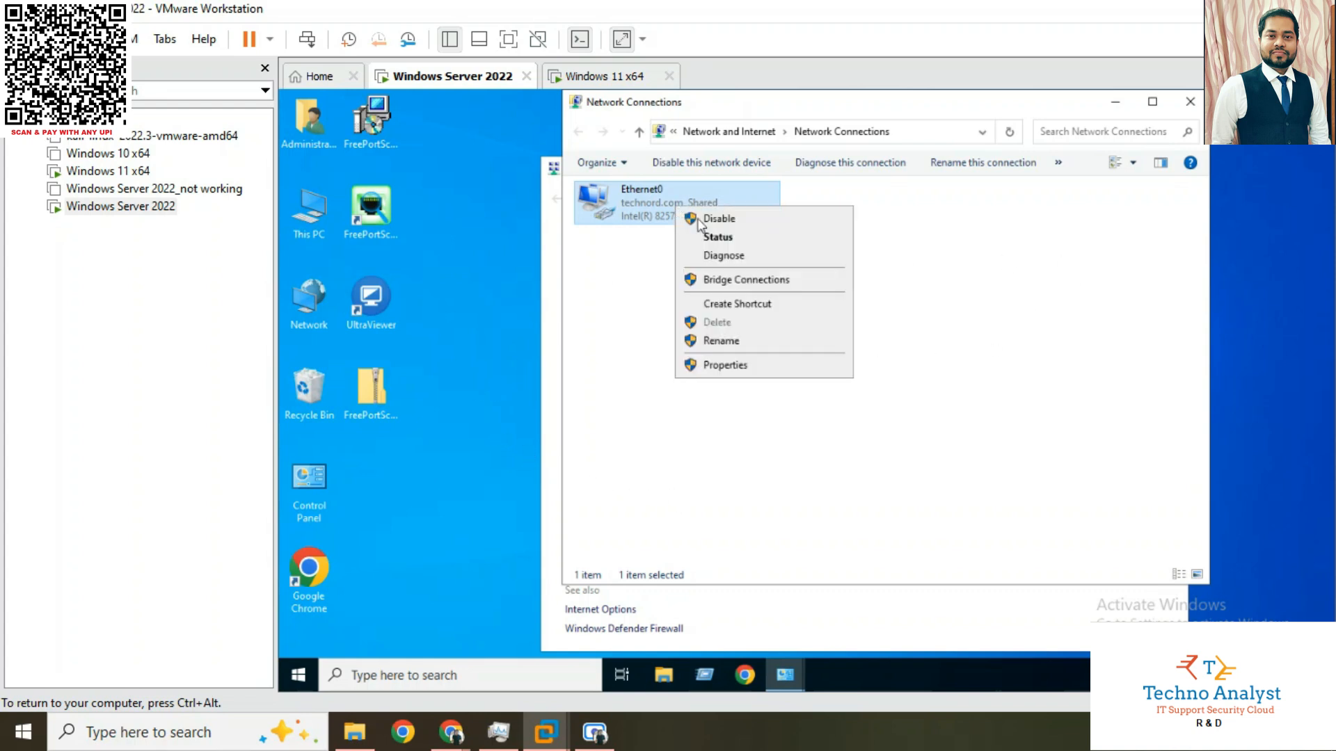
click(724, 366)
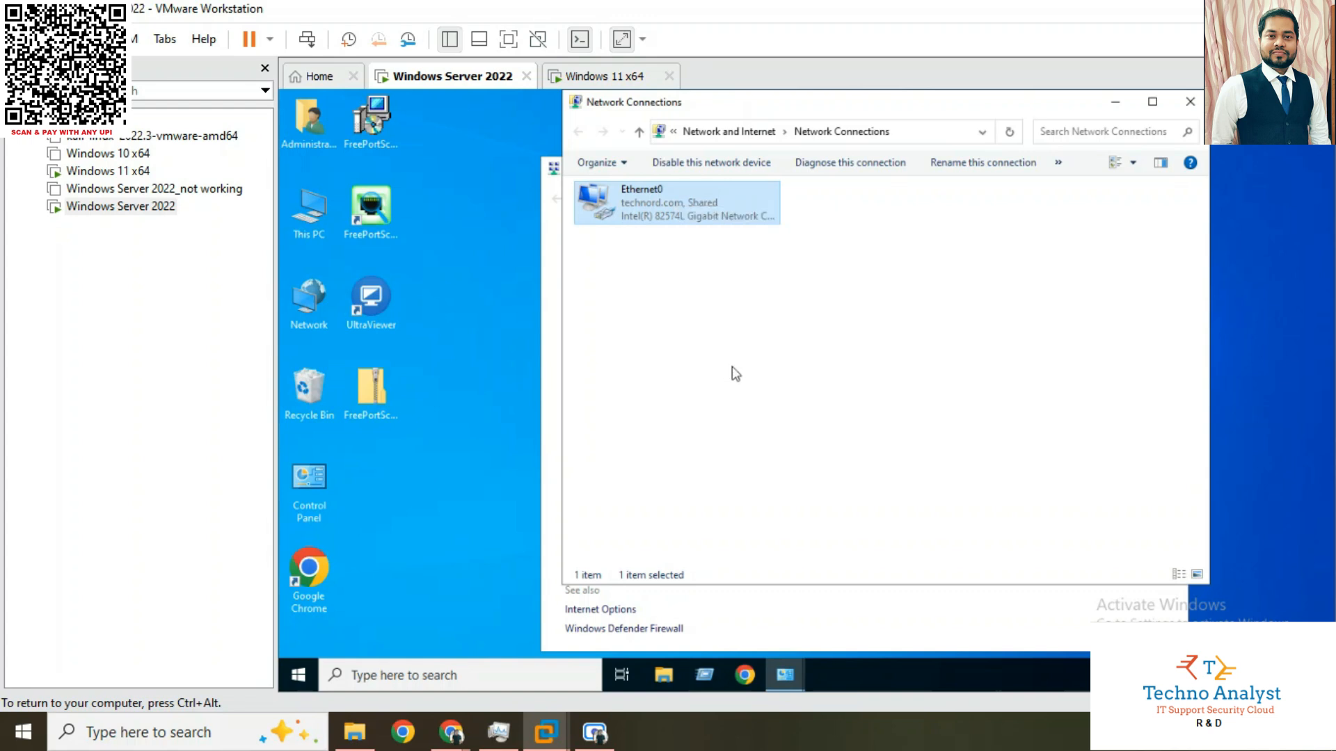
click(741, 355)
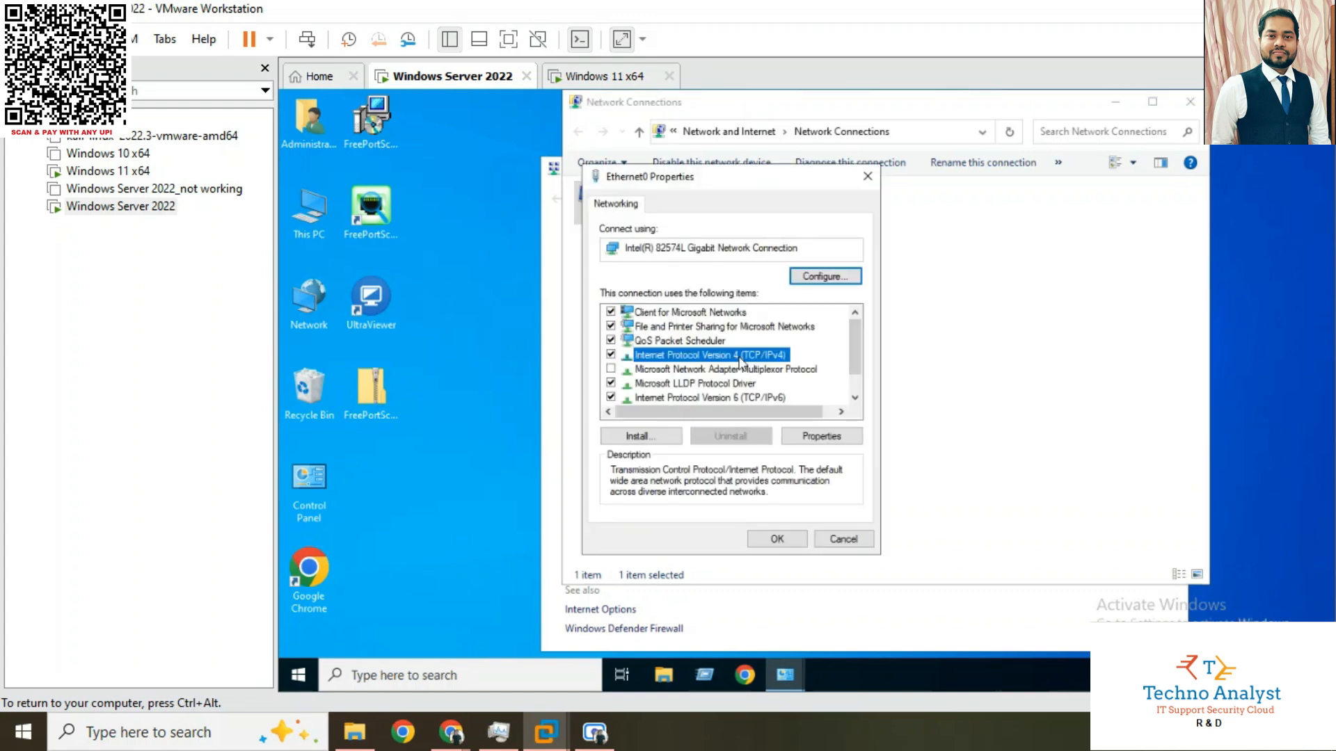
click(819, 436)
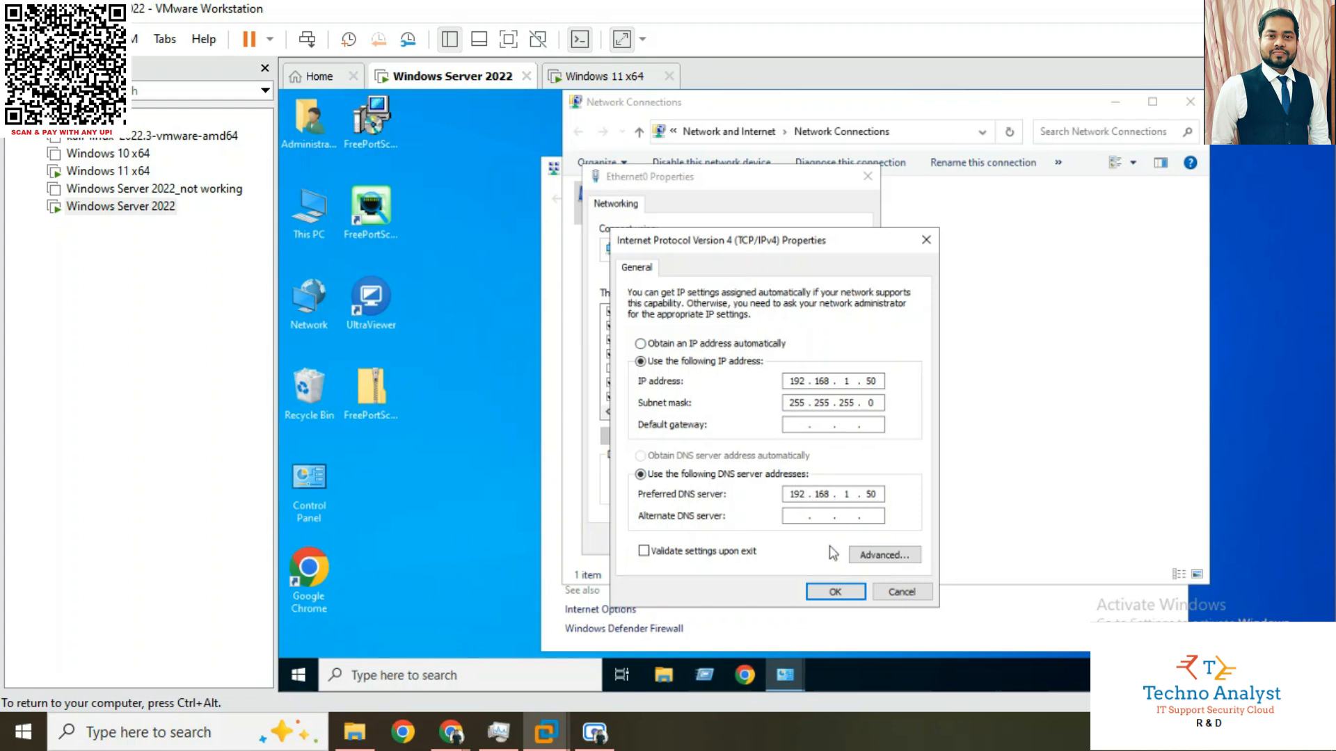
click(833, 592)
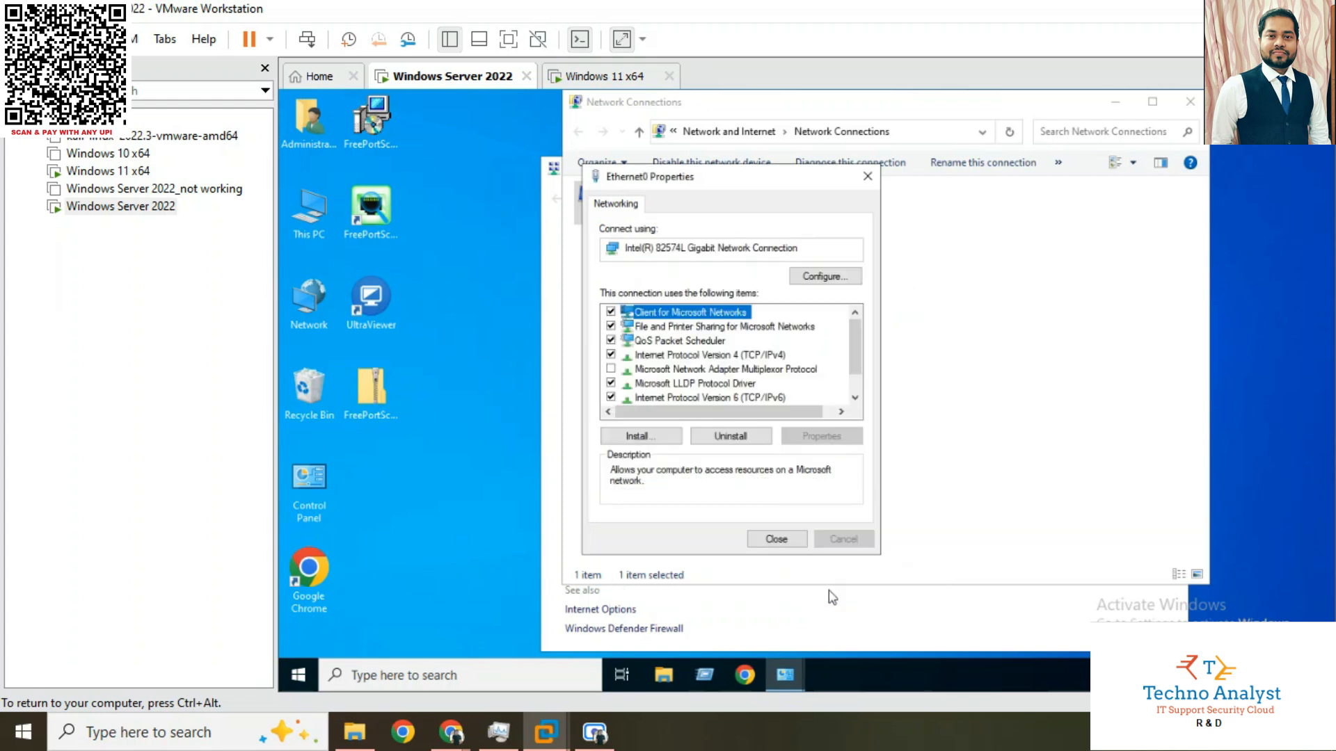
click(775, 539)
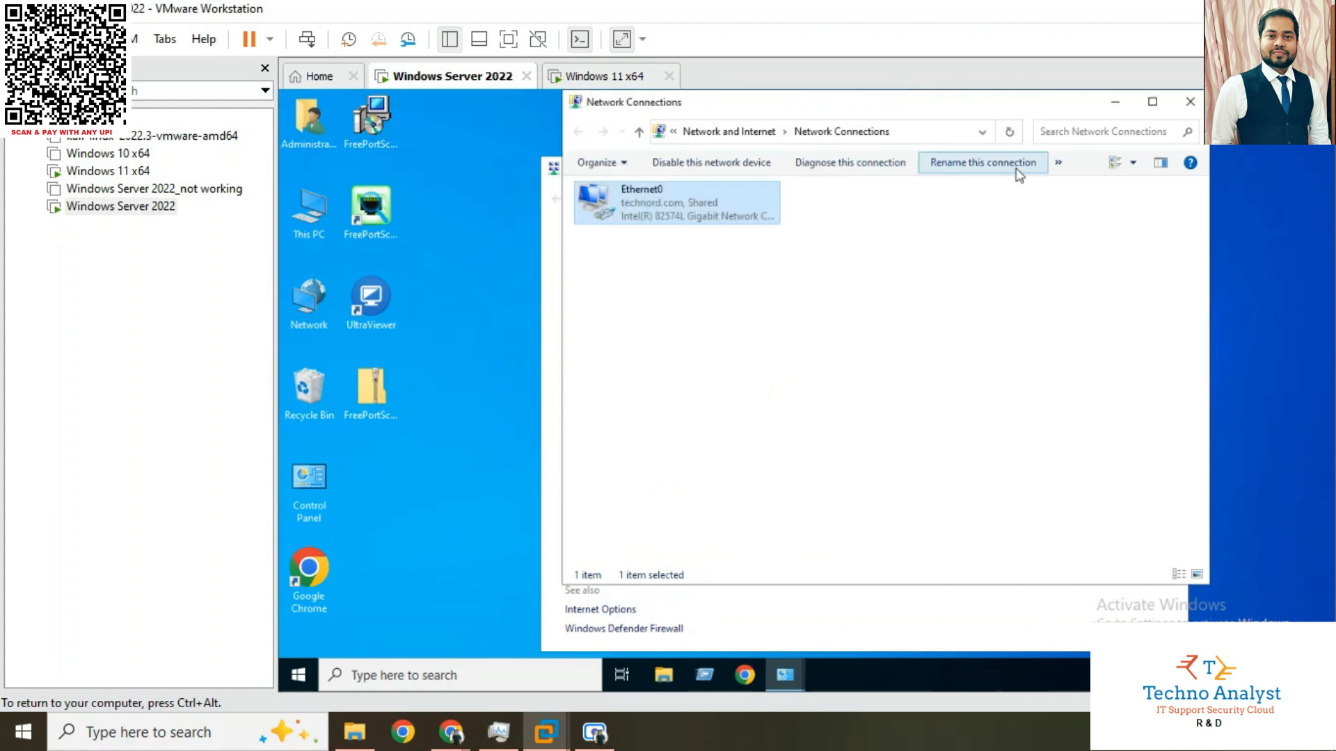
click(1189, 101)
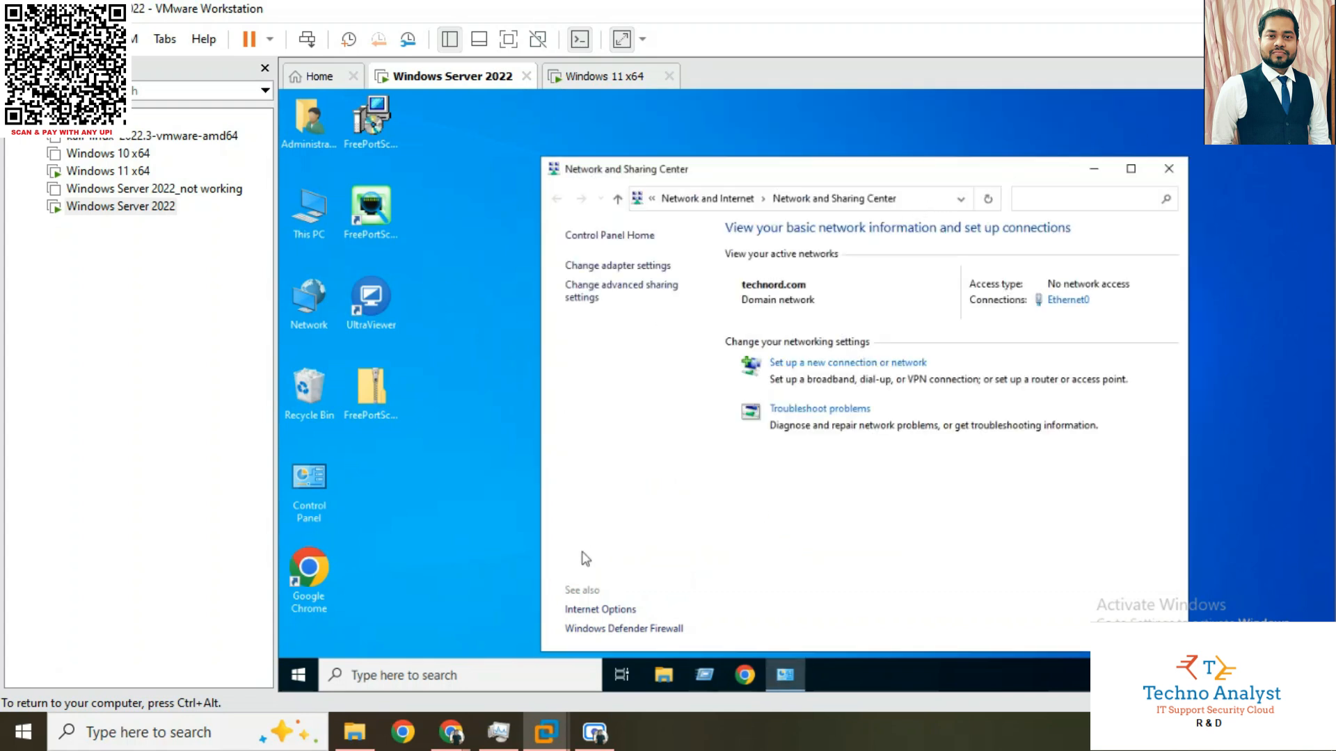
click(1094, 169)
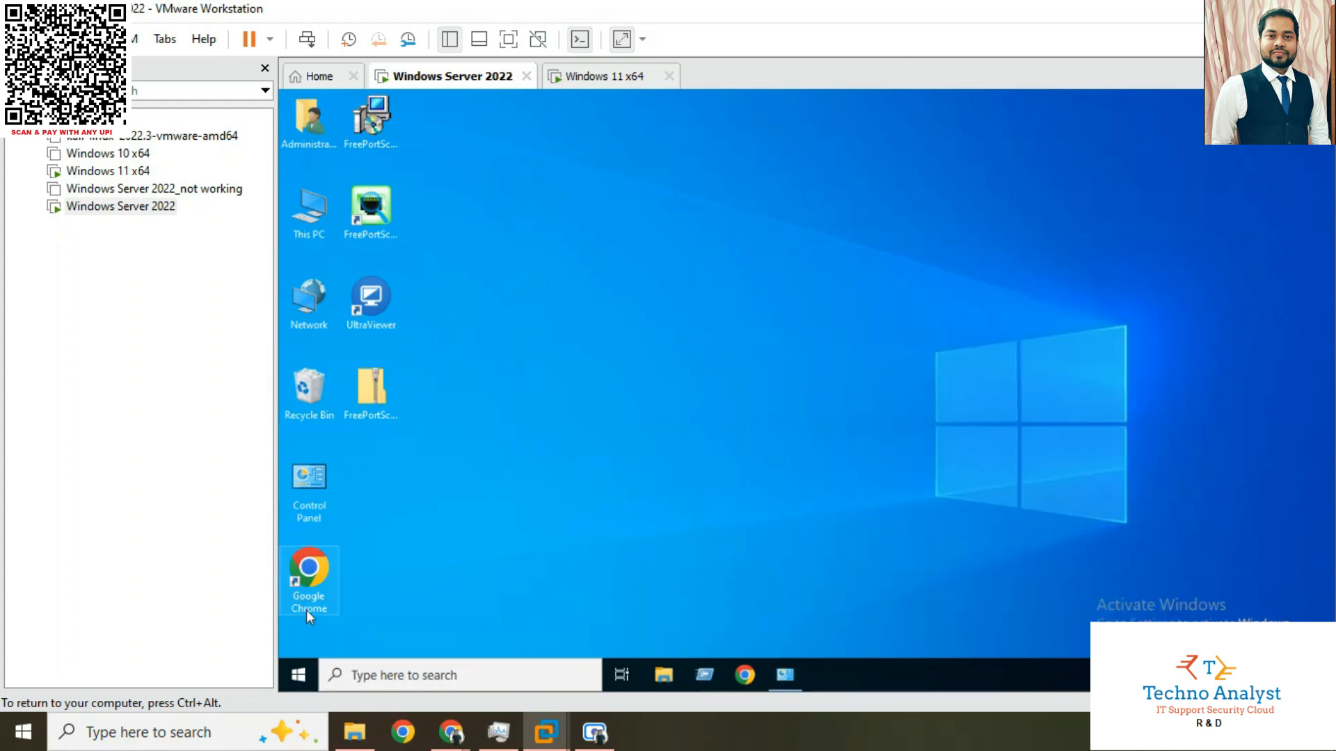
Launch Server Manager, dismiss its Windows Admin Center notice, and open Active Directory Users and Computers maximized
click(313, 683)
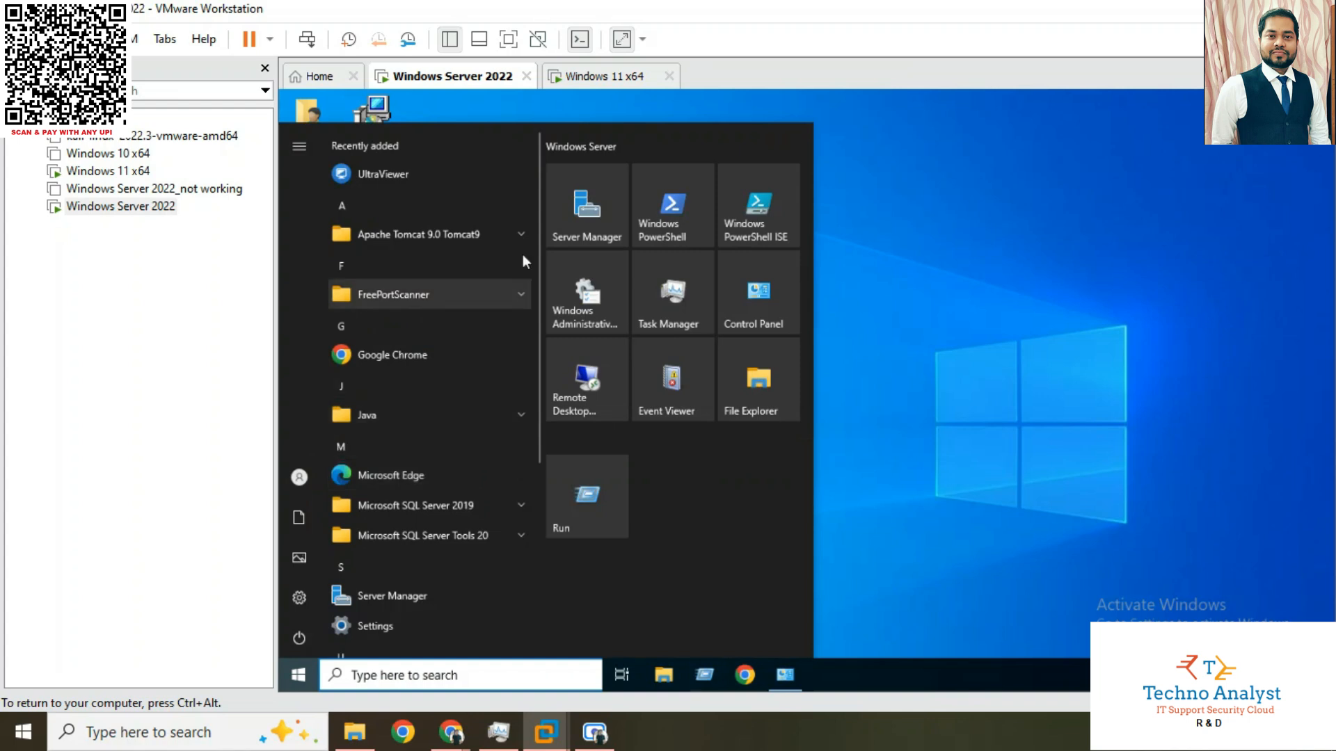
click(895, 299)
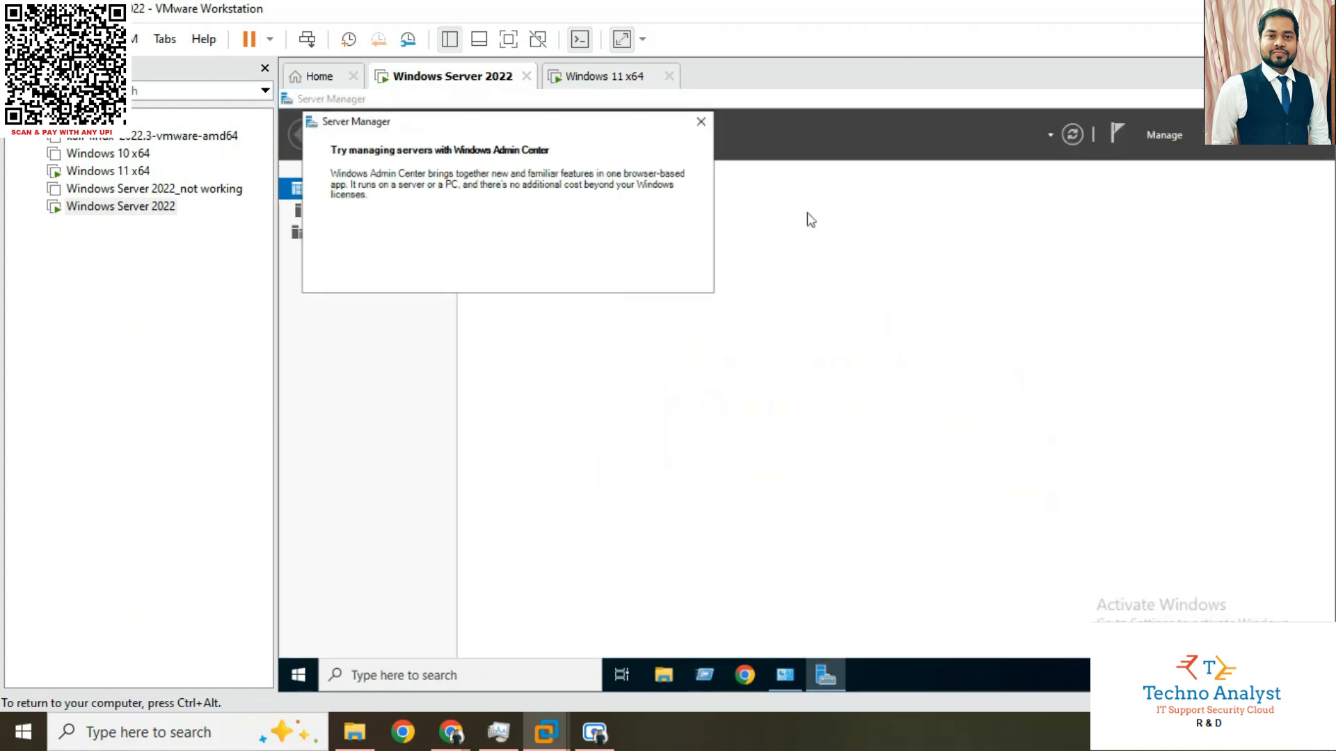
click(700, 121)
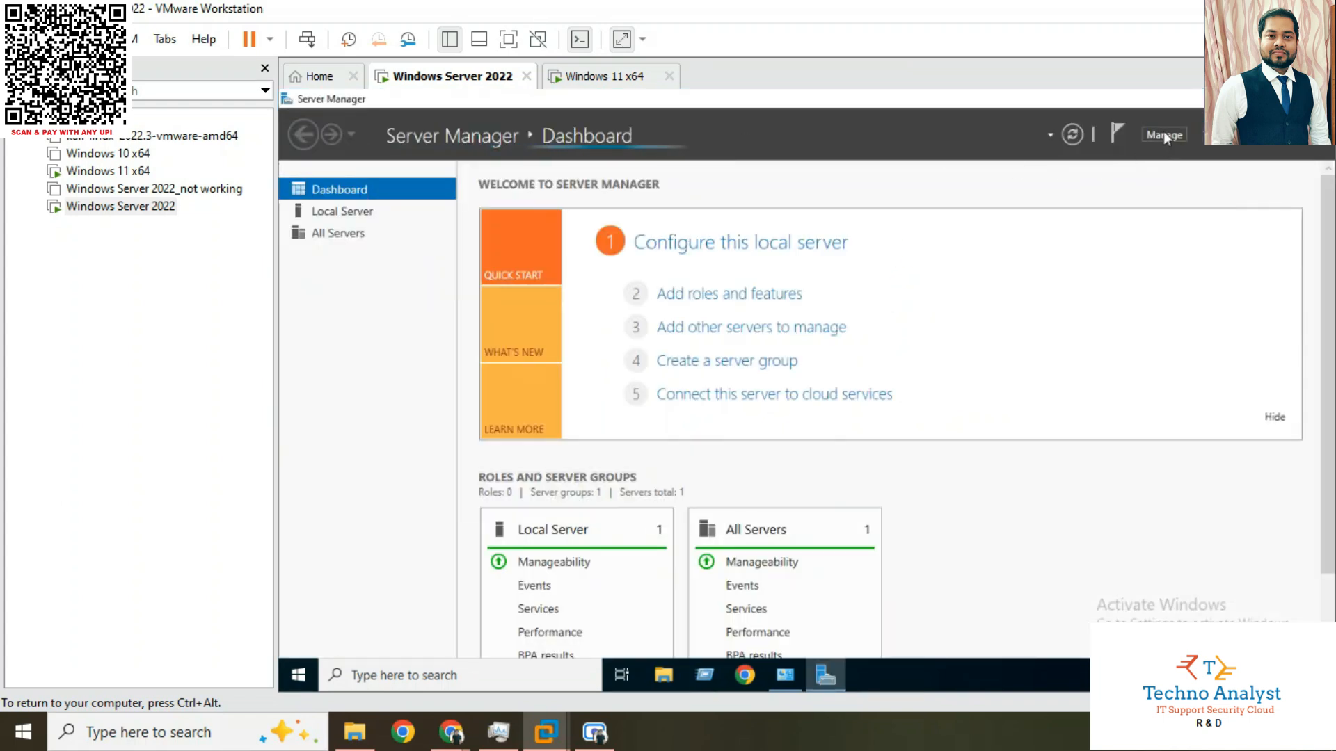
click(1166, 137)
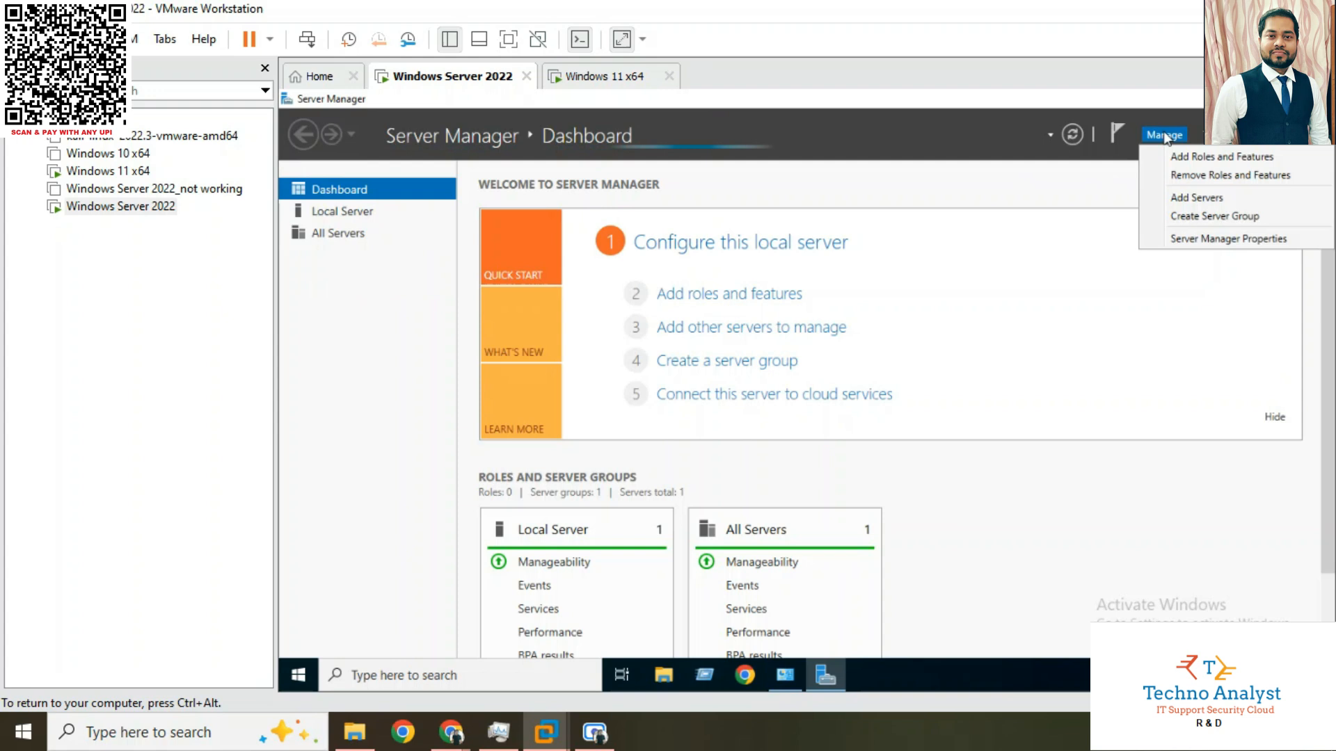
click(1212, 139)
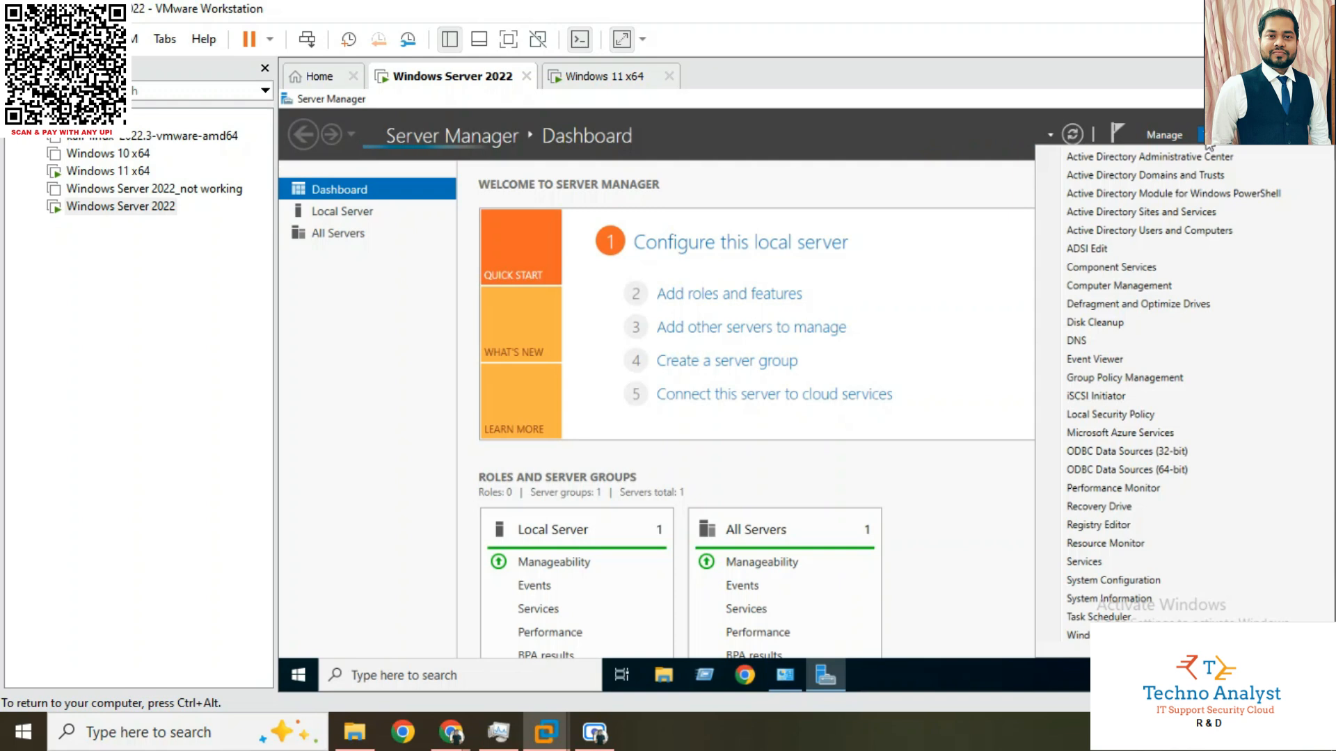
click(1135, 237)
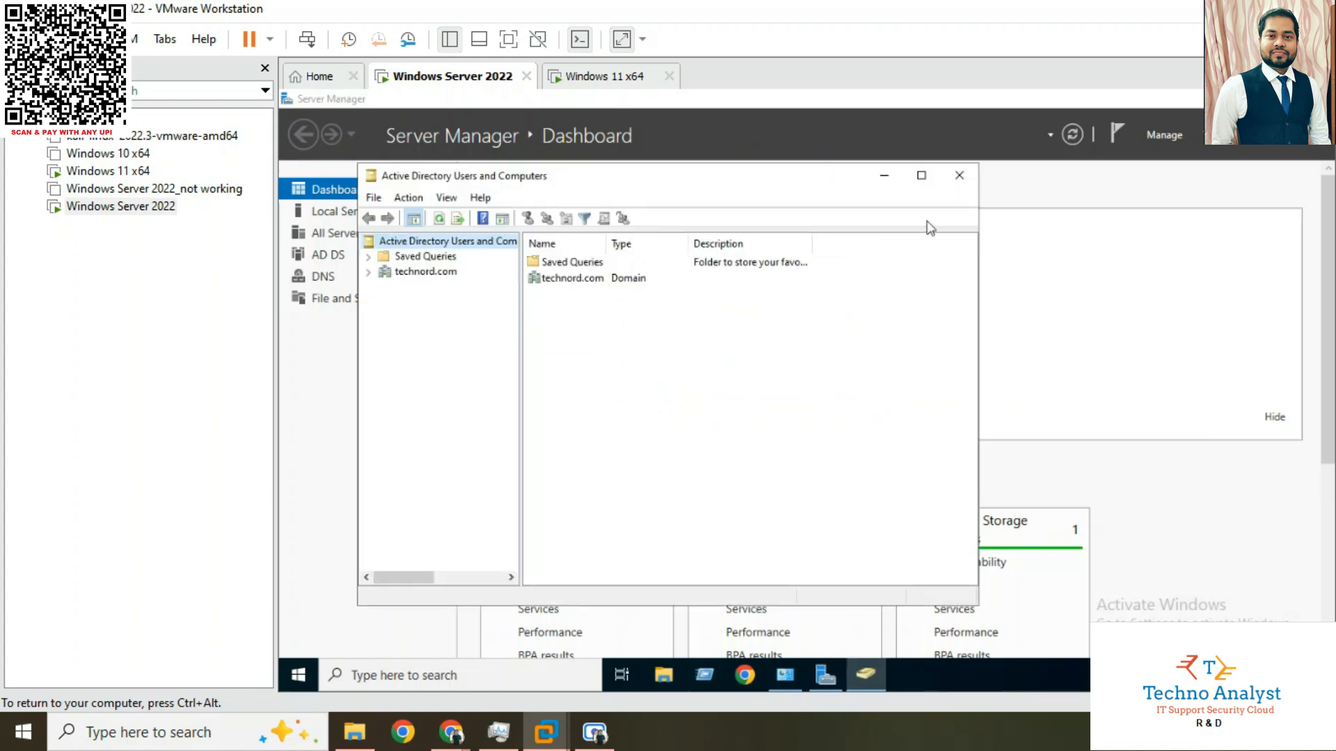
click(921, 175)
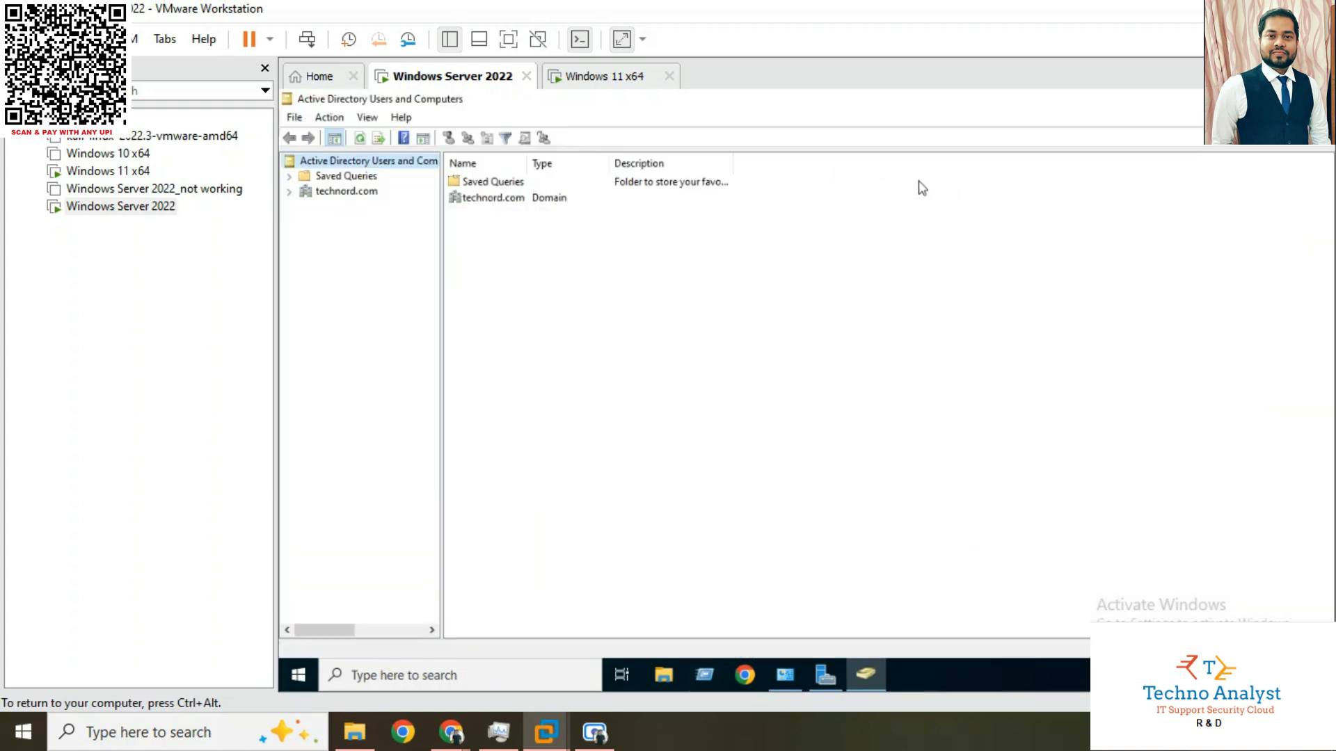
Start a new user in the Users container of technord.com with first name and logon name windows11
click(289, 193)
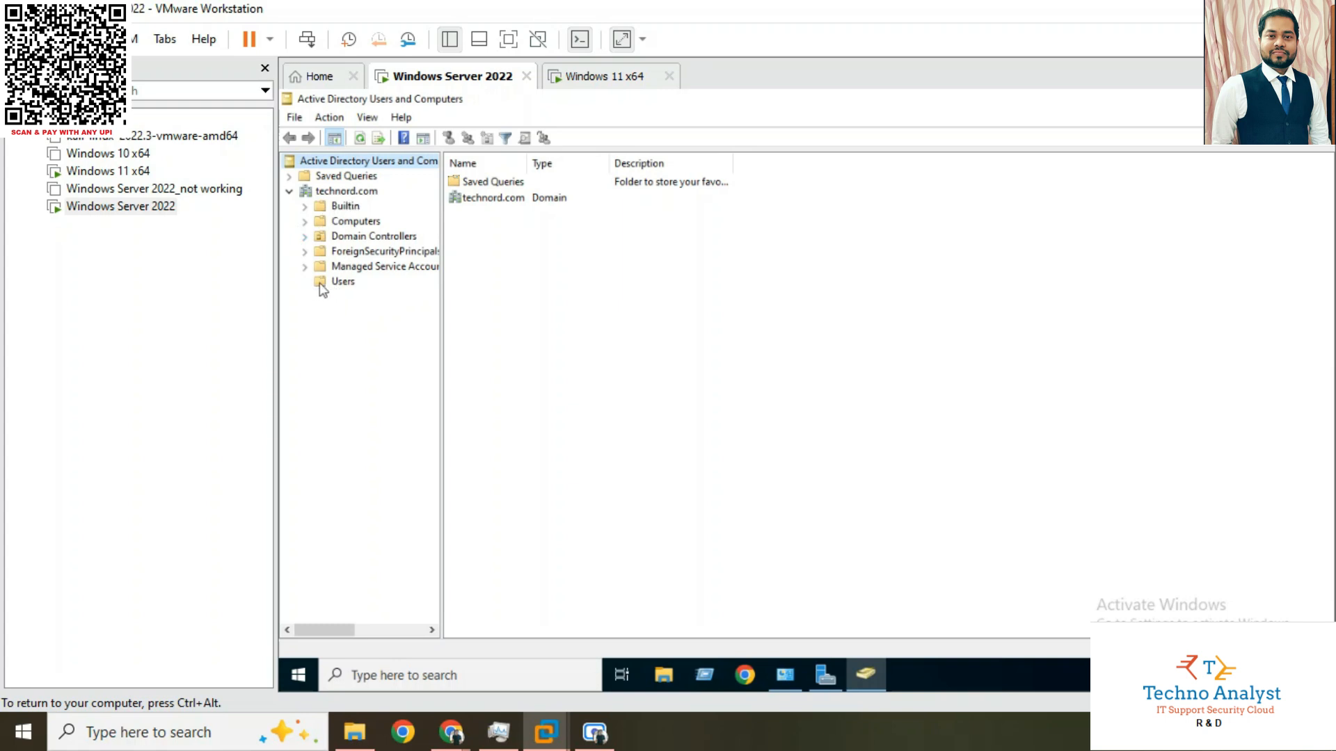
click(344, 285)
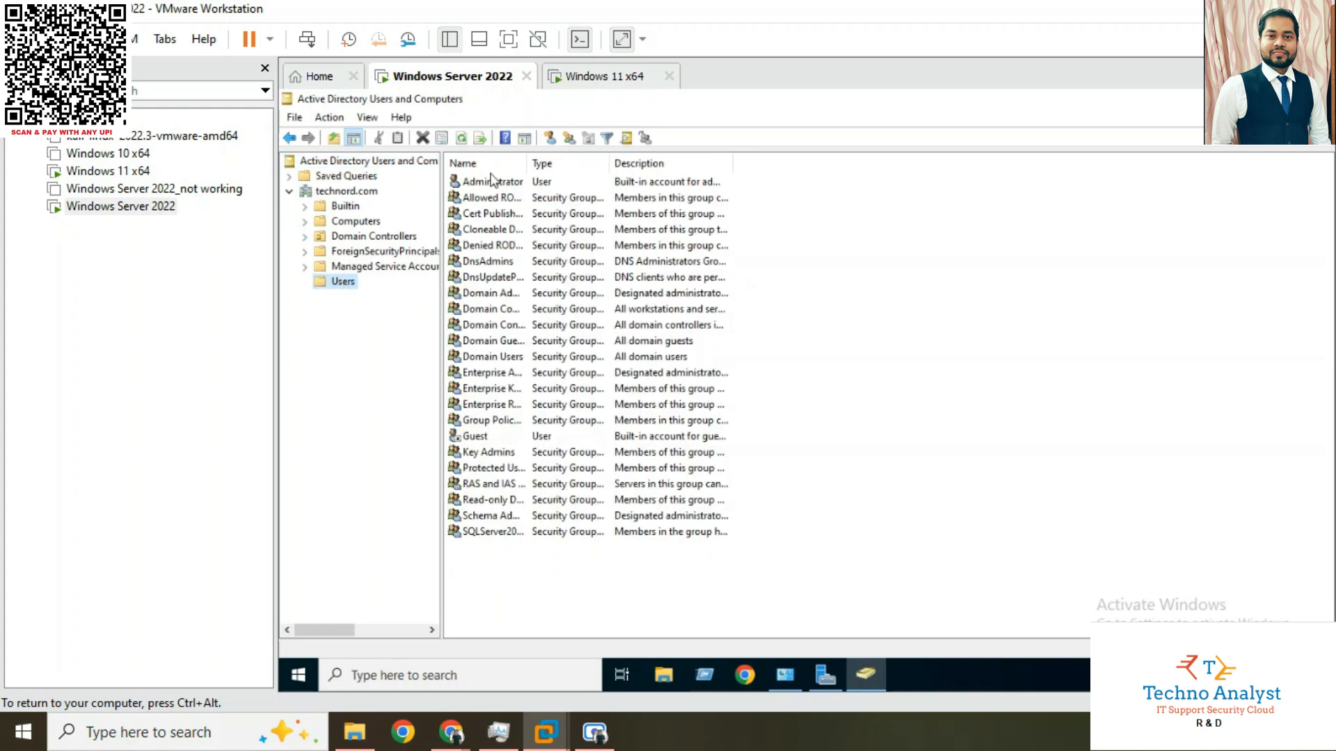
right_click(509, 585)
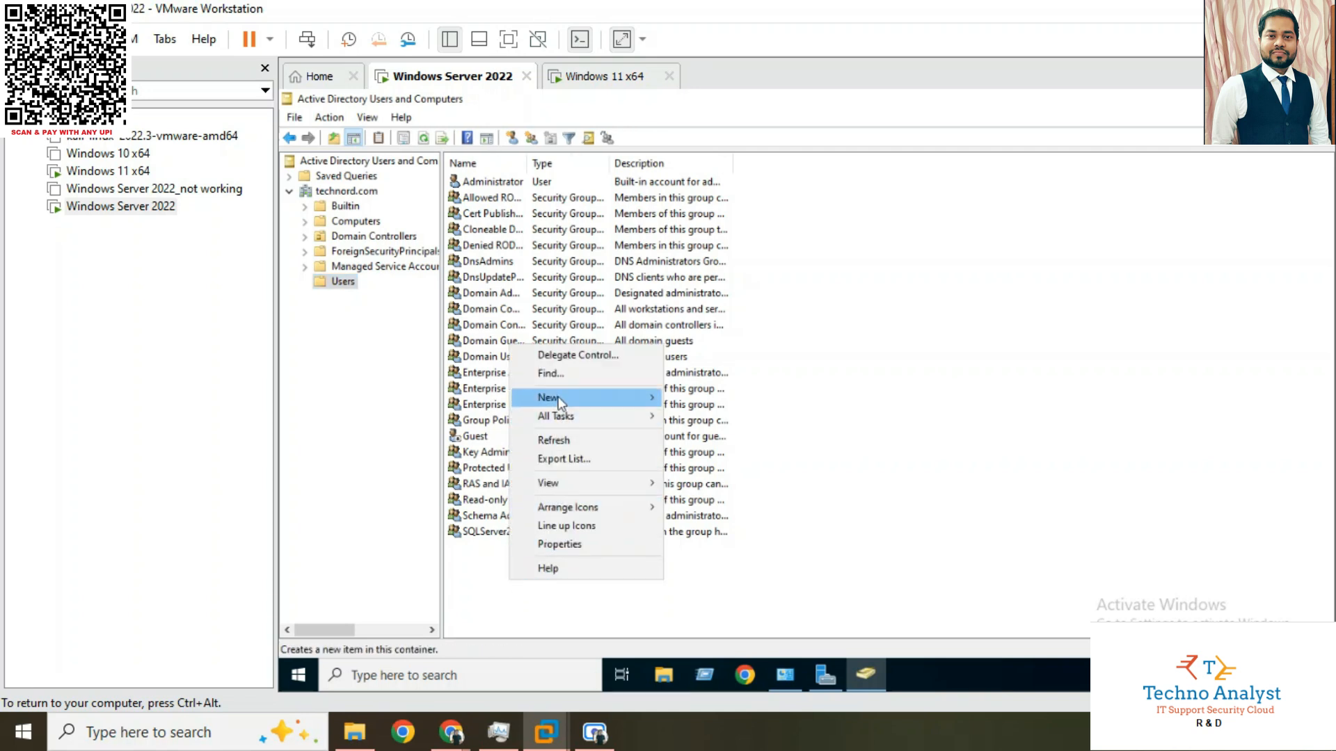
mouse_move(559, 400)
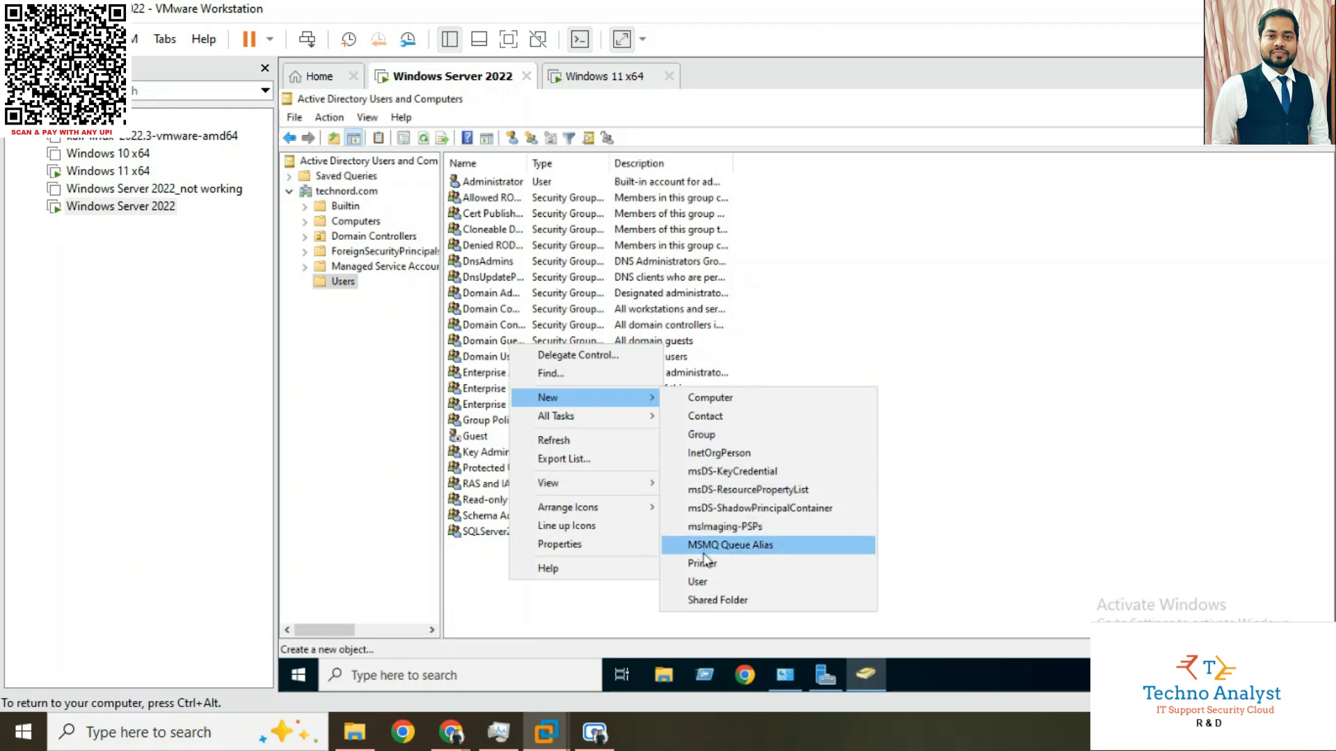
click(698, 582)
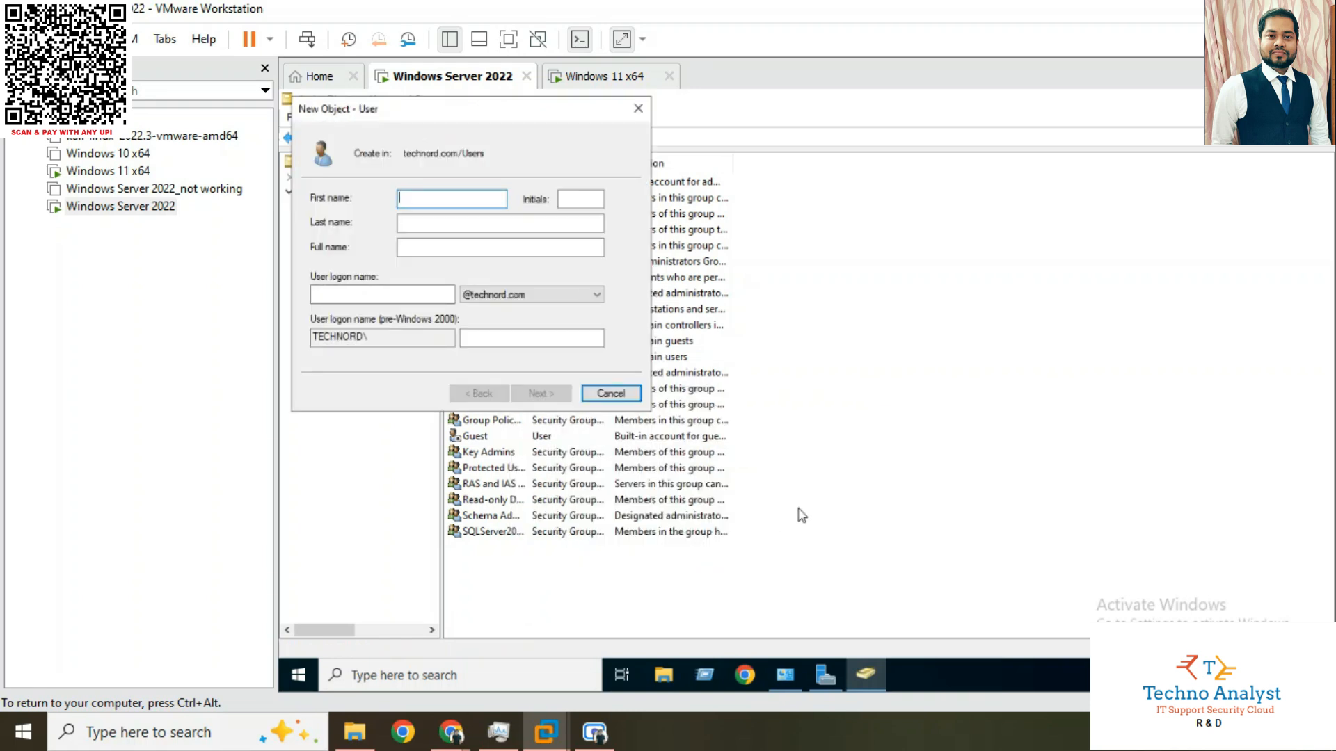
text(windows11)
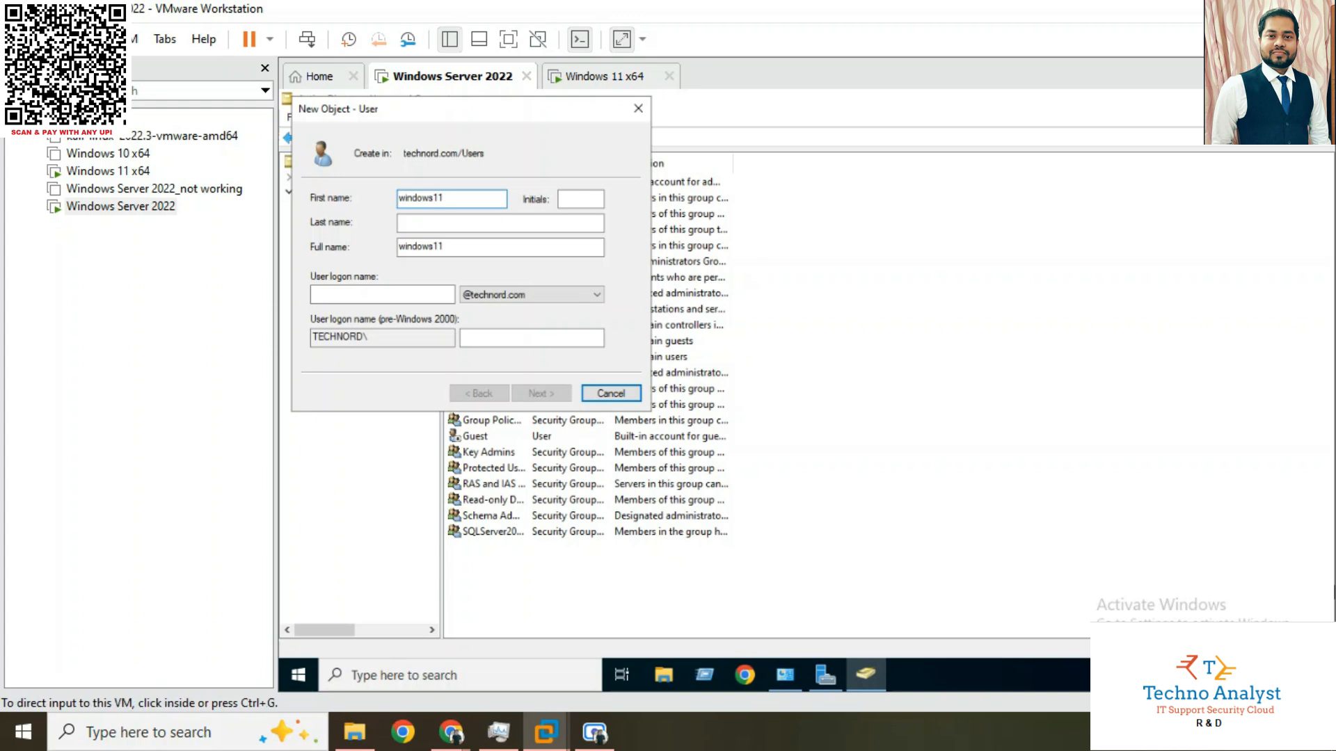
click(326, 295)
text(windows1)
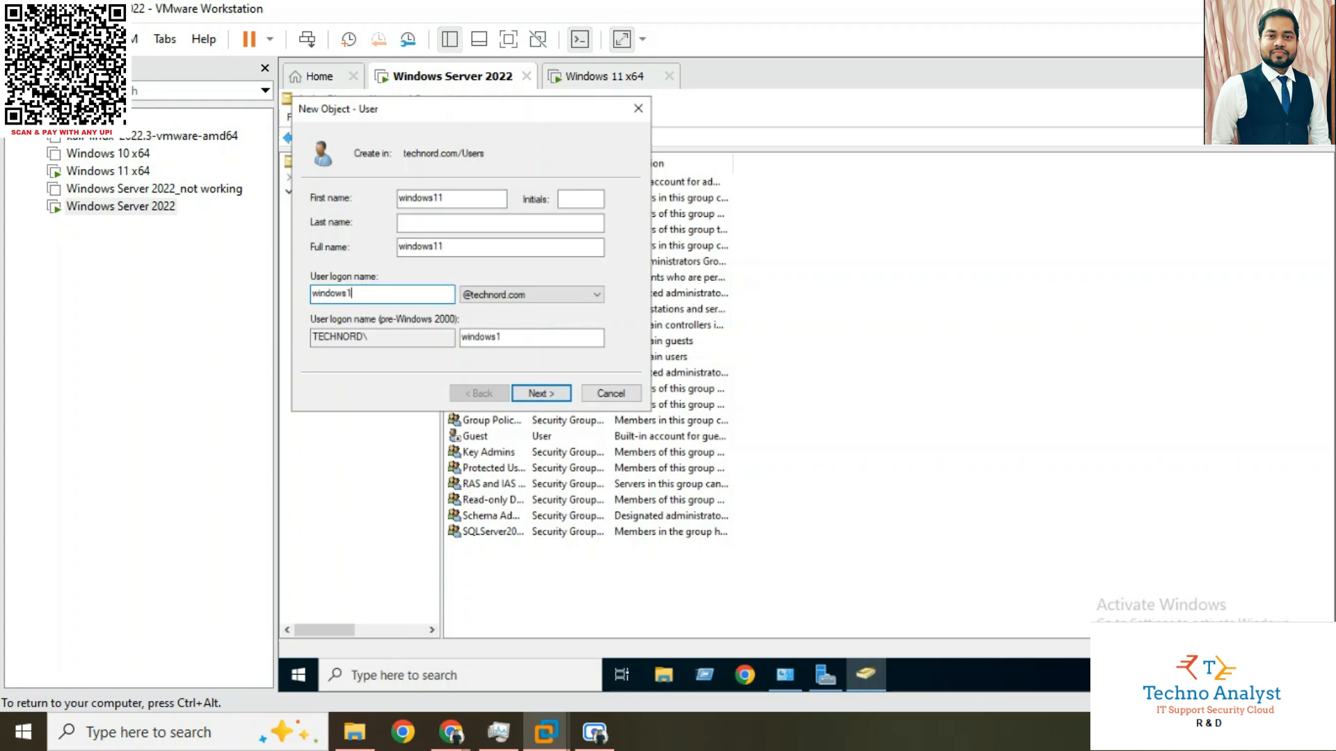
text(1)
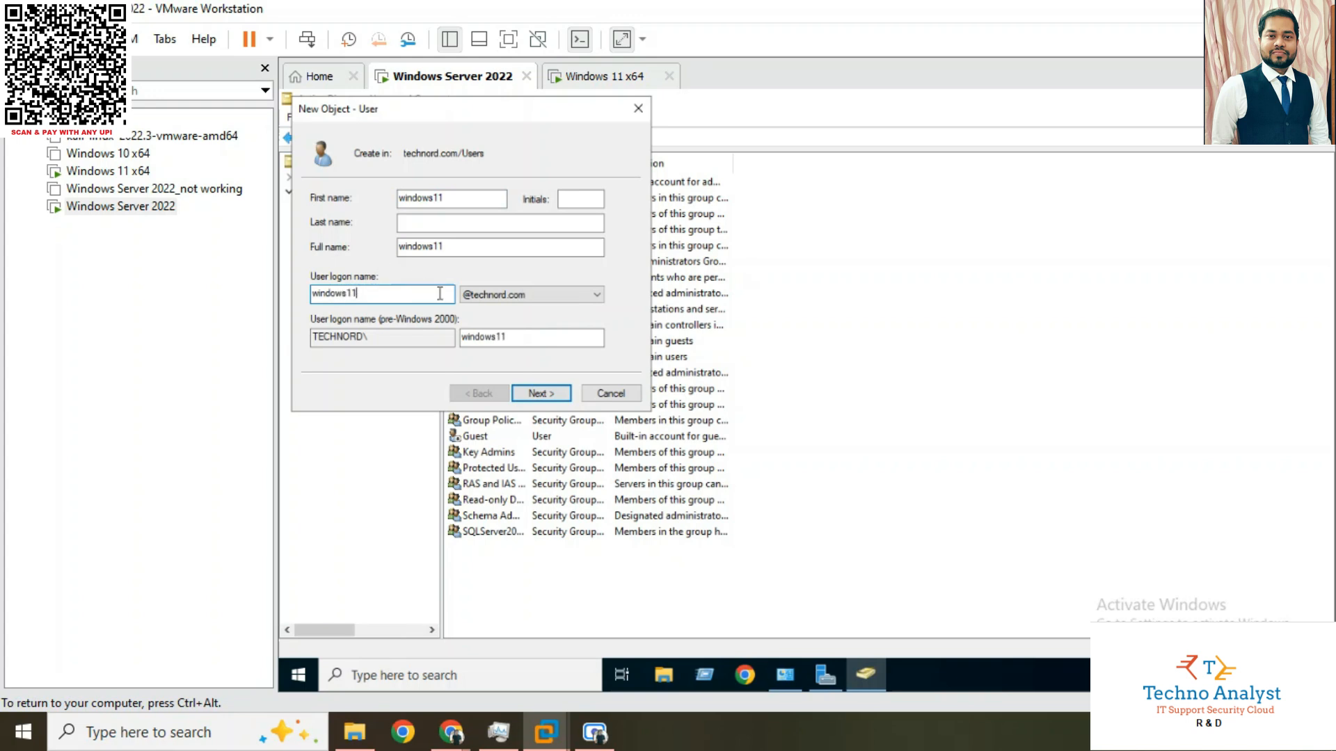
click(546, 394)
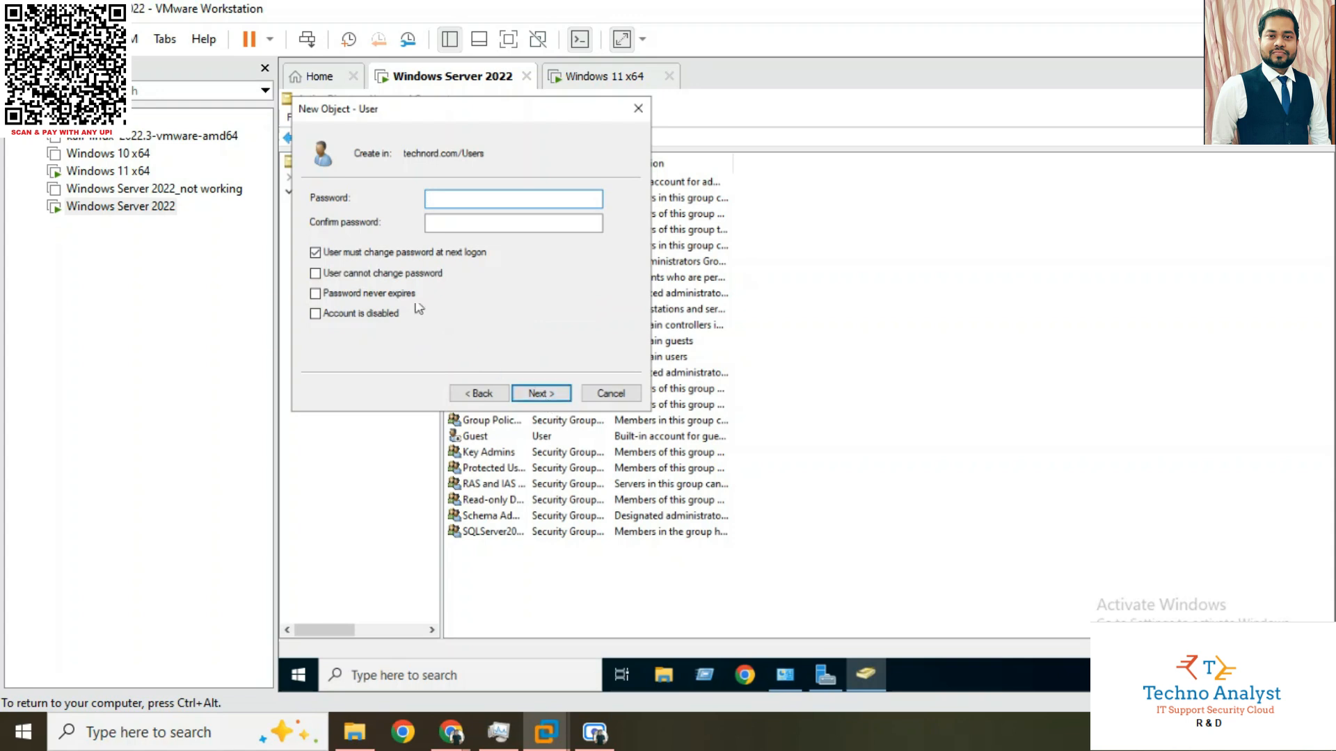
Set and confirm the new user's password, enable User cannot change password and Password never expires, and finish creating the account
click(361, 277)
click(359, 296)
click(450, 199)
text(Pa)
key(Tab)
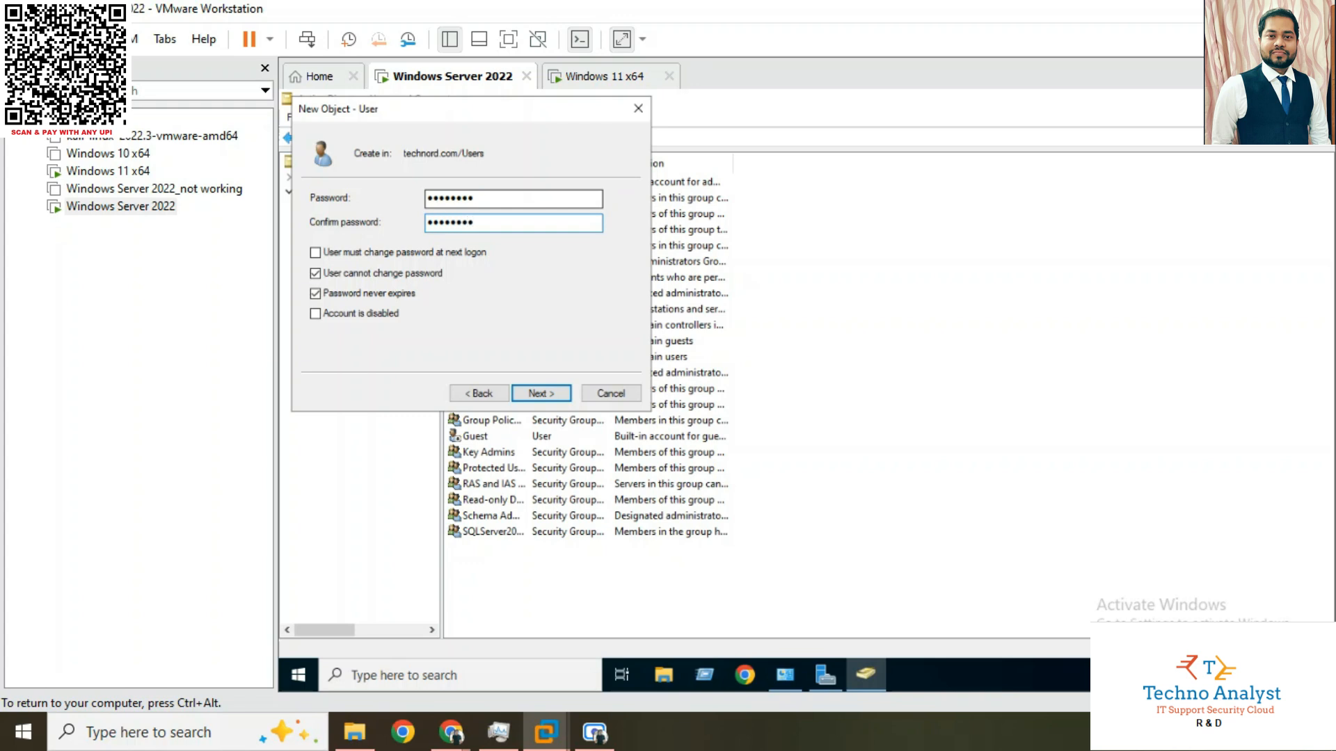
click(547, 391)
click(548, 394)
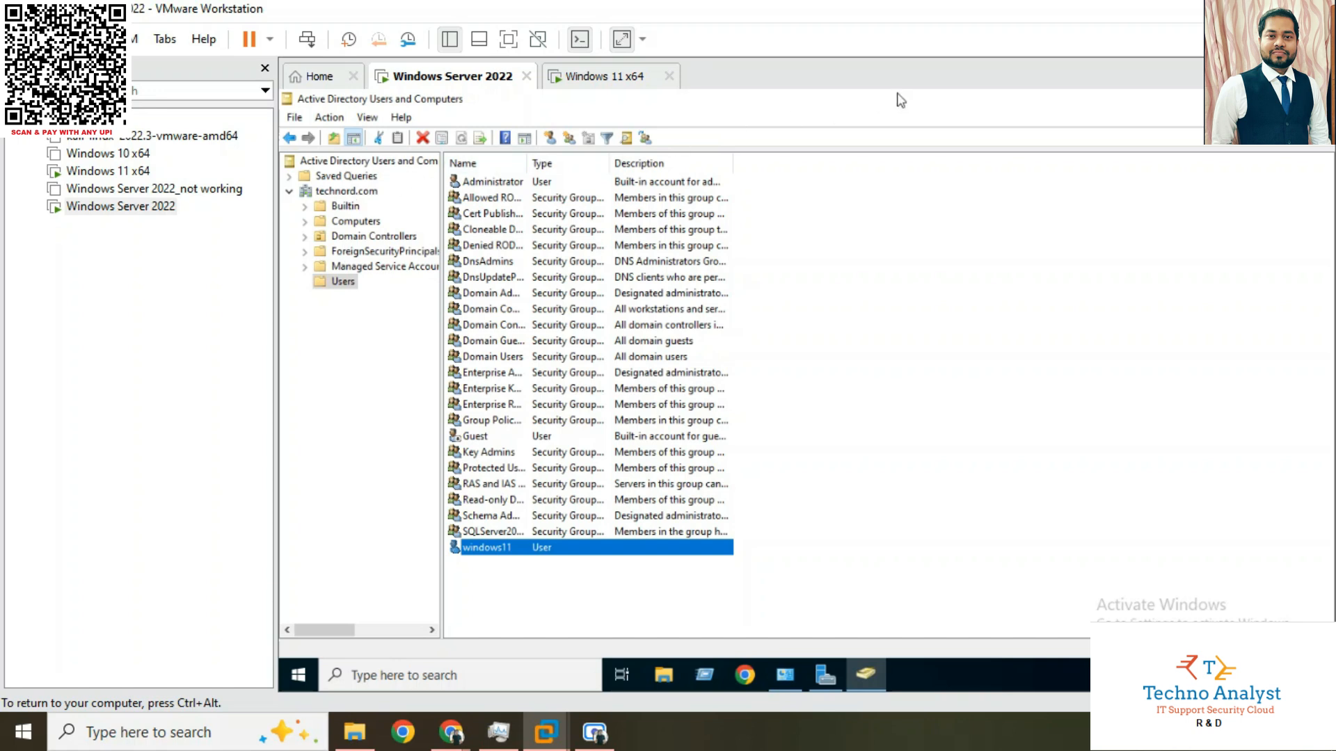
Clear the Active Directory and Server Manager windows from the server desktop, and switch to the Windows 11 x64 virtual machine
click(1175, 101)
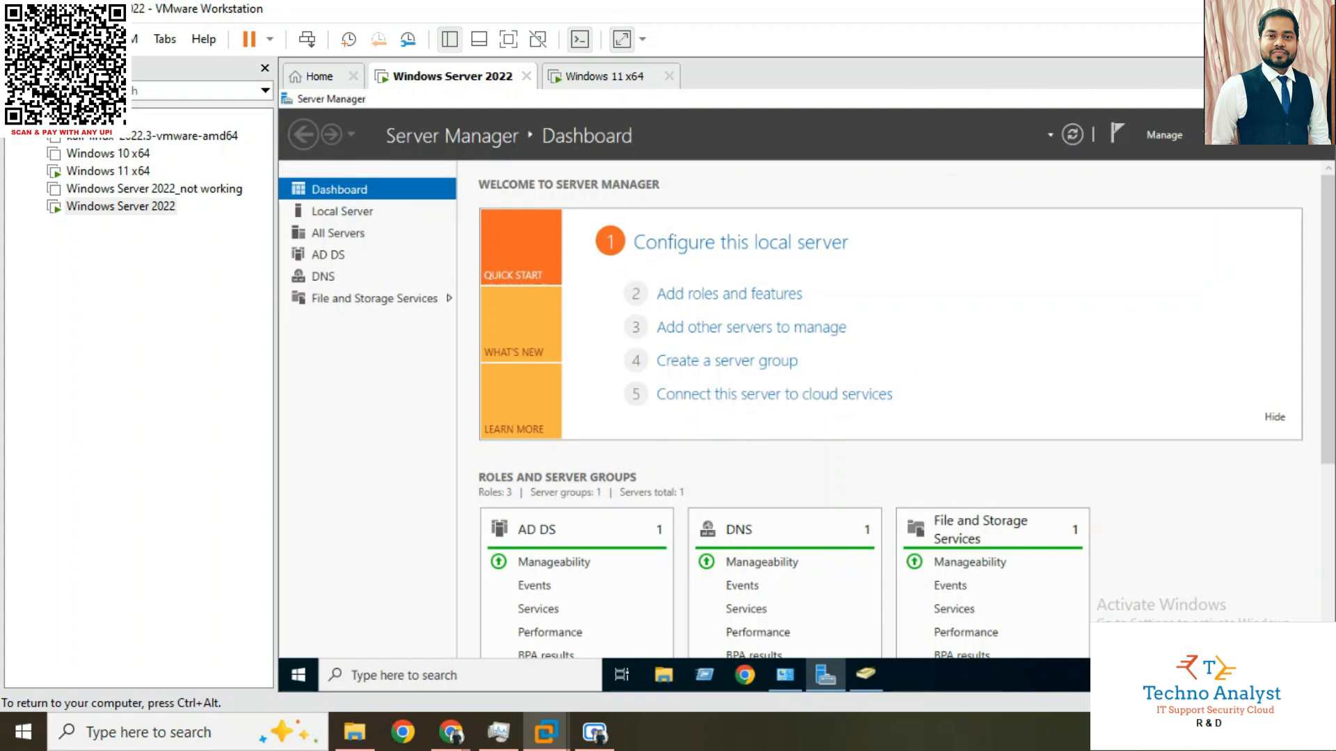
click(1317, 99)
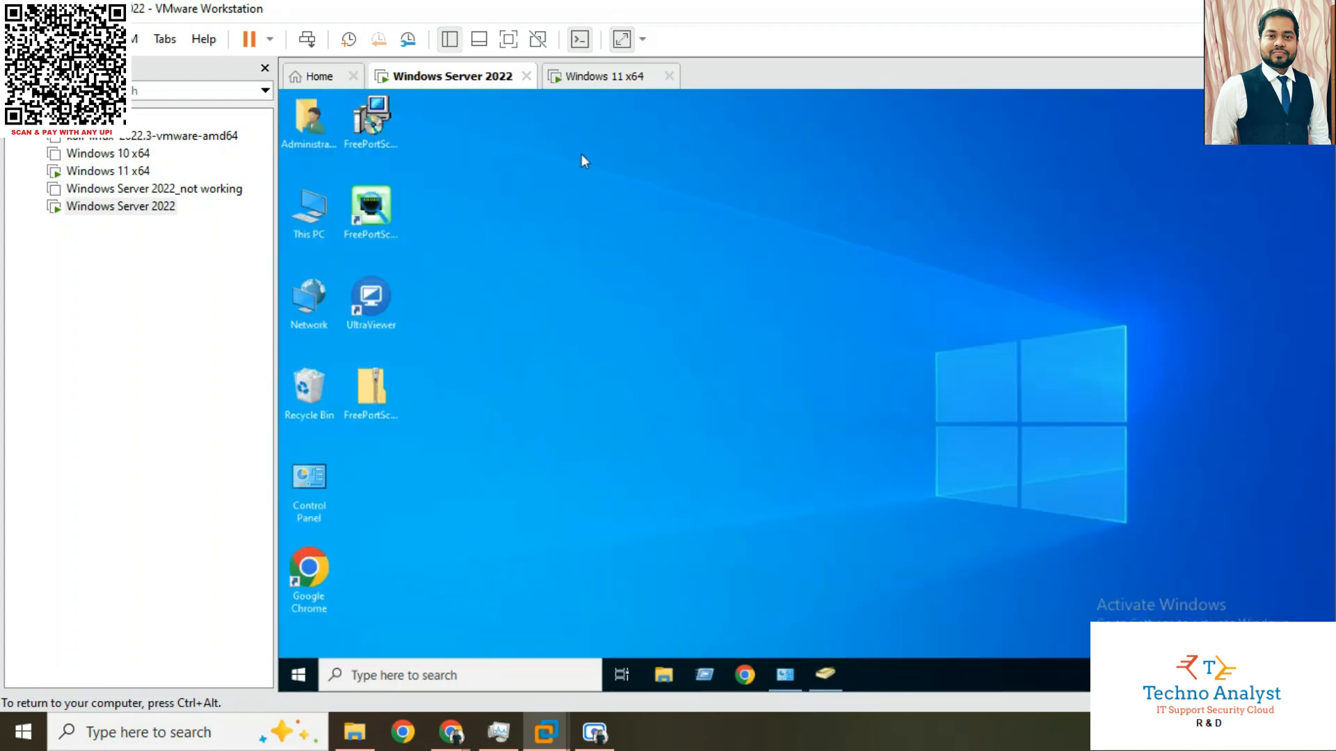
click(598, 78)
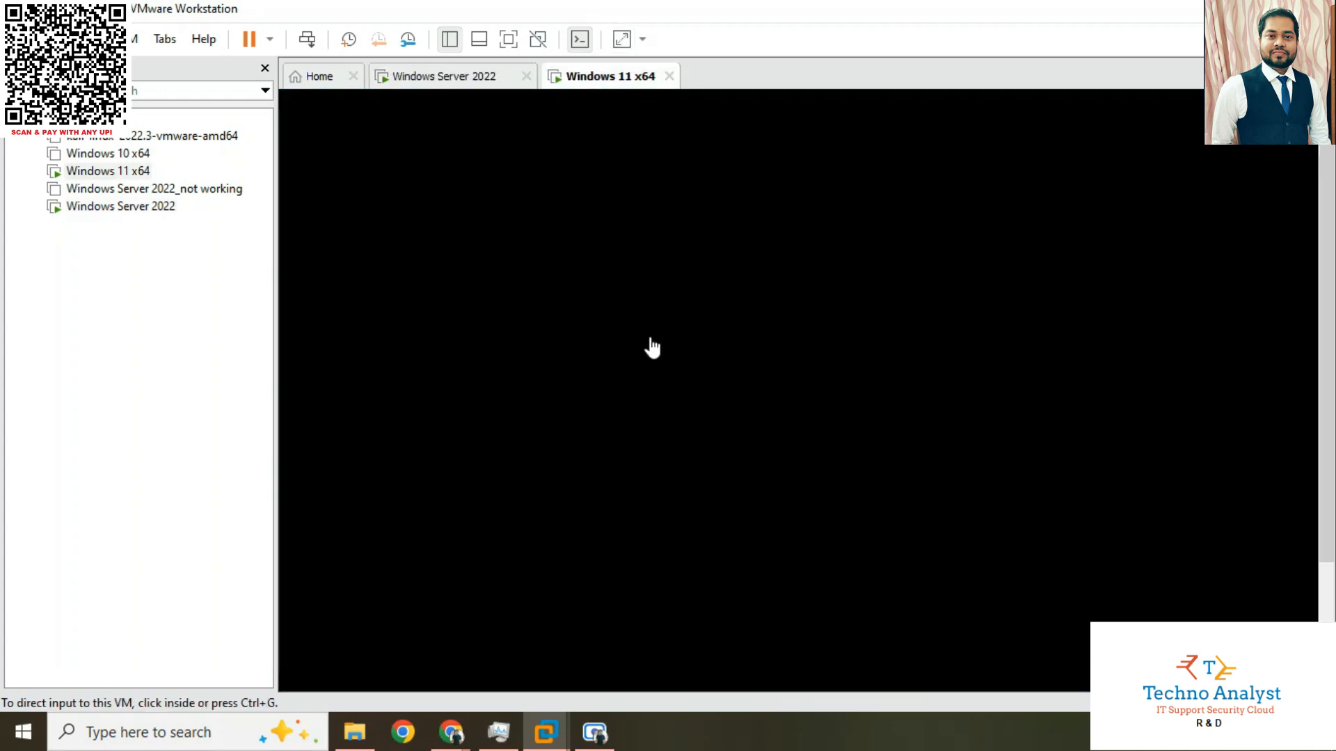
click(650, 341)
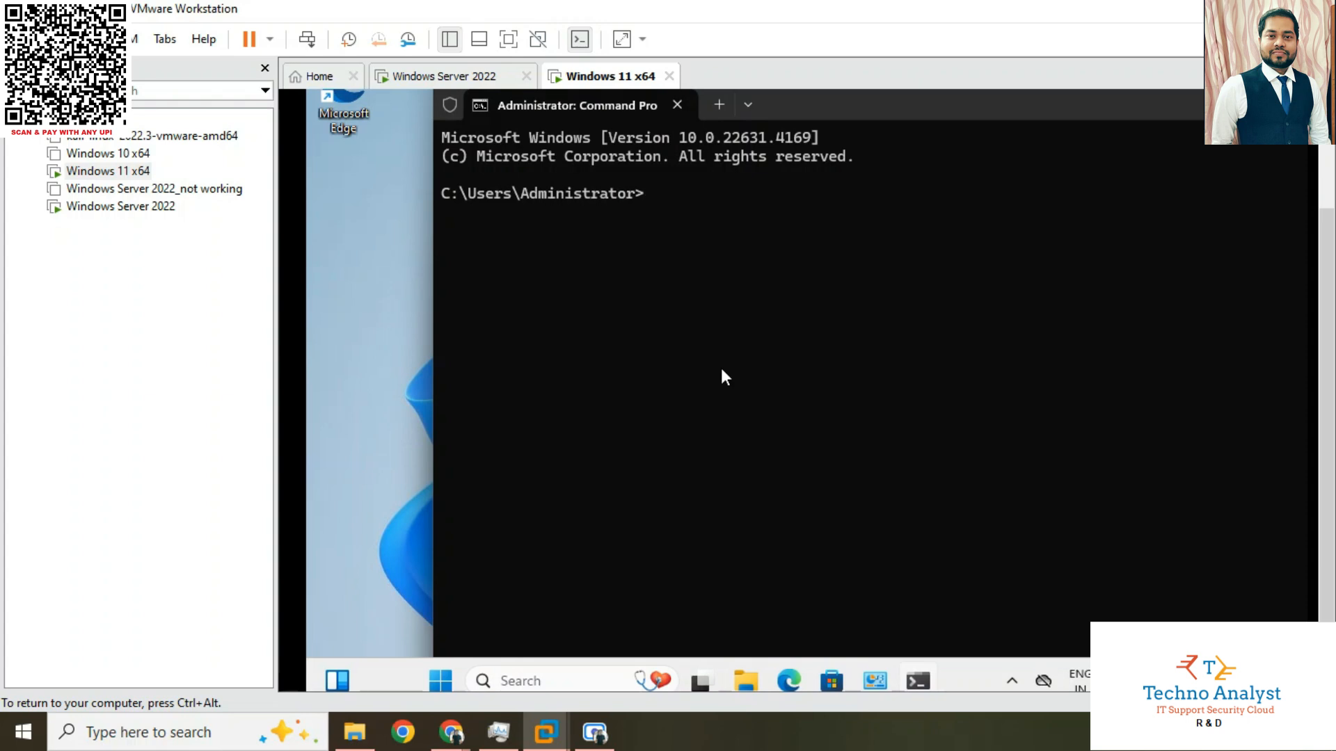
Test network connectivity from the Windows 11 command prompt by pinging 192.168.1.46
text(ping 192.168.1.46)
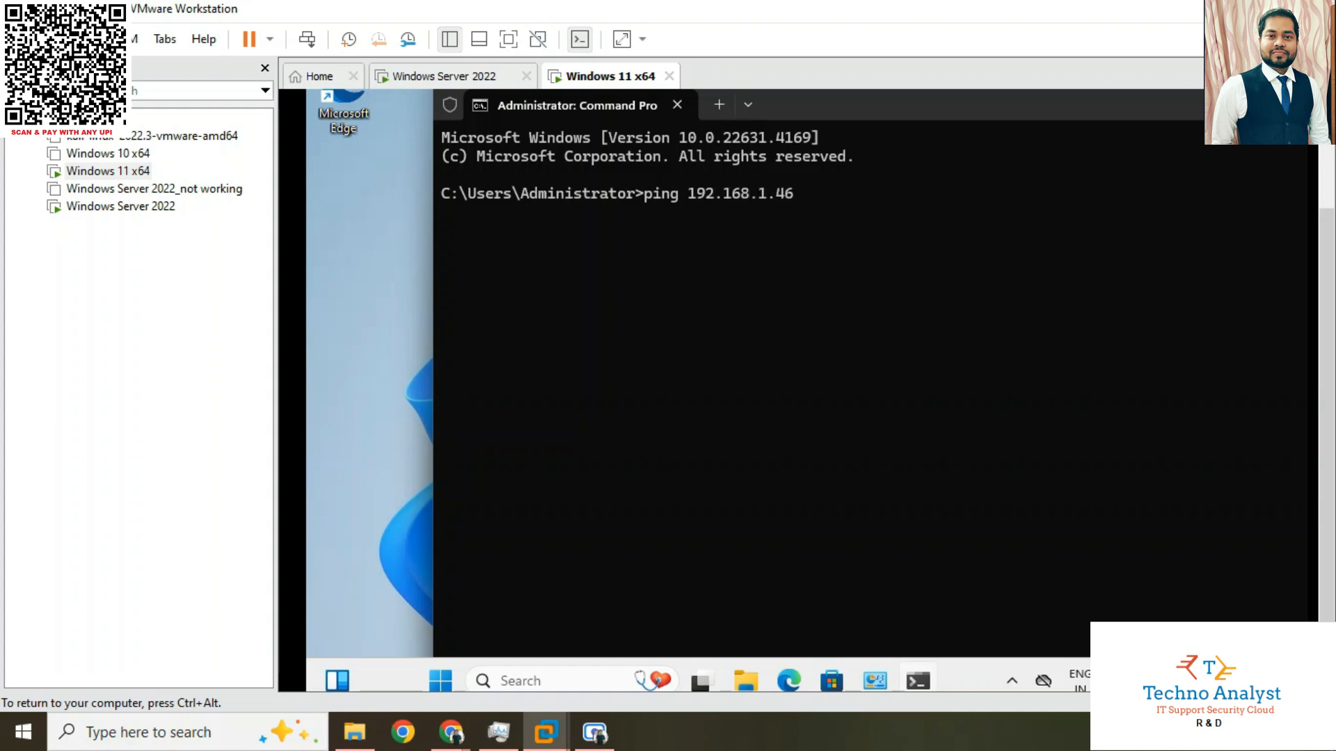
key(Return)
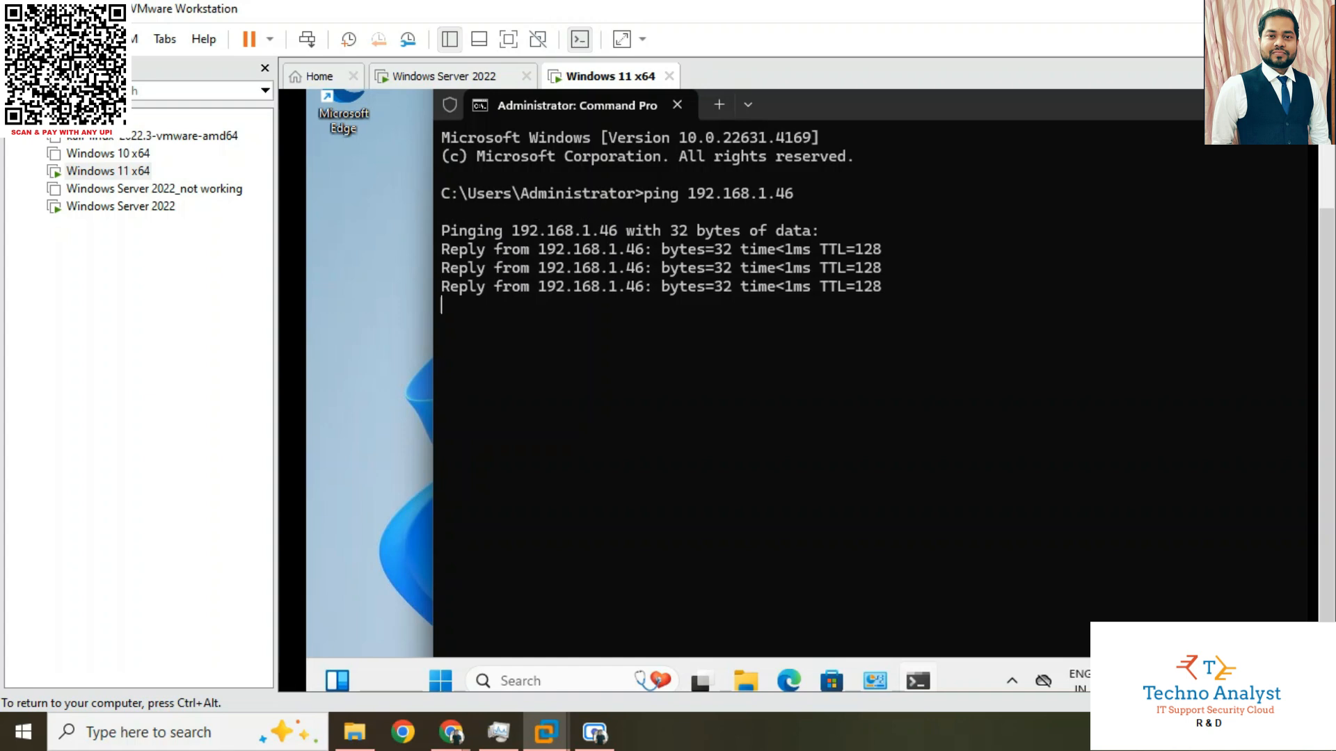
Test connectivity to the server by pinging 192.168.1.50, and close the command prompt
text(ing 19)
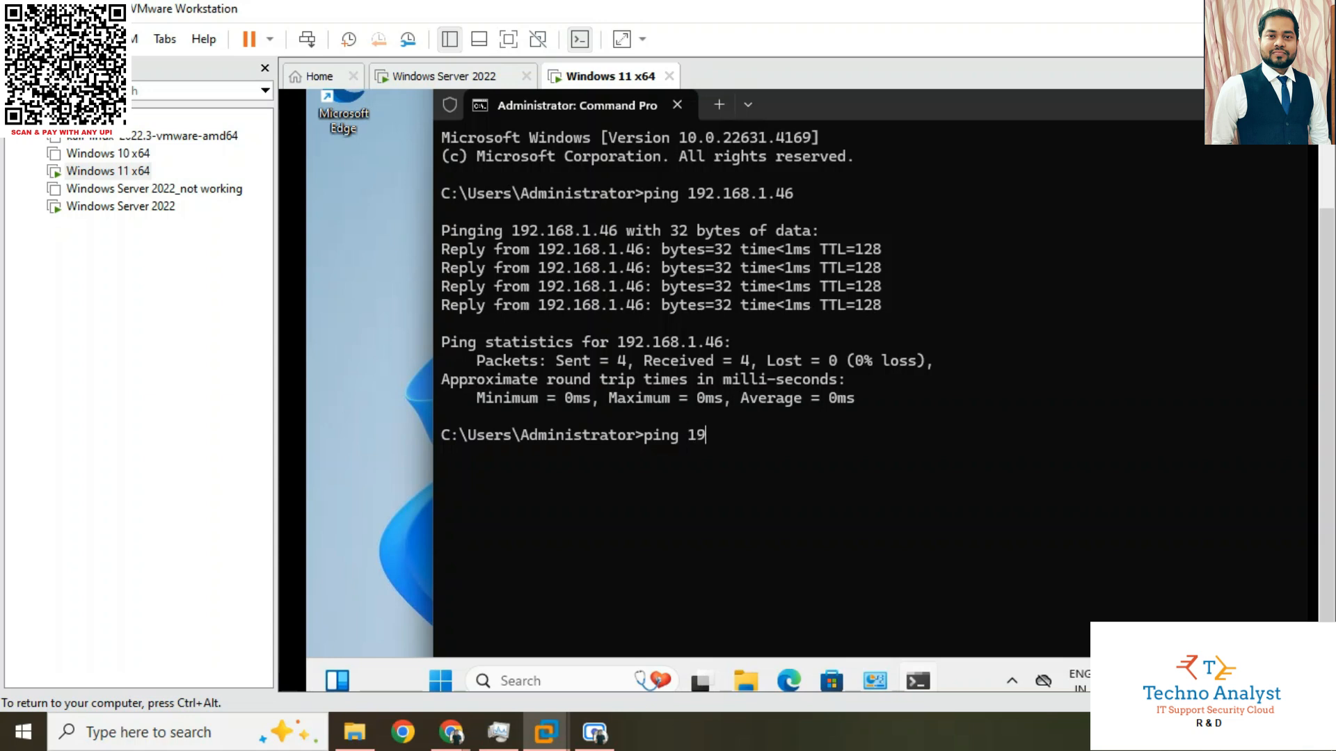
text(2.168.1.50)
key(Return)
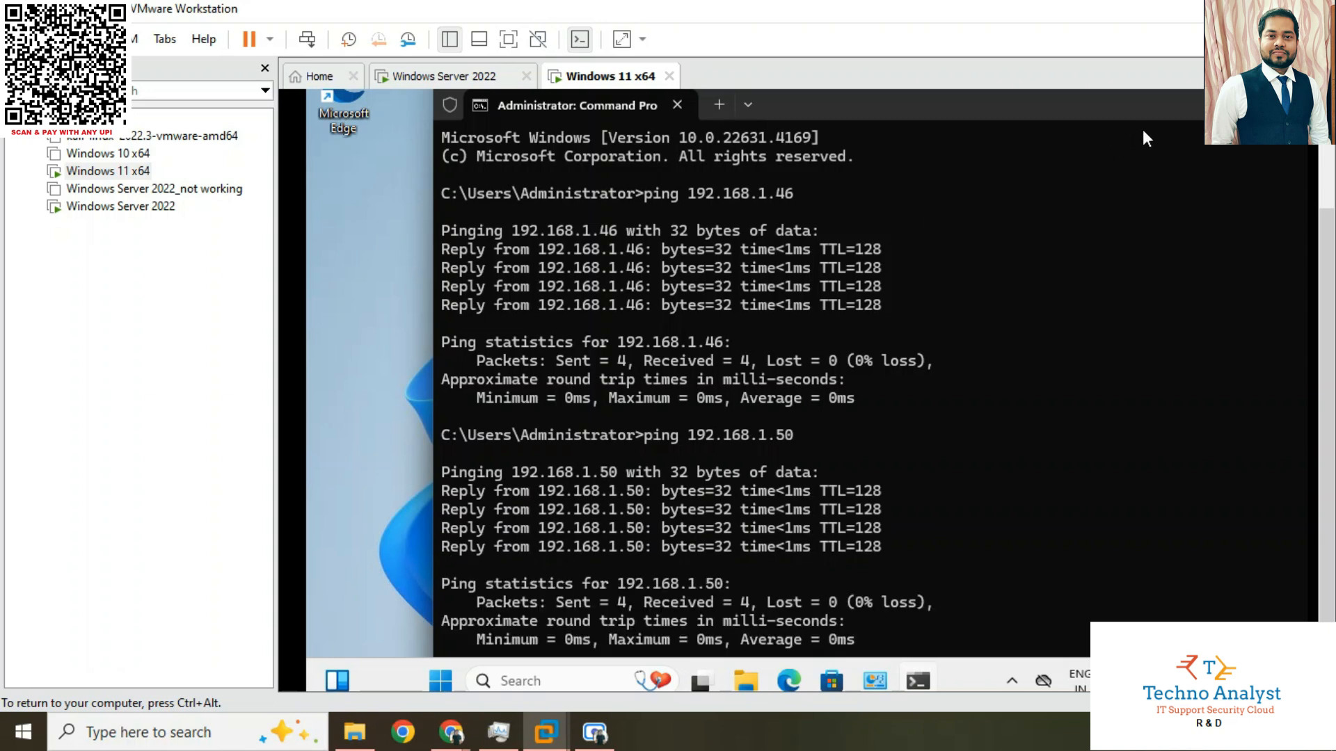
drag(1327, 321, 1326, 243)
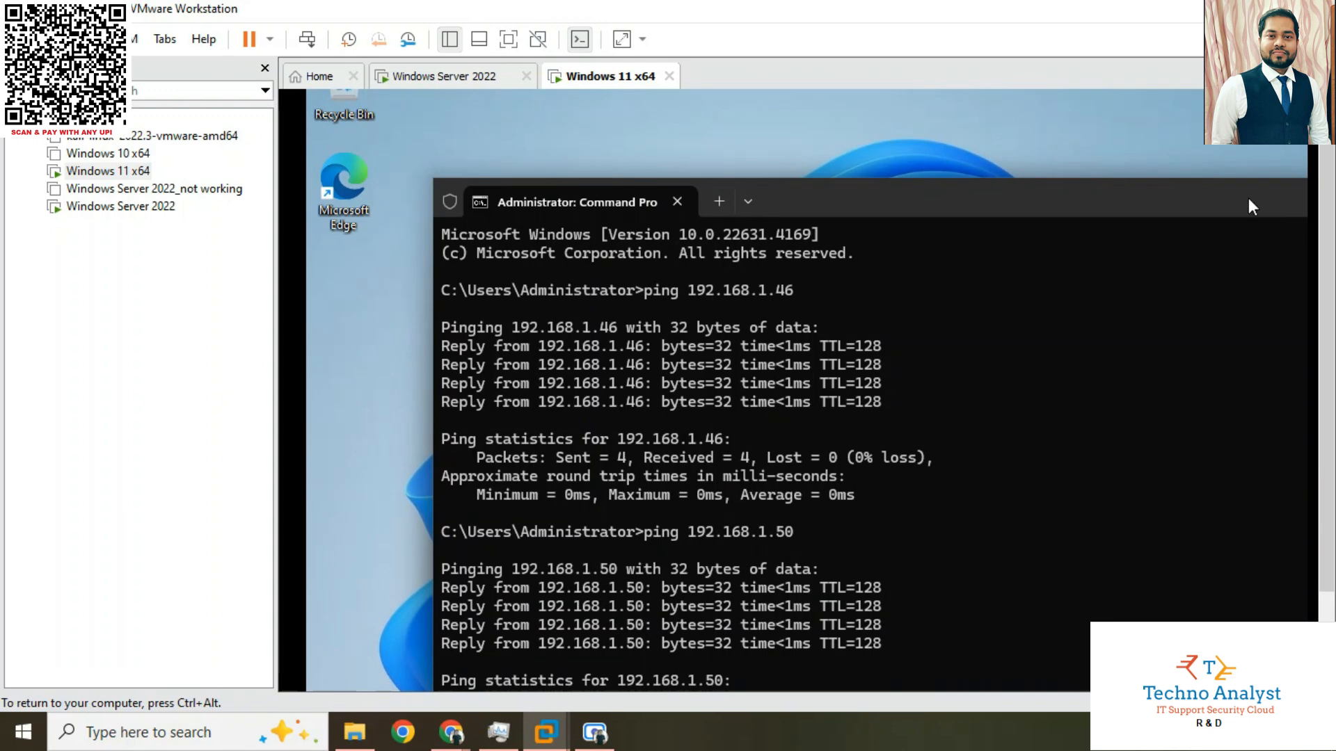
drag(1249, 199, 1074, 186)
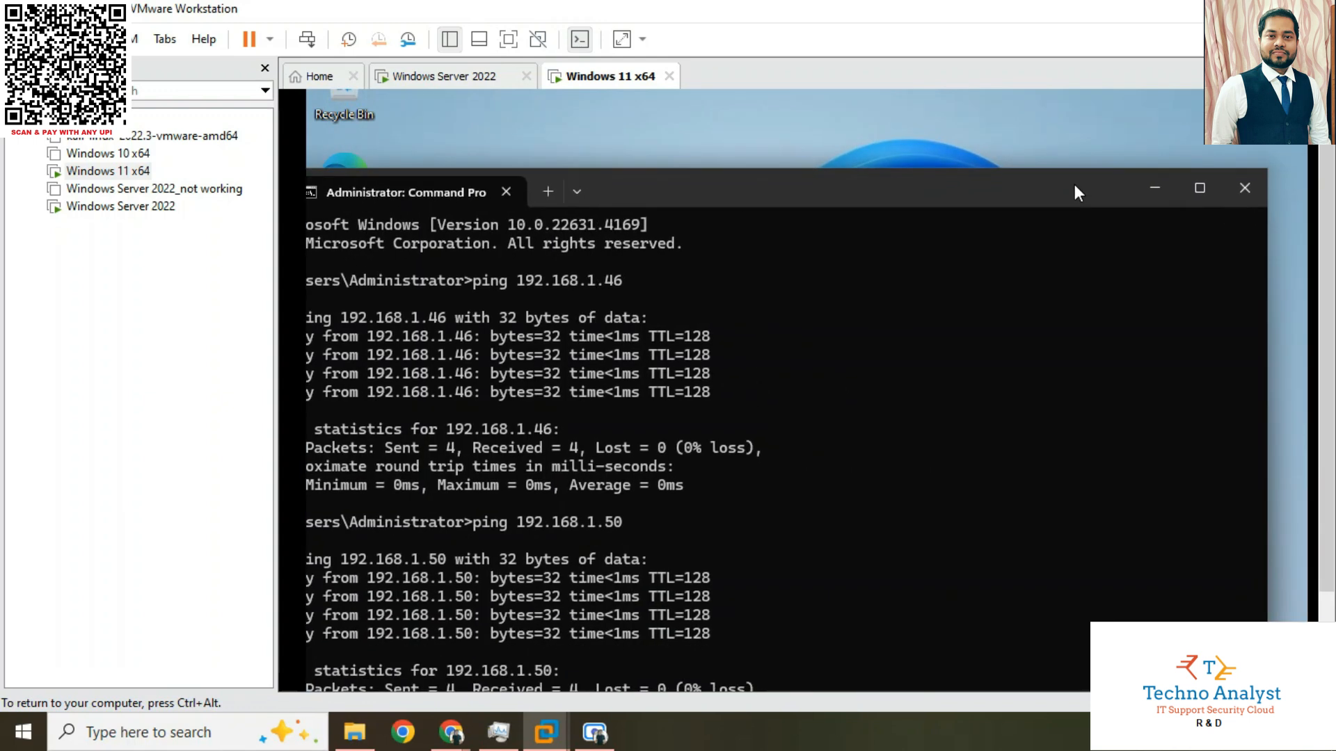
click(1232, 186)
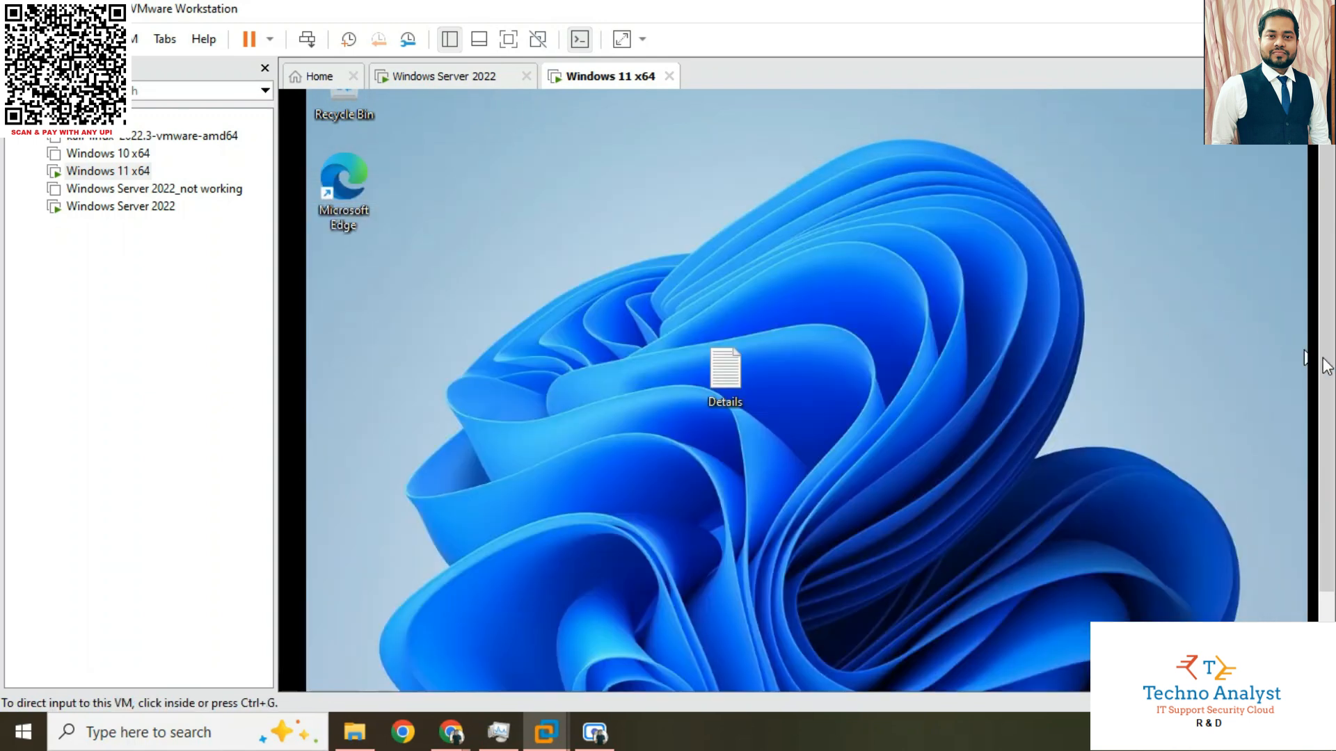
Open File Explorer in the Windows 11 virtual machine
drag(1326, 369, 1322, 466)
click(869, 608)
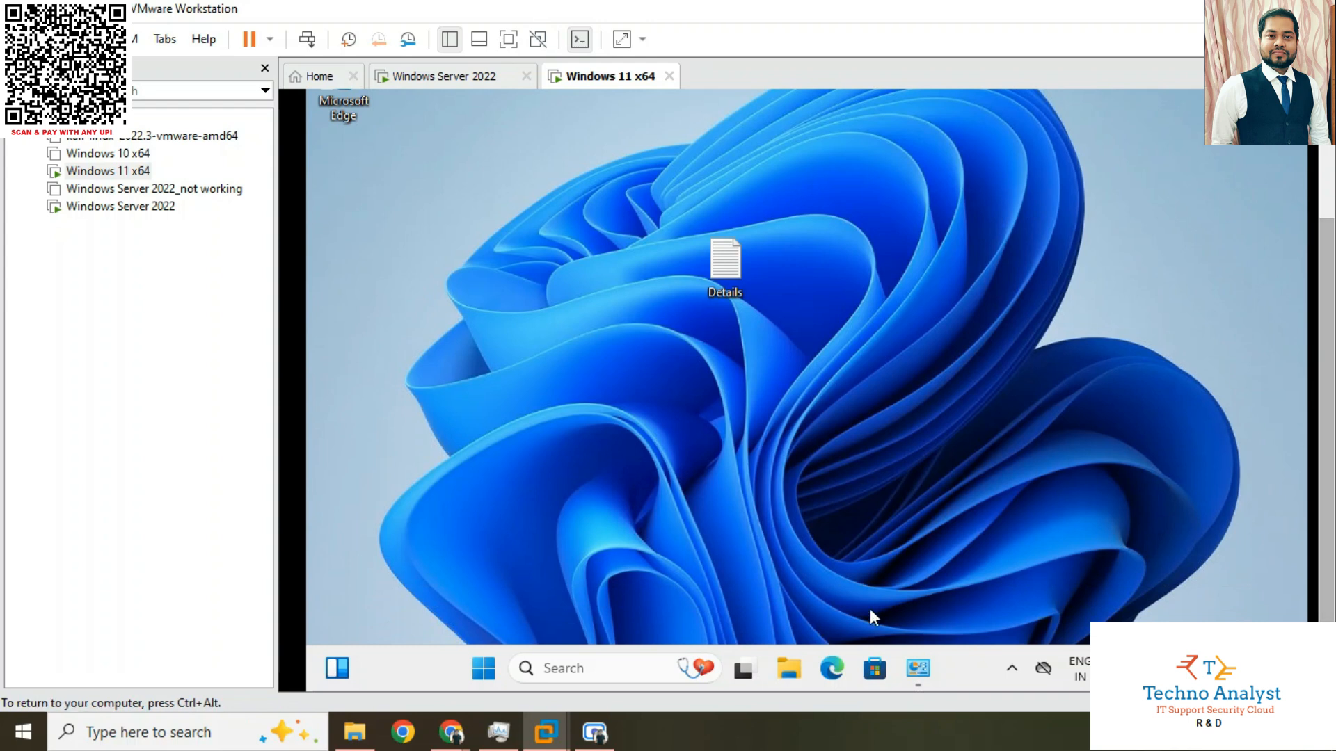
click(789, 669)
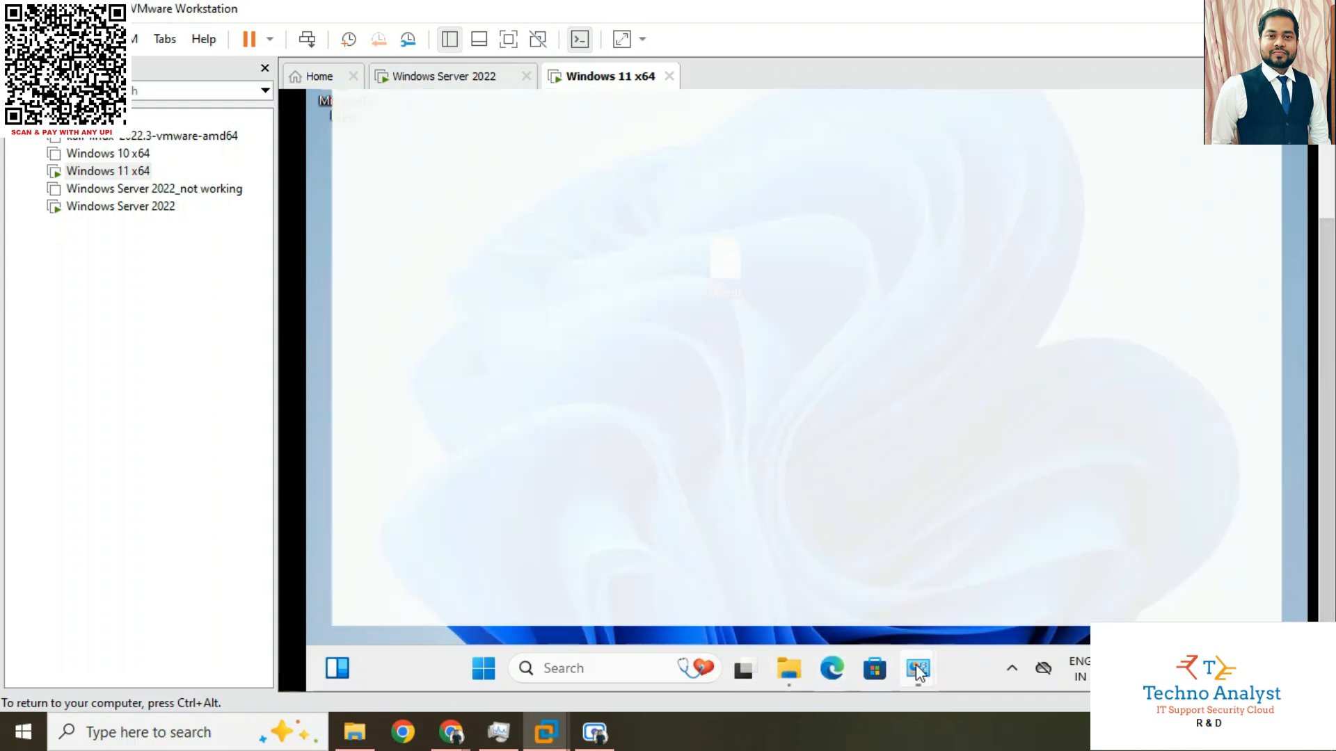
Examine the IP address and preferred DNS server in Ethernet0's IPv4 properties, and close the property dialogs without changes
mouse_move(918, 672)
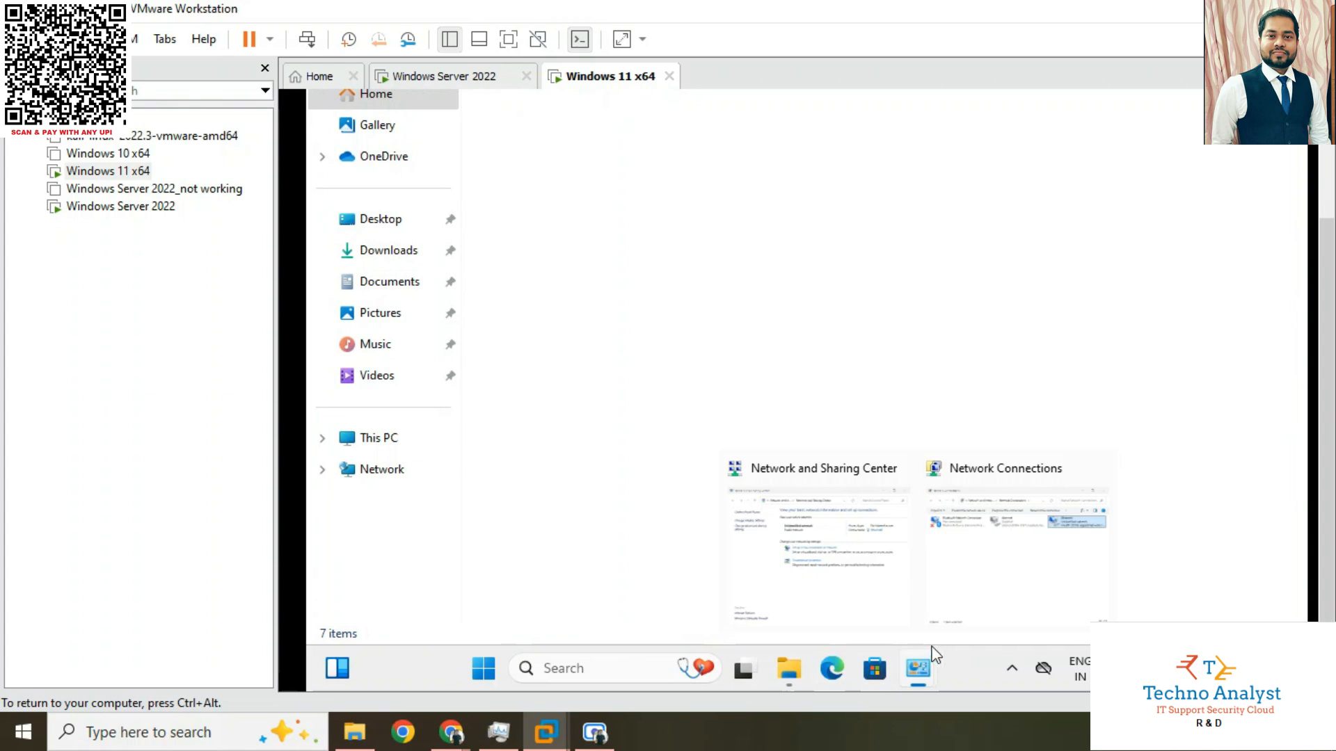
click(974, 598)
right_click(1094, 111)
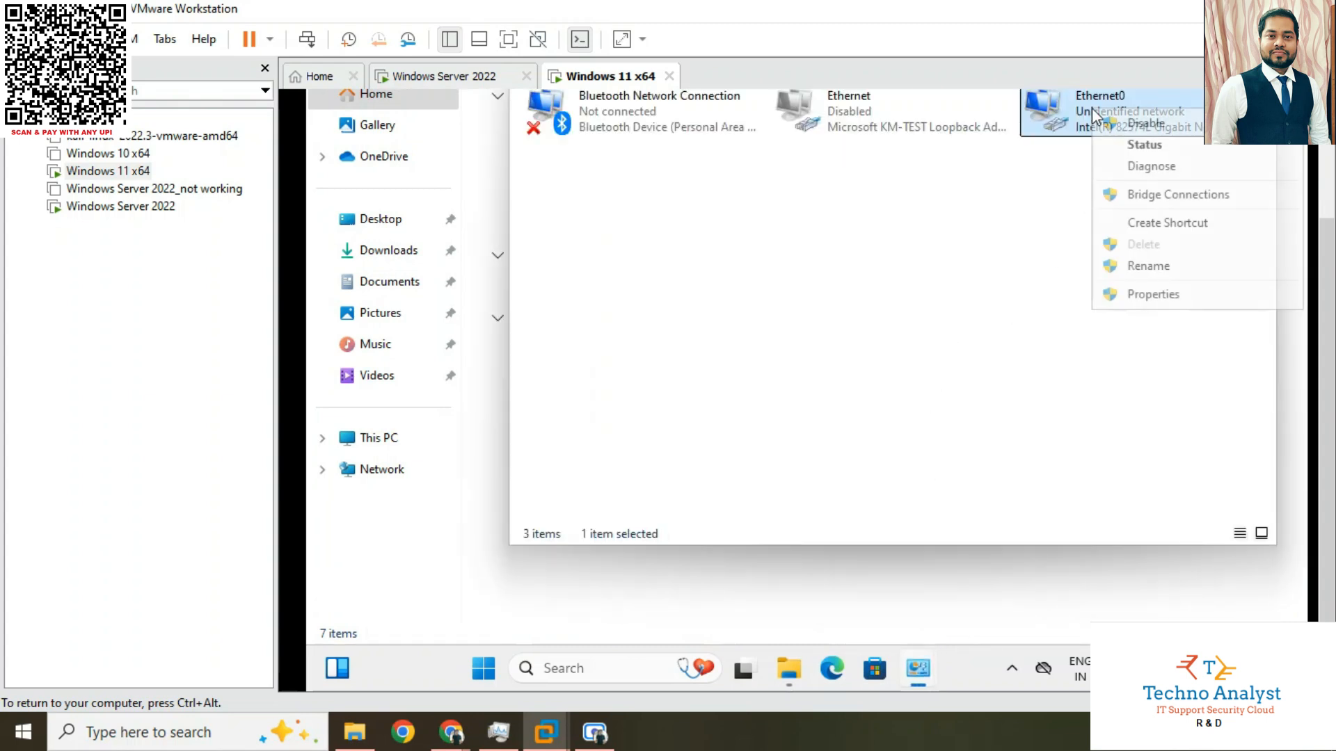
click(1151, 295)
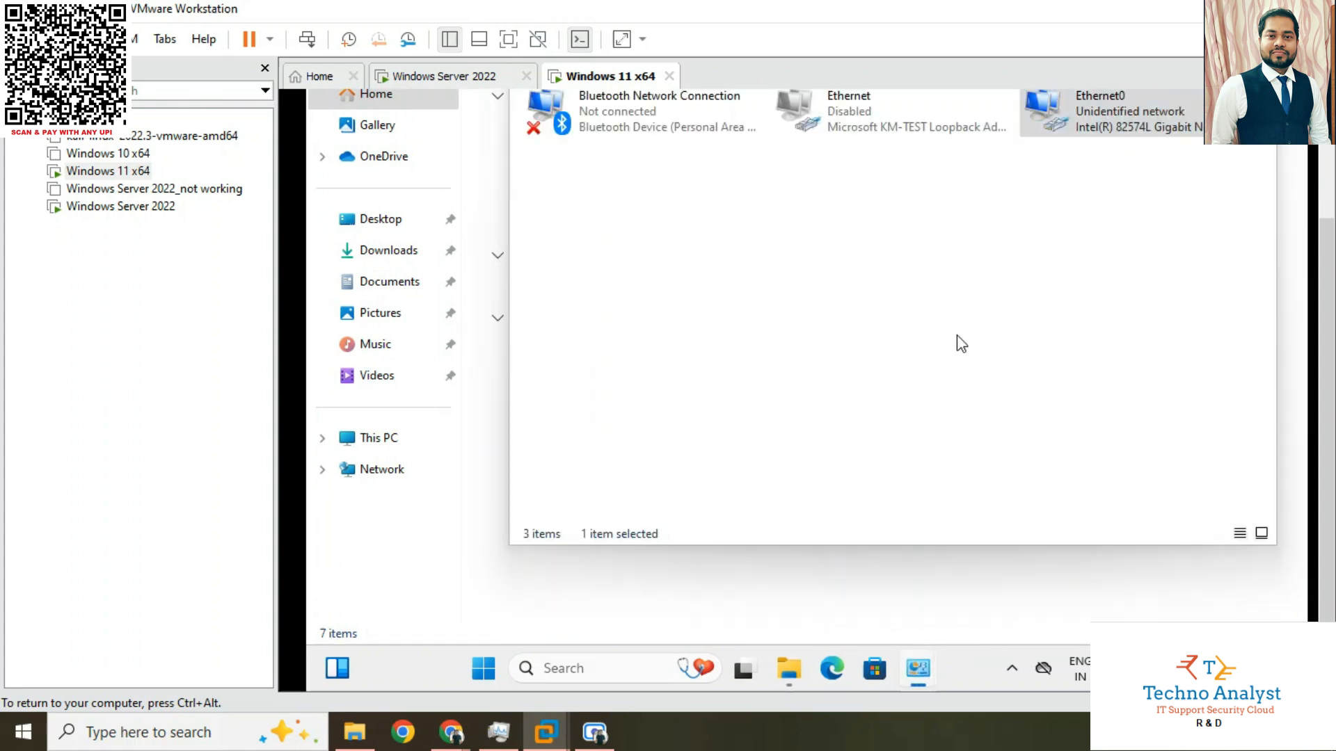
click(716, 289)
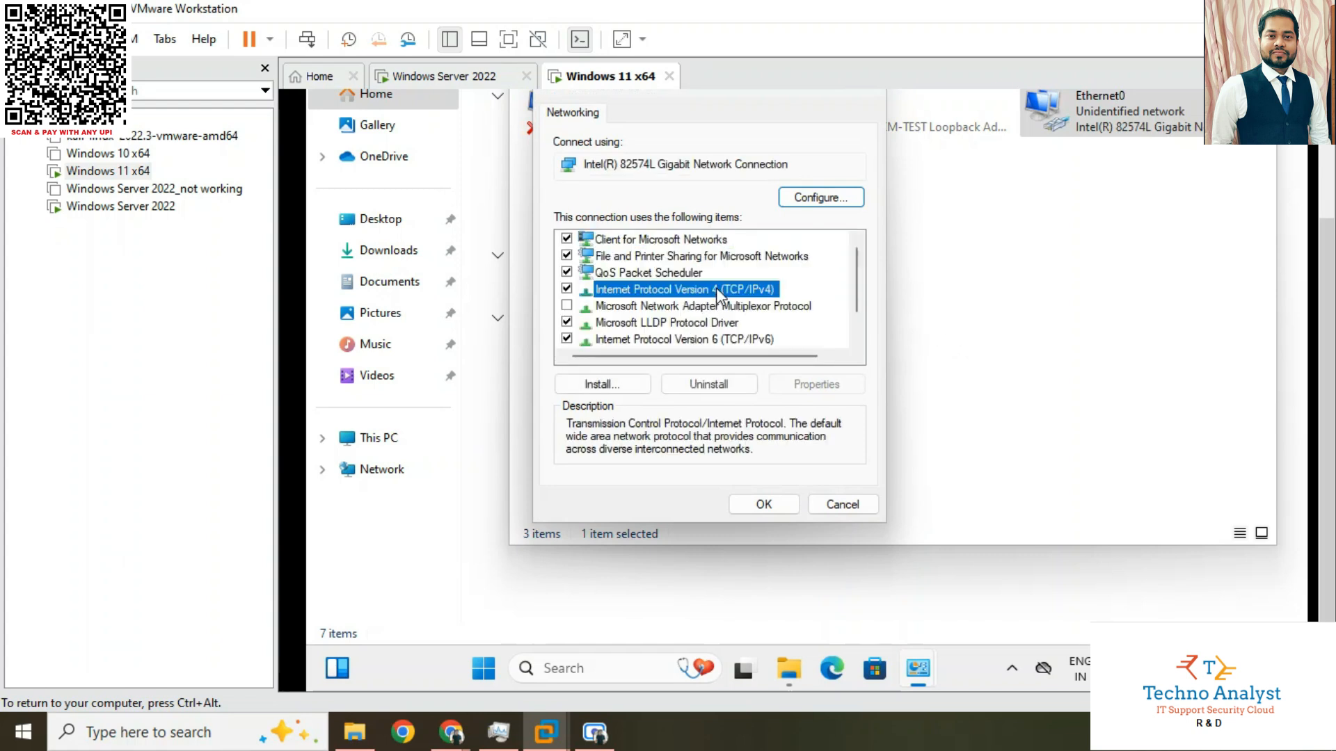
click(812, 388)
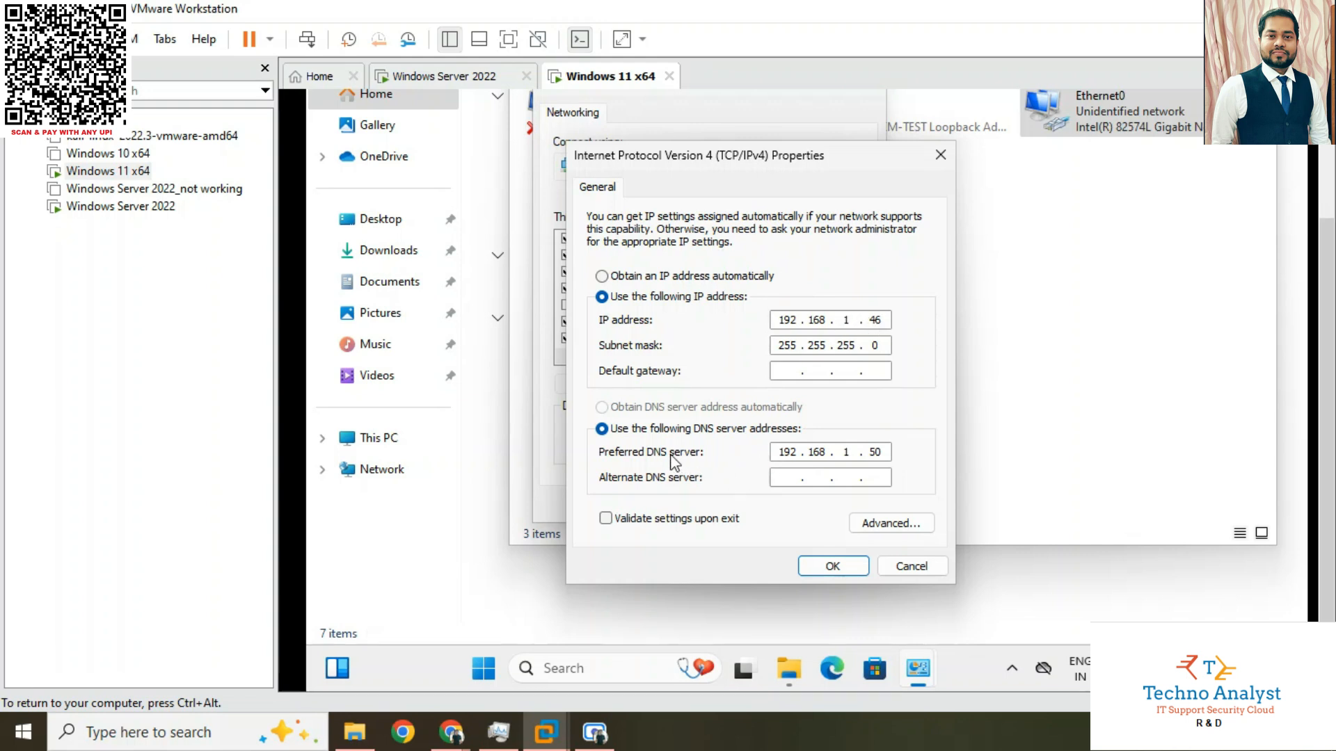
double_click(876, 453)
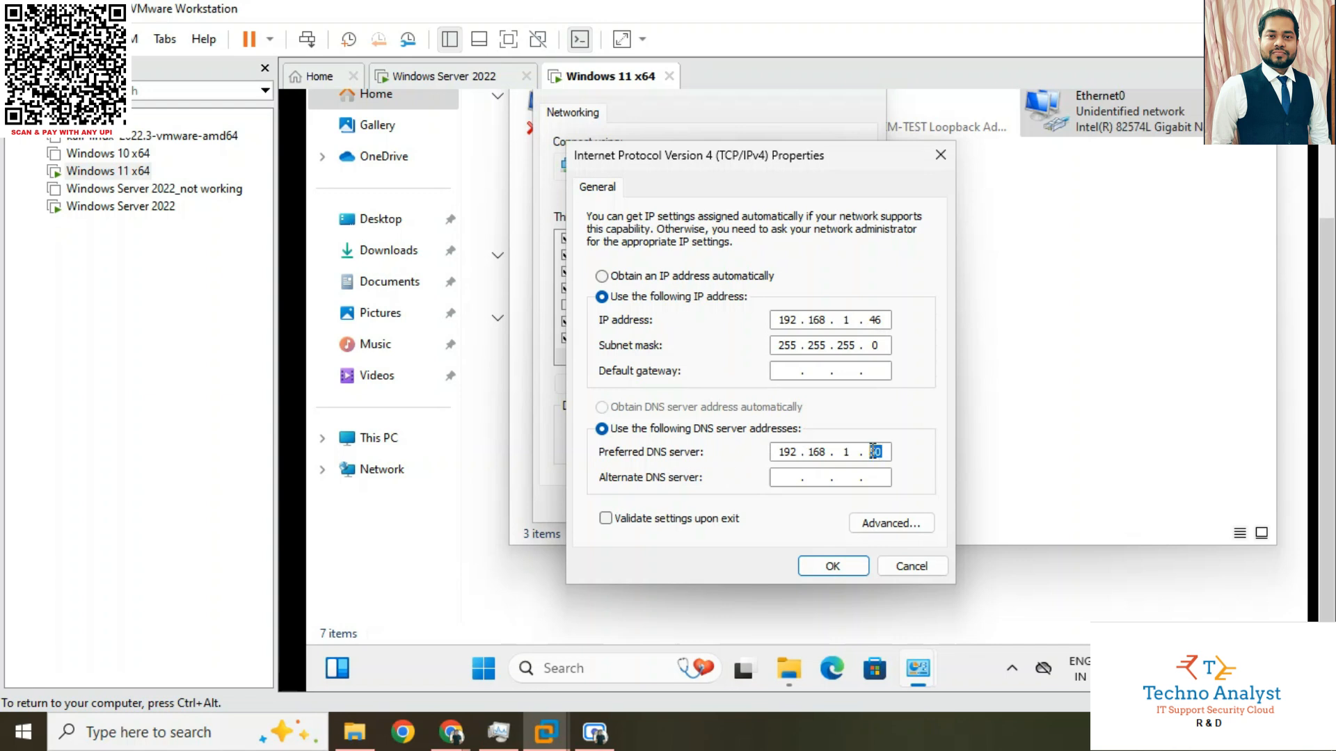
click(896, 570)
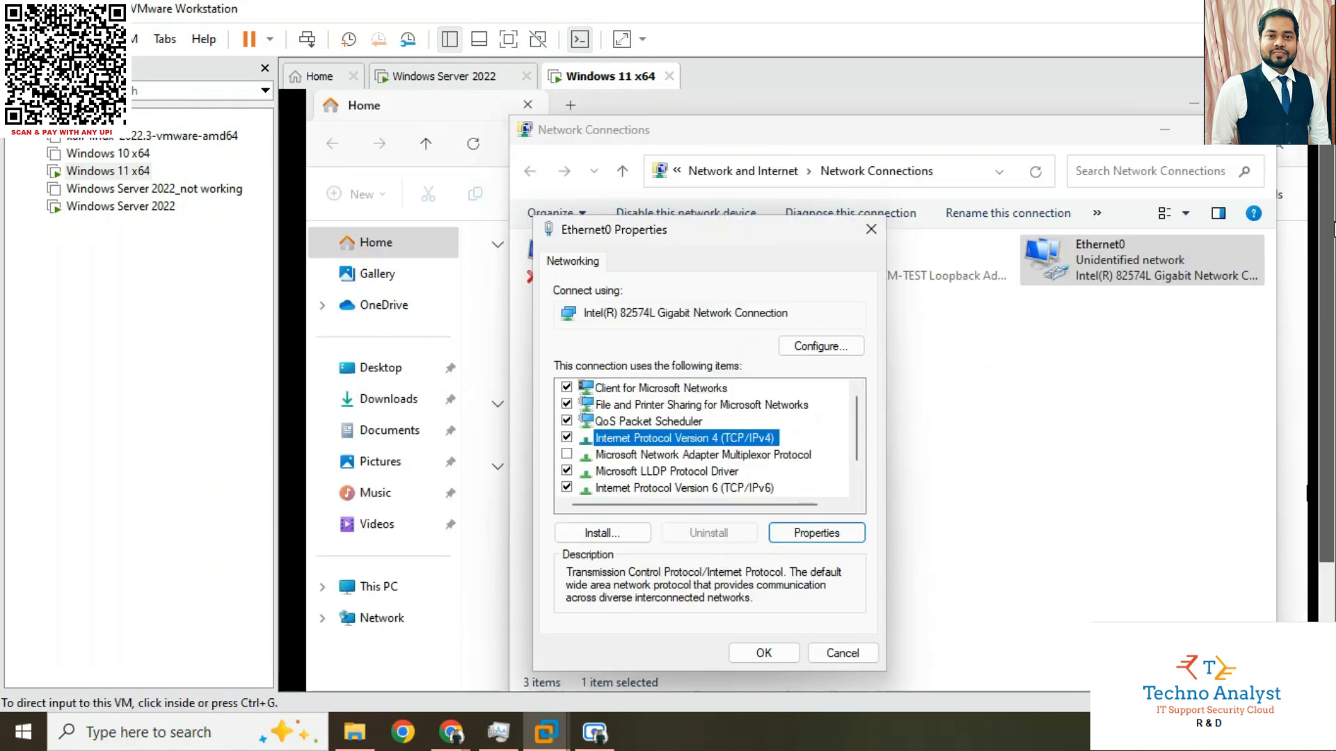
click(1252, 136)
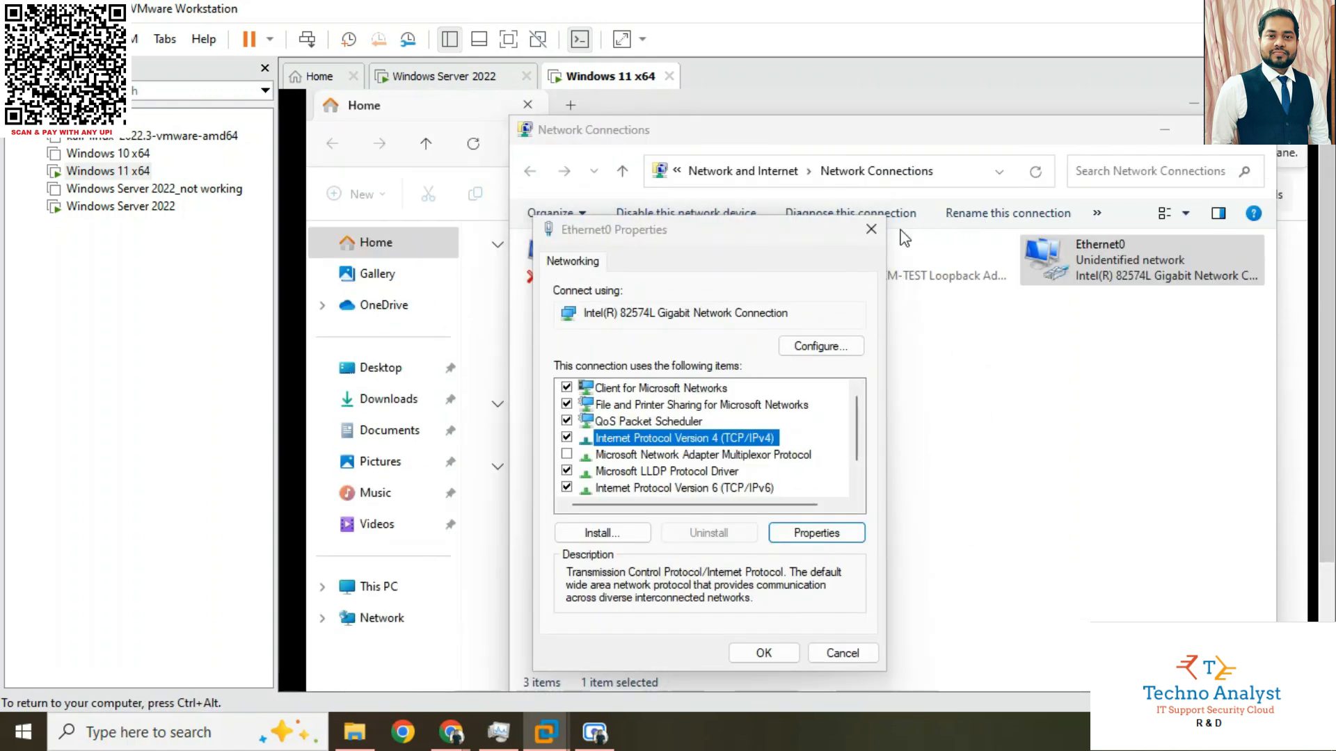
click(870, 229)
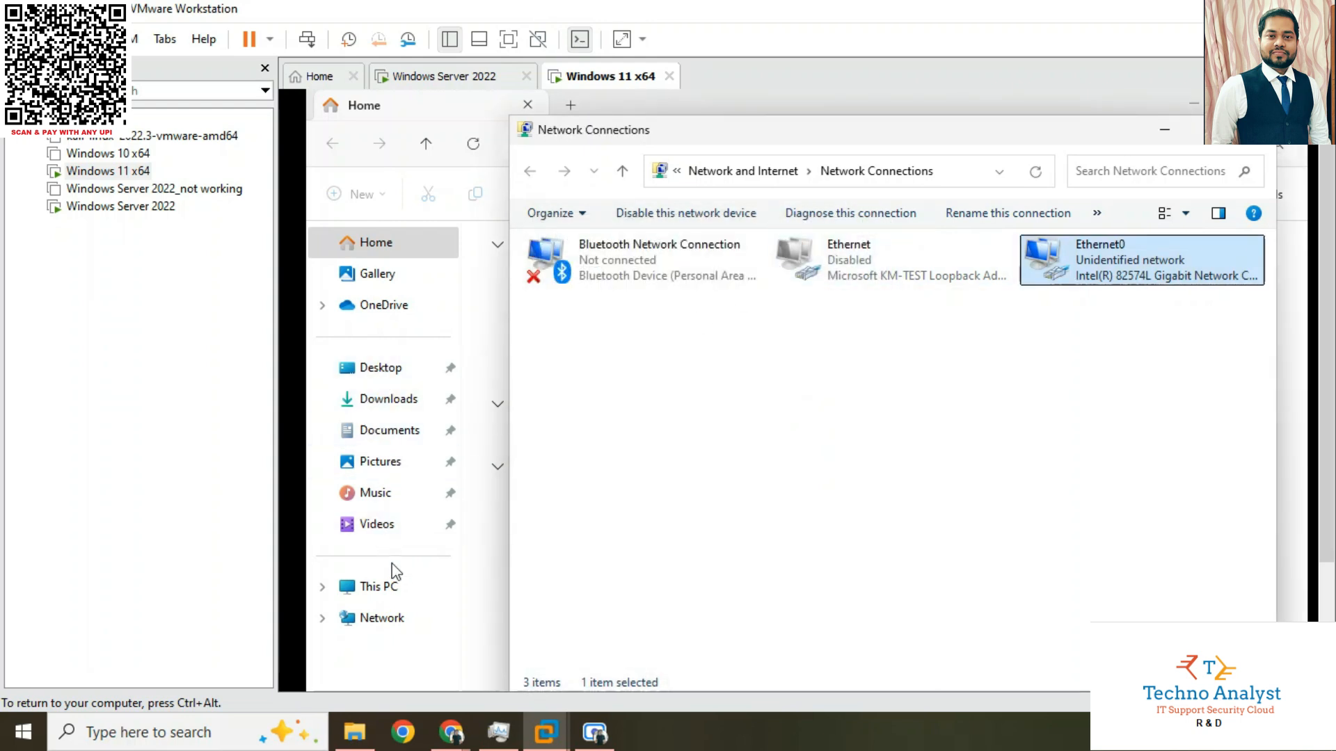
Open the Computer Name/Domain Changes dialog through the system properties of This PC
right_click(388, 584)
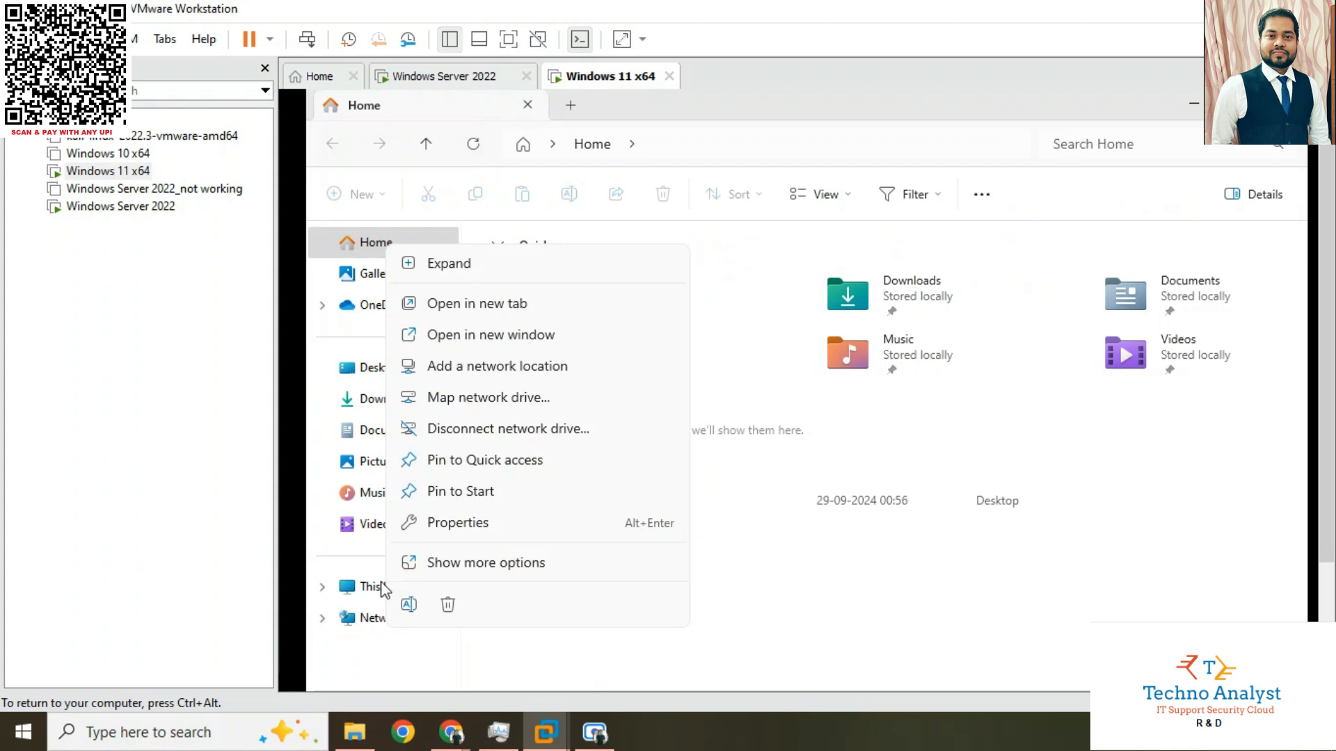
click(462, 564)
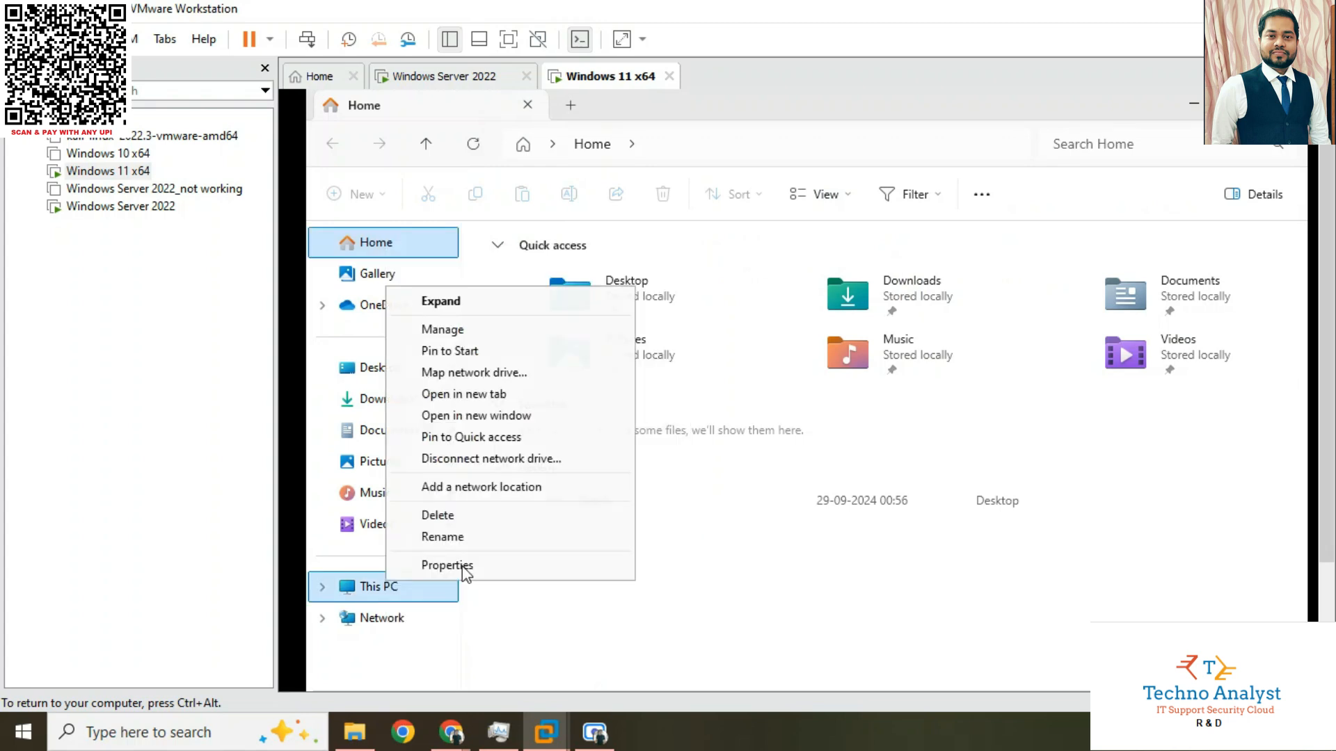
click(438, 565)
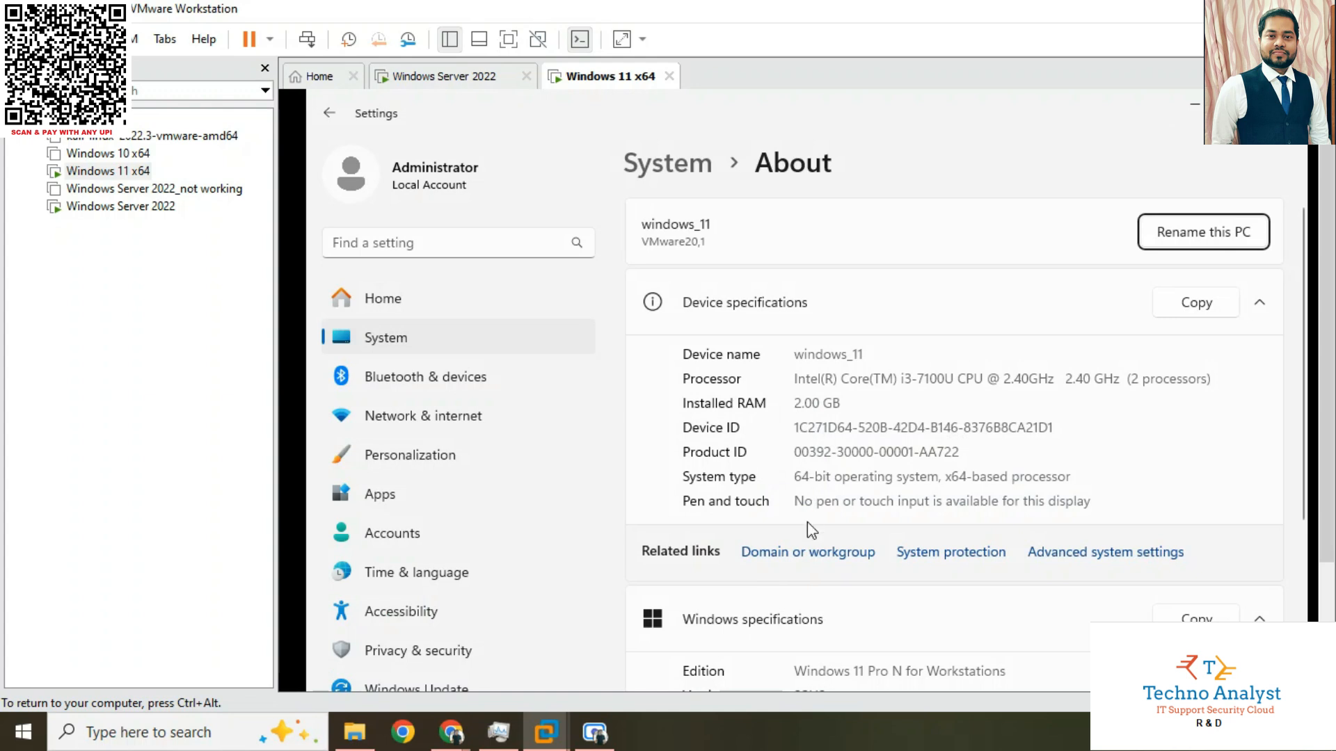
click(802, 553)
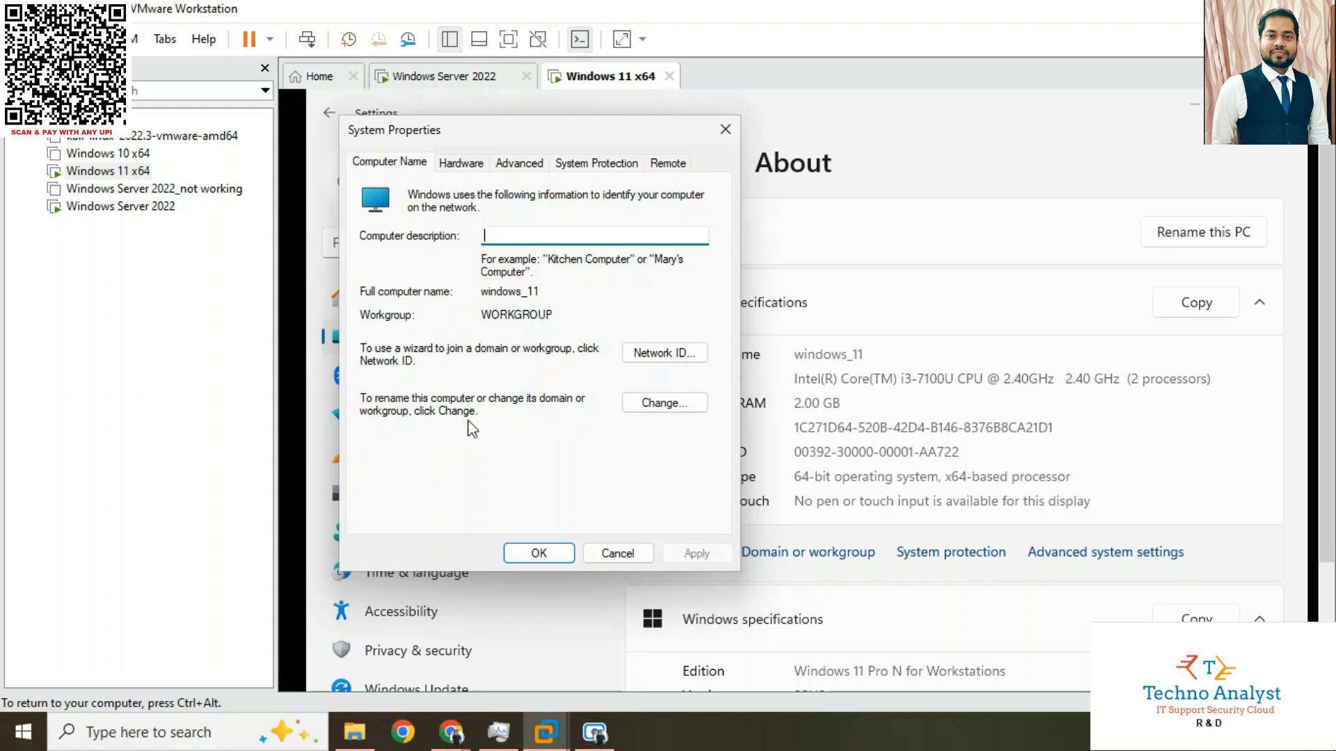
click(666, 409)
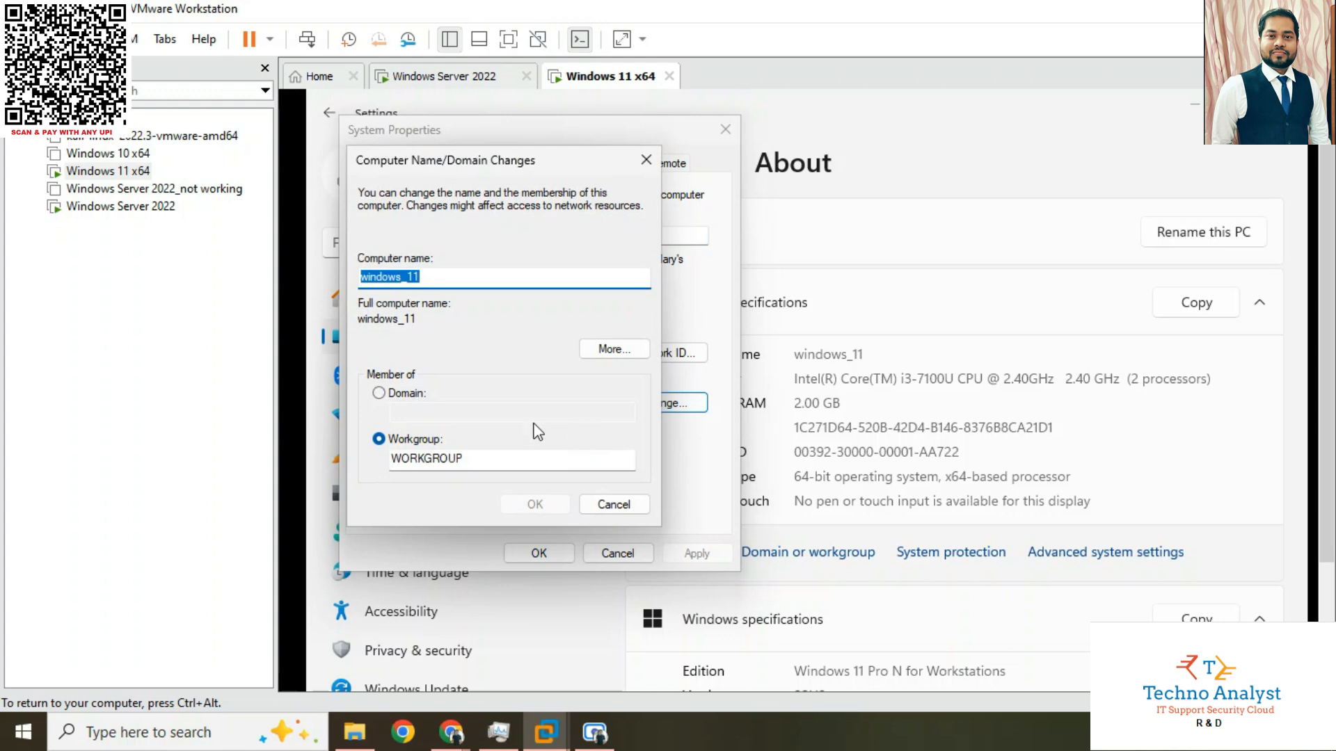
Switch the computer's membership from workgroup to domain and enter techord as the domain name
click(395, 397)
click(405, 414)
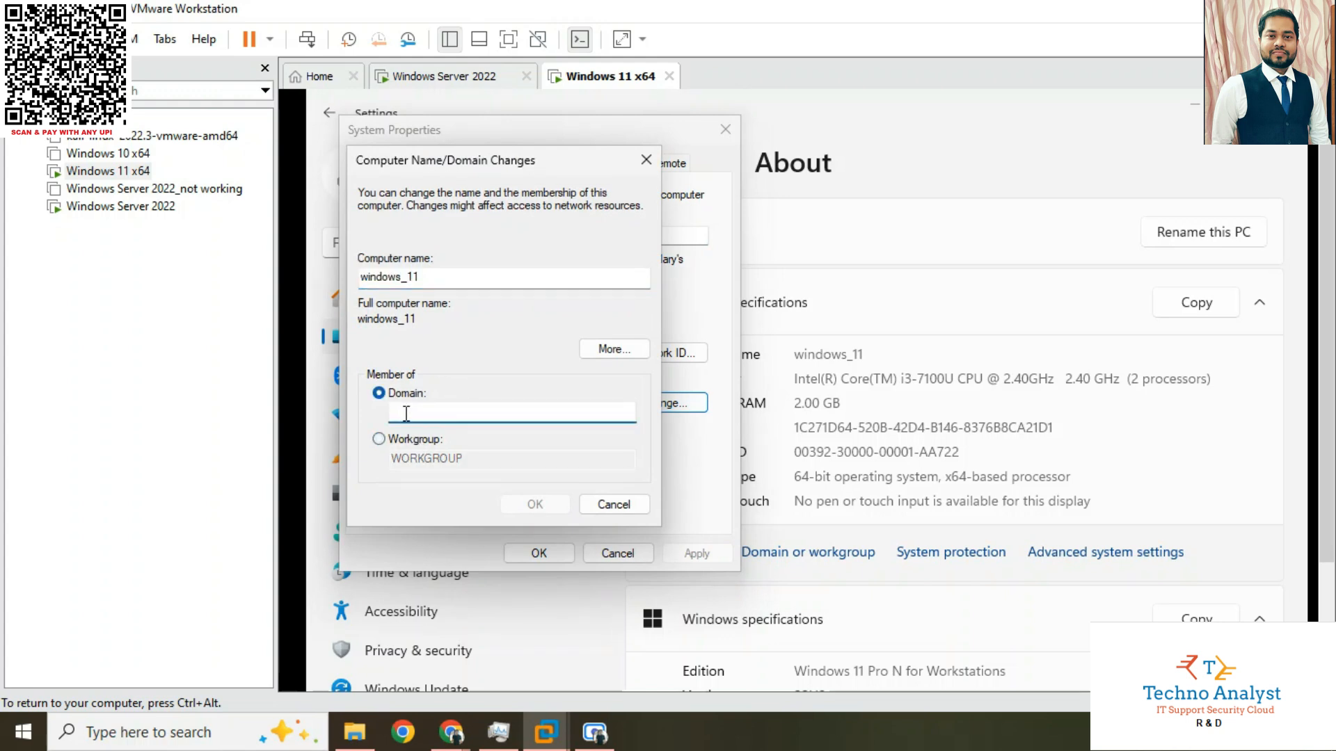
text(techo)
text(rd)
Look up the exact domain name in Active Directory Users and Computers on Windows Server 2022, and return to the Windows 11 virtual machine
click(456, 78)
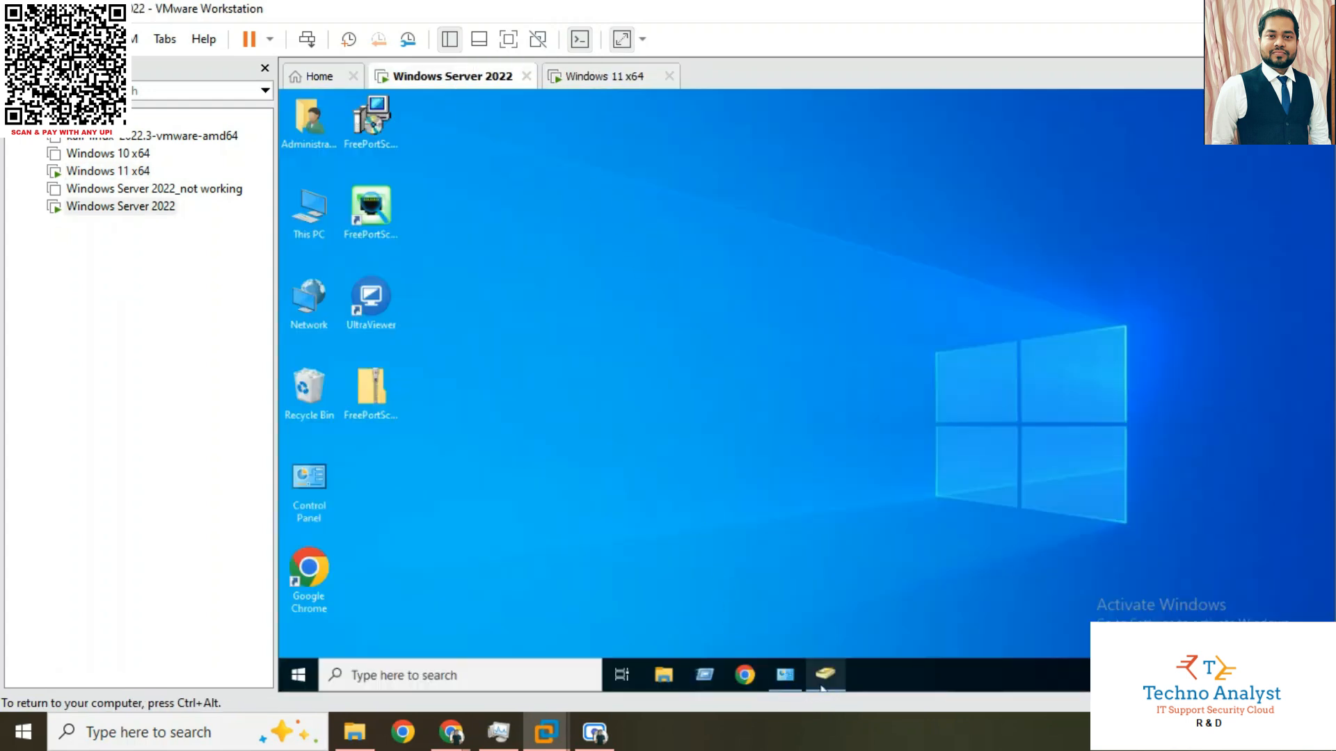
mouse_move(822, 689)
click(825, 650)
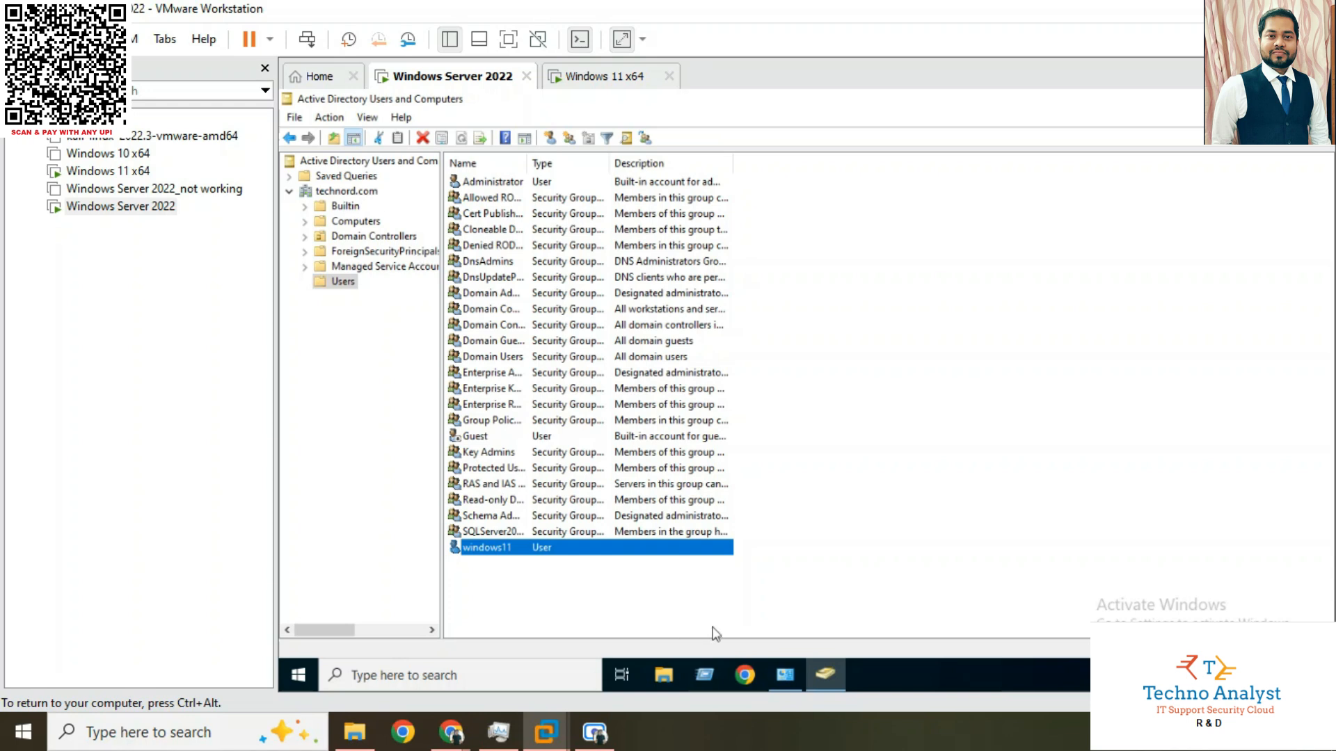
click(596, 80)
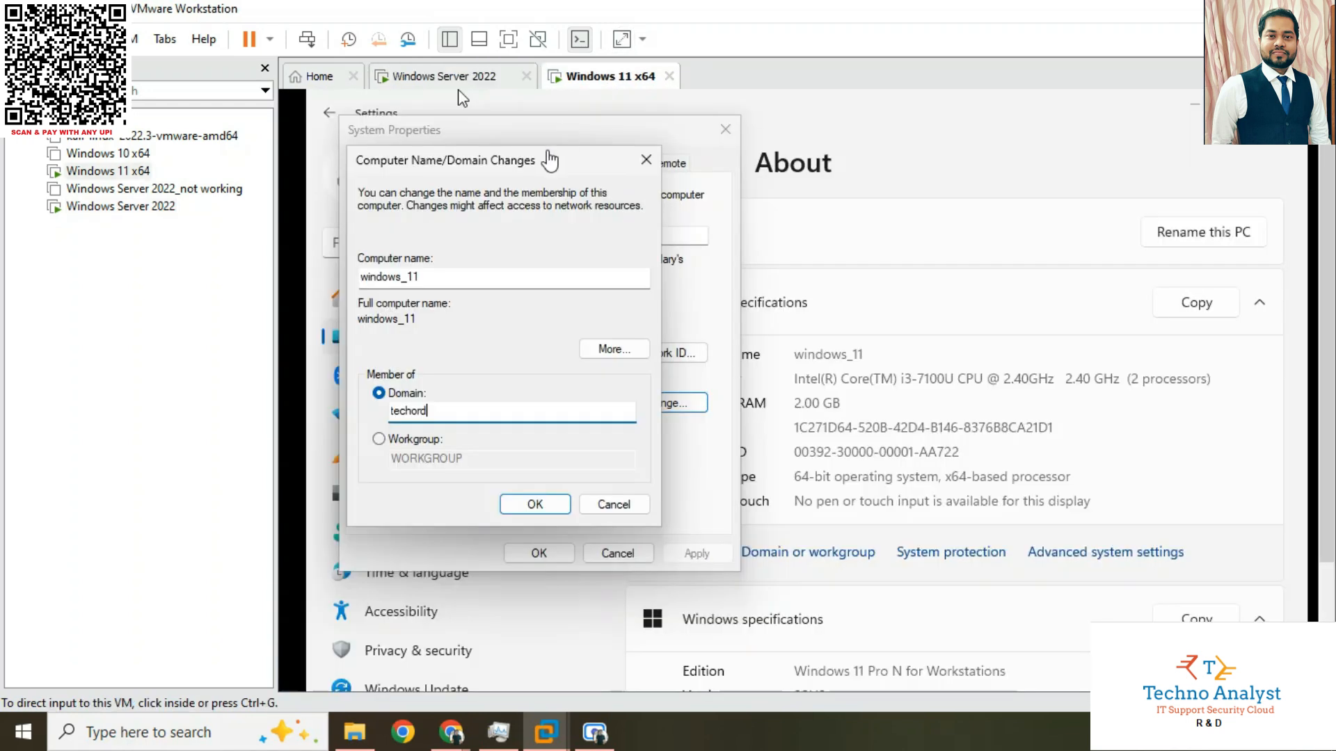
Correct the domain name to technord, submit the domain change, and agree to use the computer name windows_11
click(441, 408)
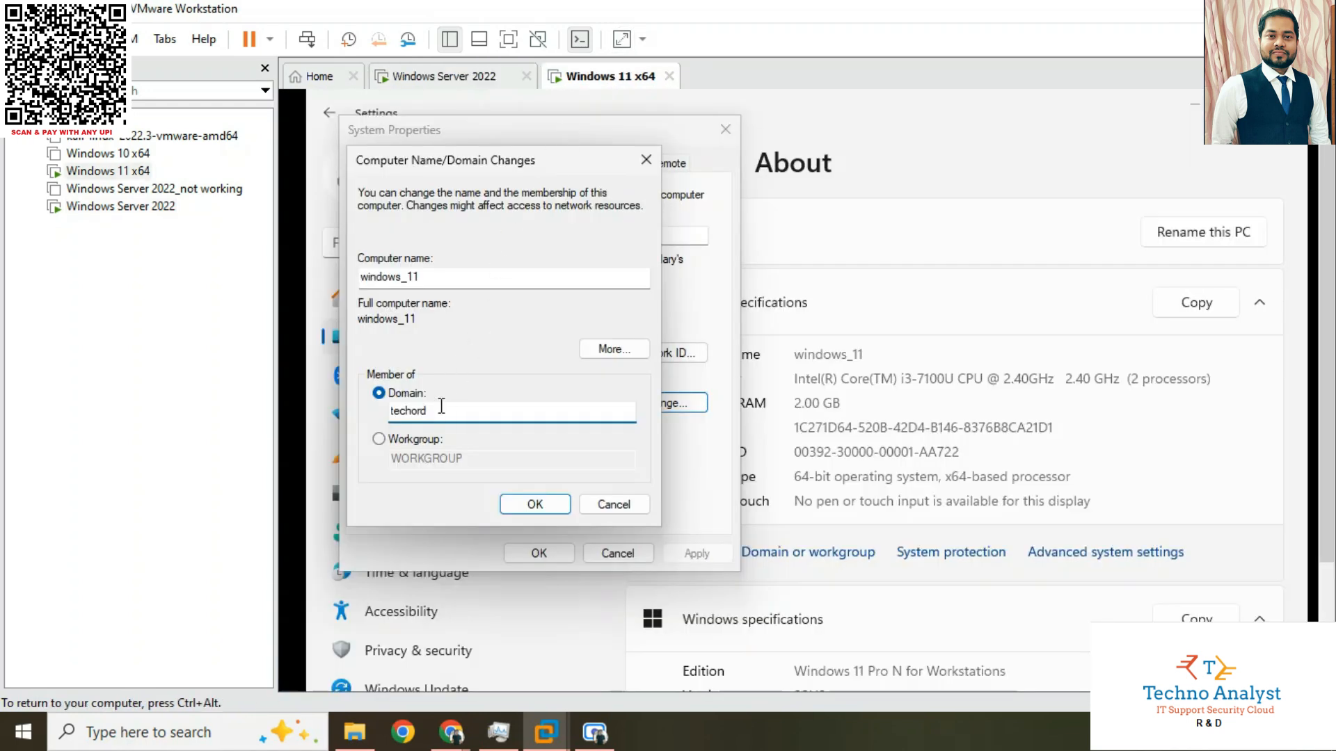
key(BackSpace)
key(BackSpace)
key(BackSpace)
text(nord)
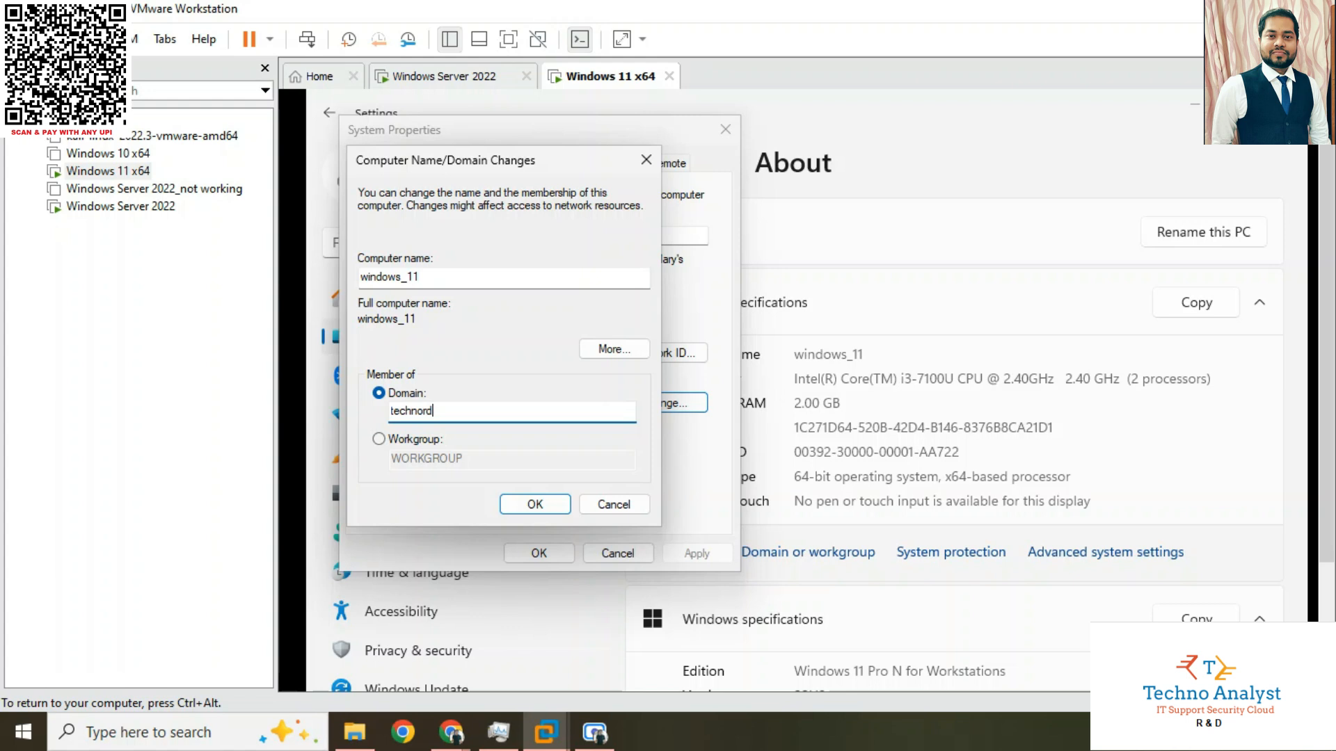
click(535, 504)
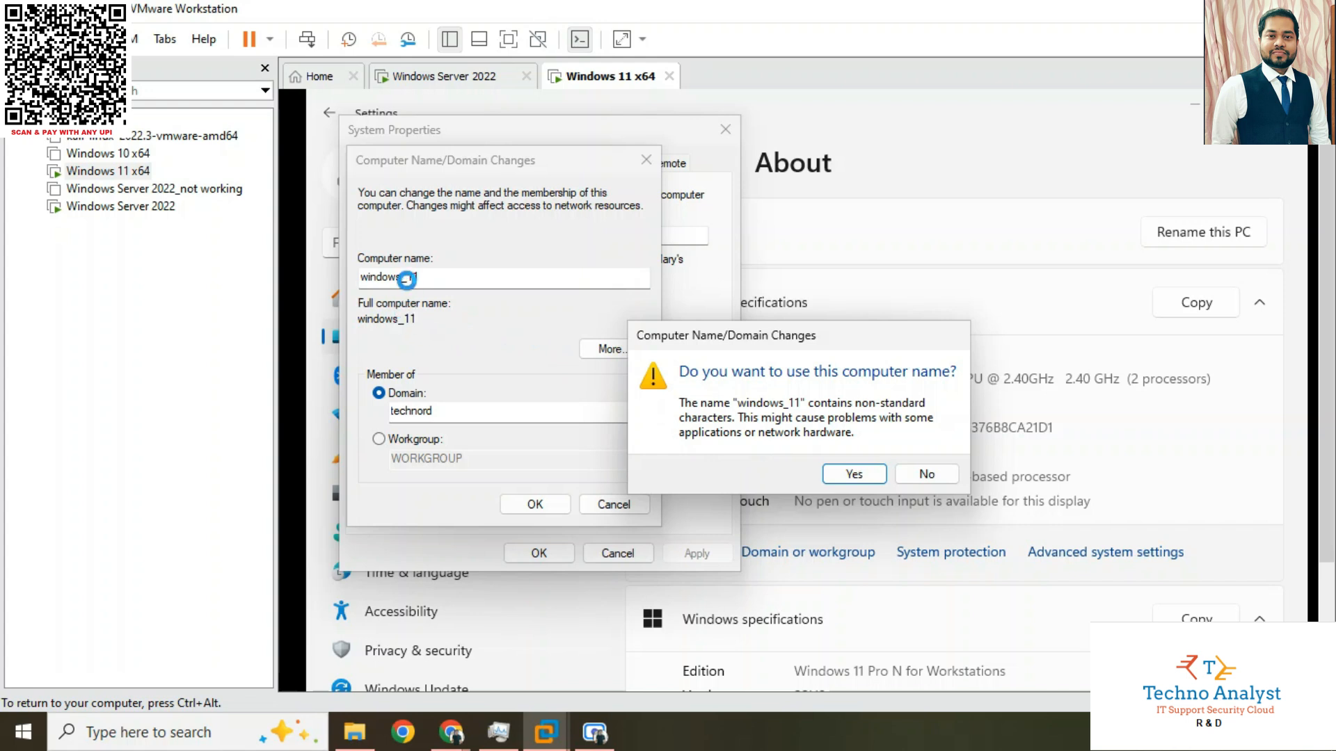
click(853, 475)
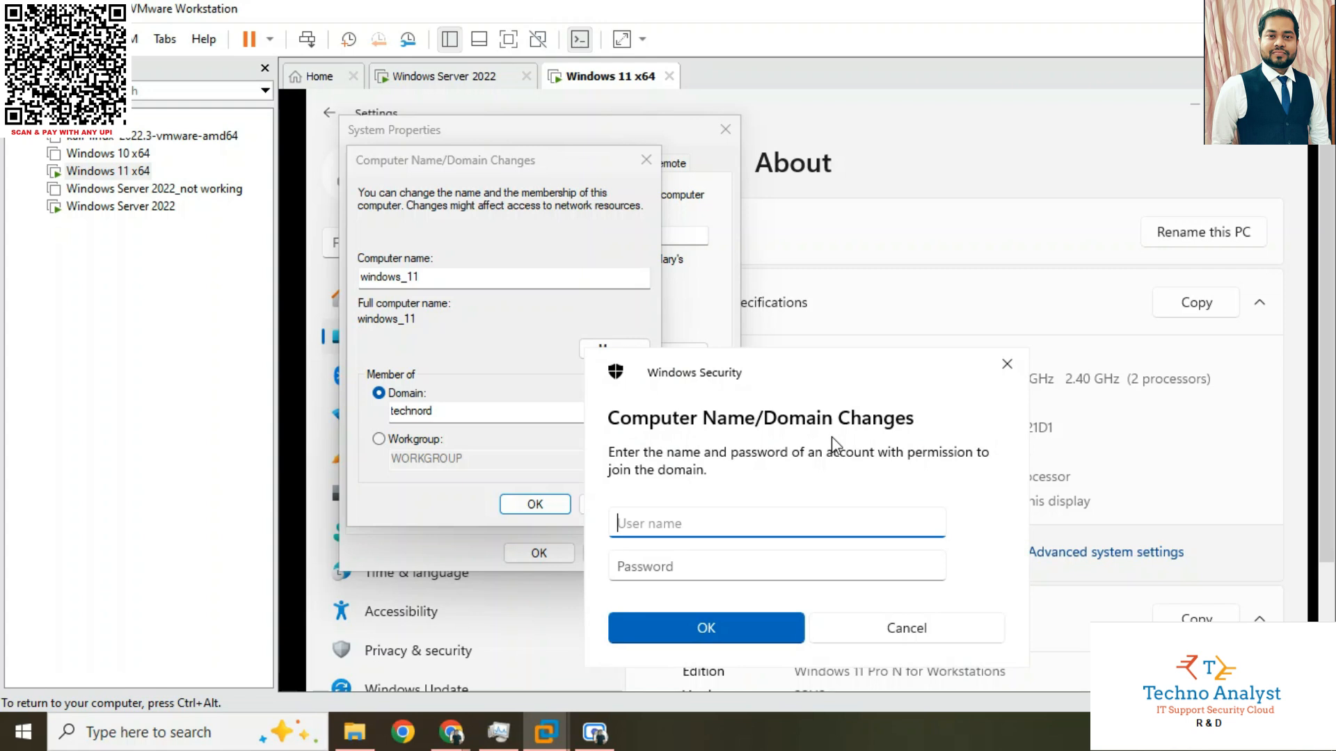
Authorize the domain join with the administrator user name and the account password, and acknowledge the welcome and restart messages
scroll(832, 446, down, 2)
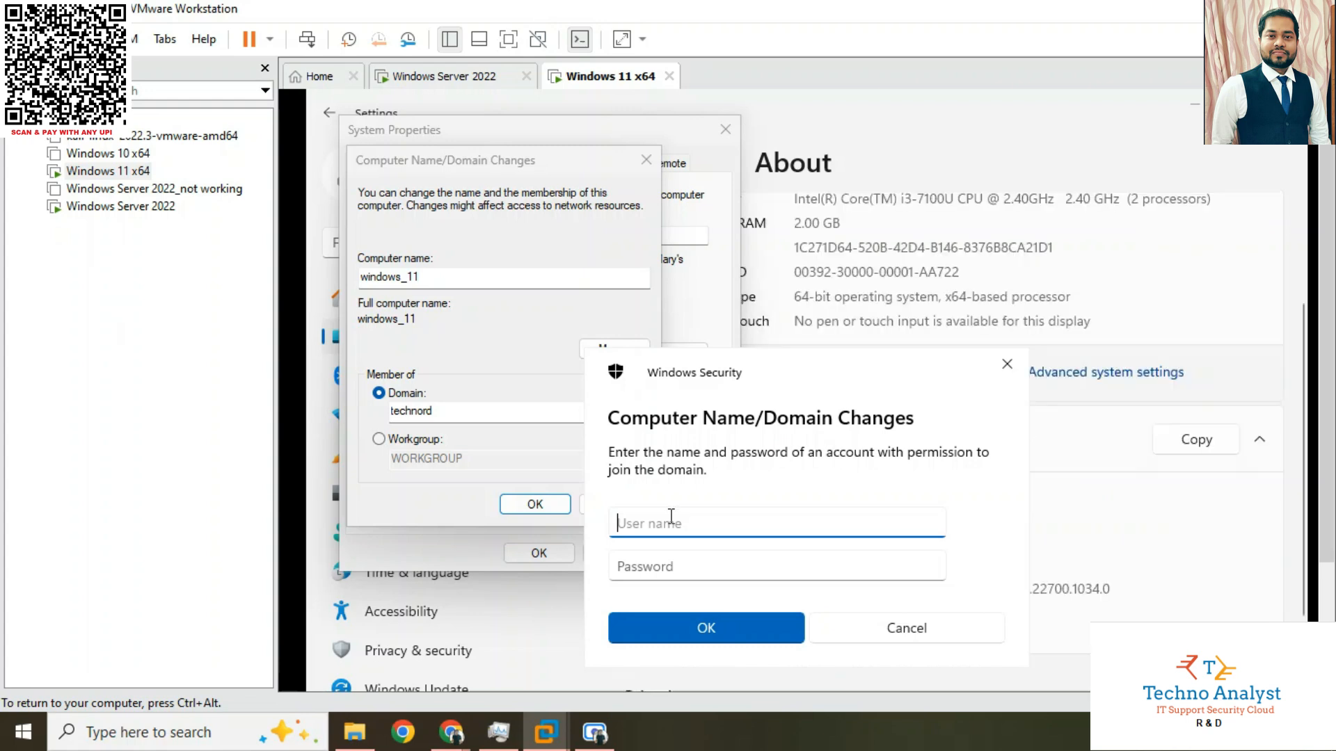
text(adminis)
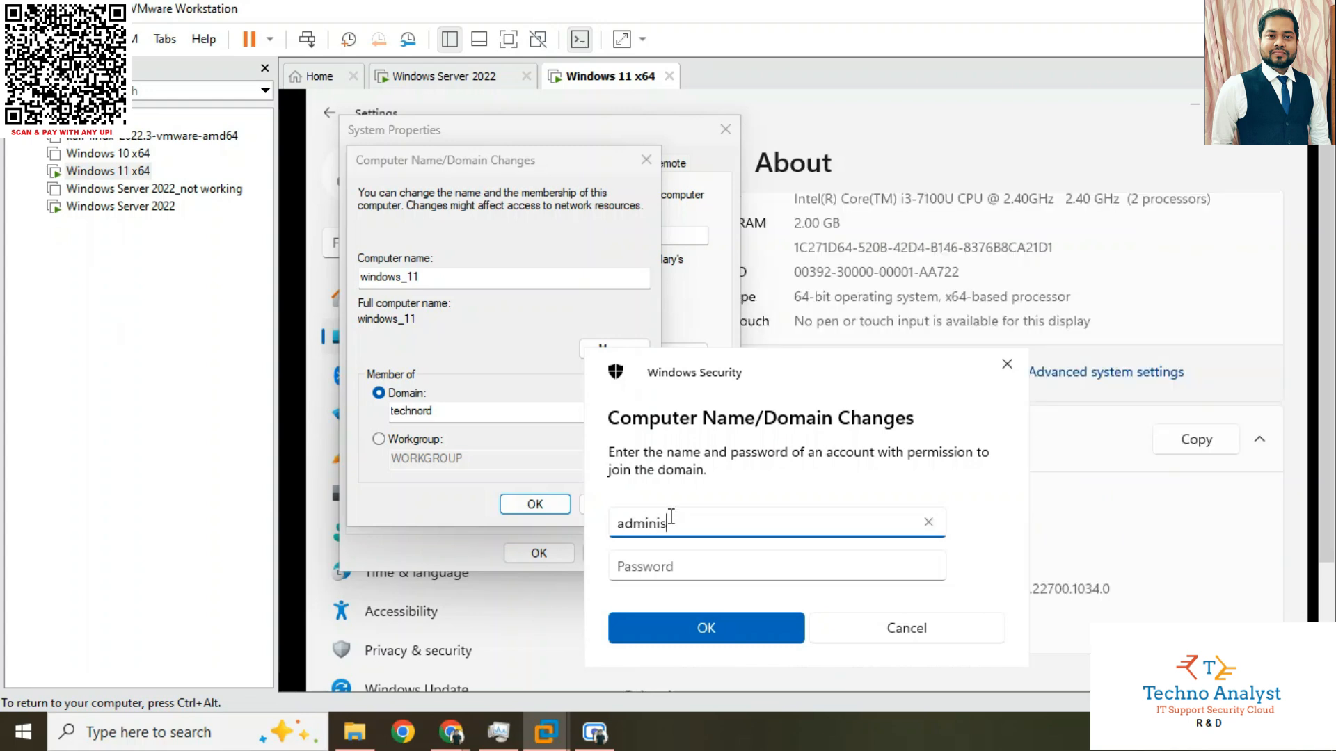
text(trator)
key(Tab)
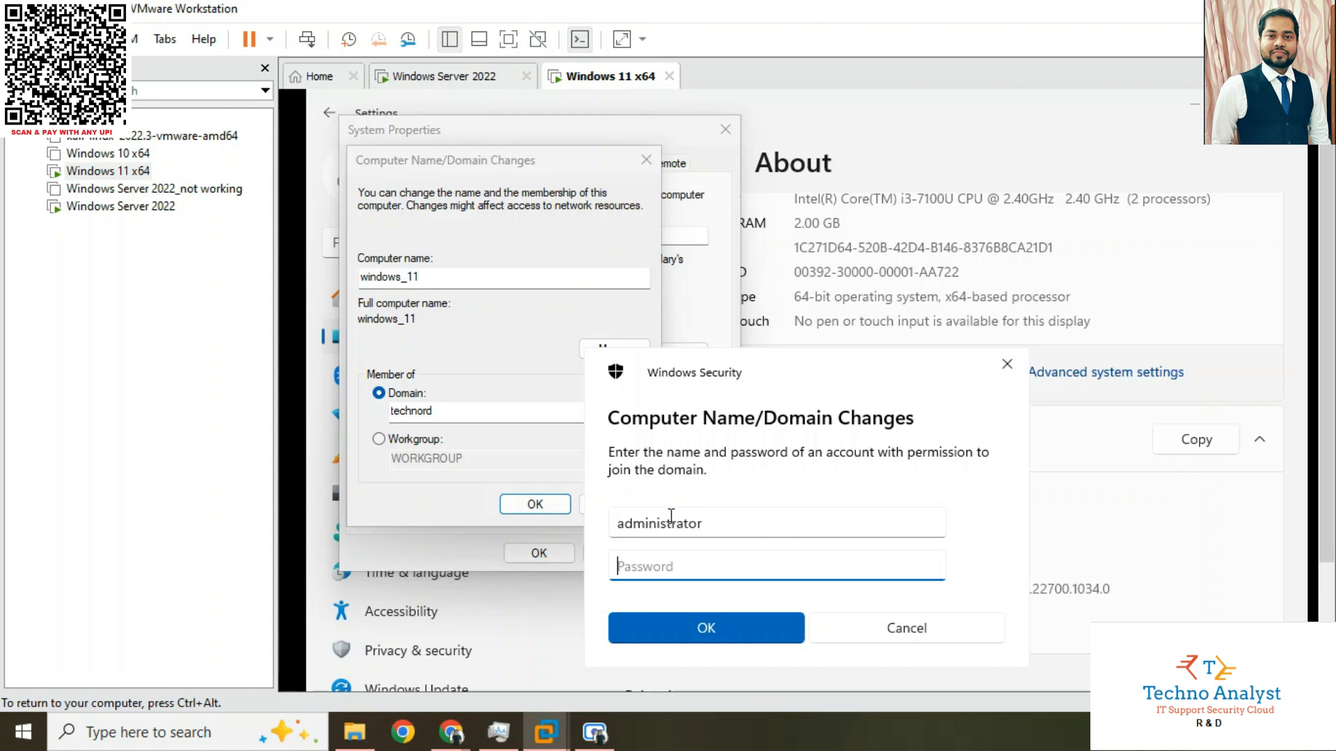
text(********)
key(Return)
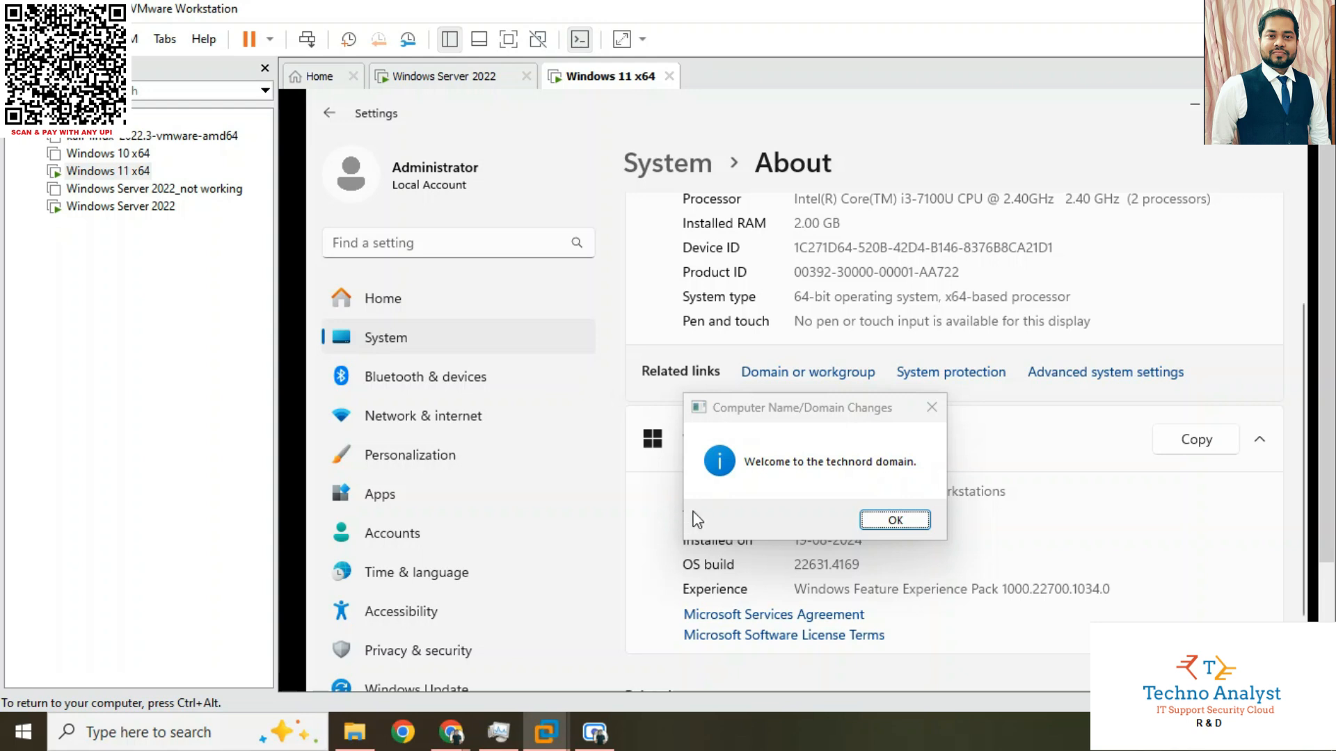
click(895, 521)
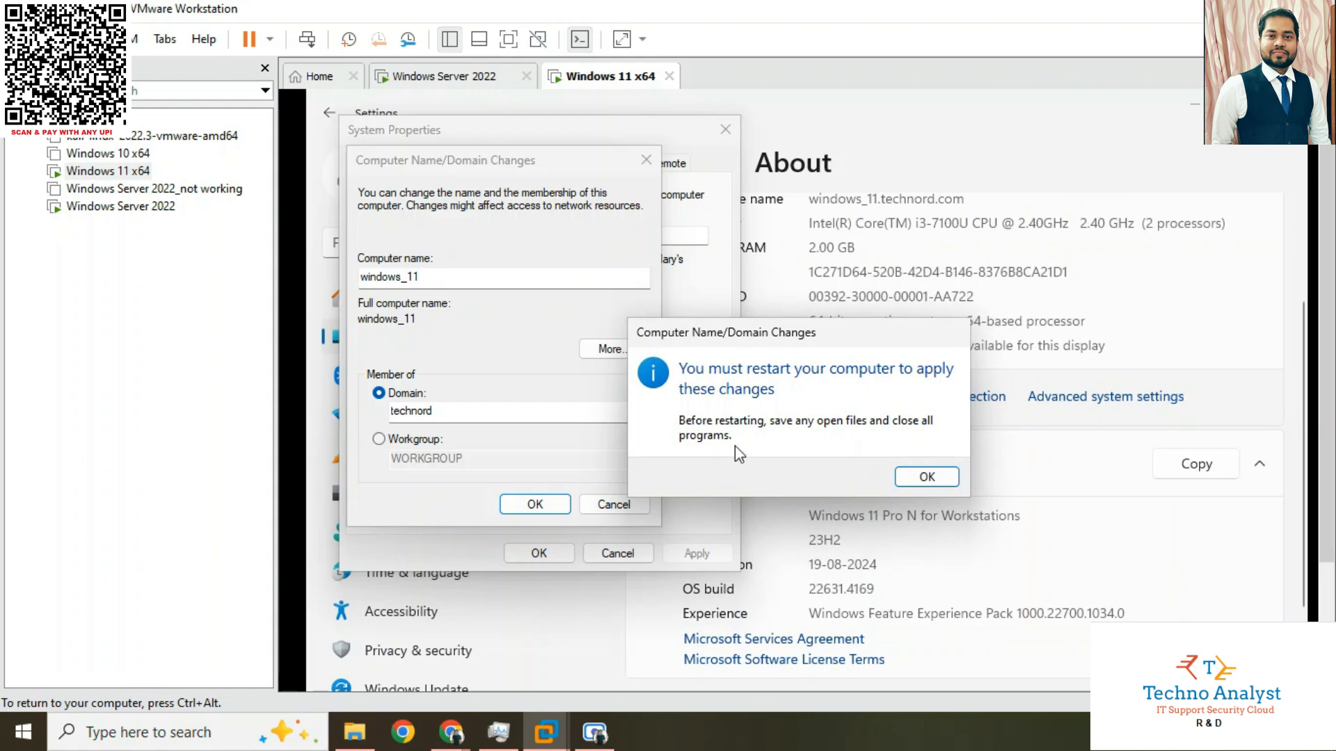
click(925, 478)
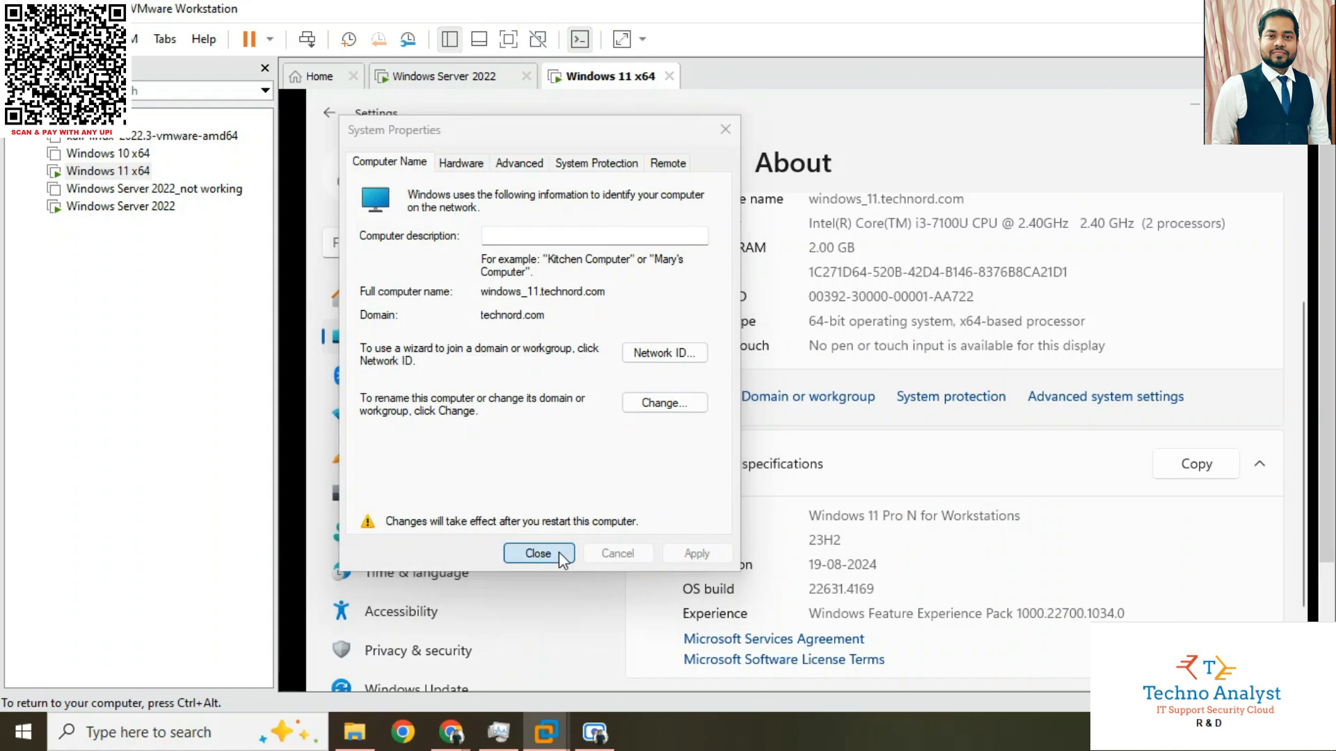
Close System Properties and restart the Windows 11 virtual machine to apply the domain change
click(538, 553)
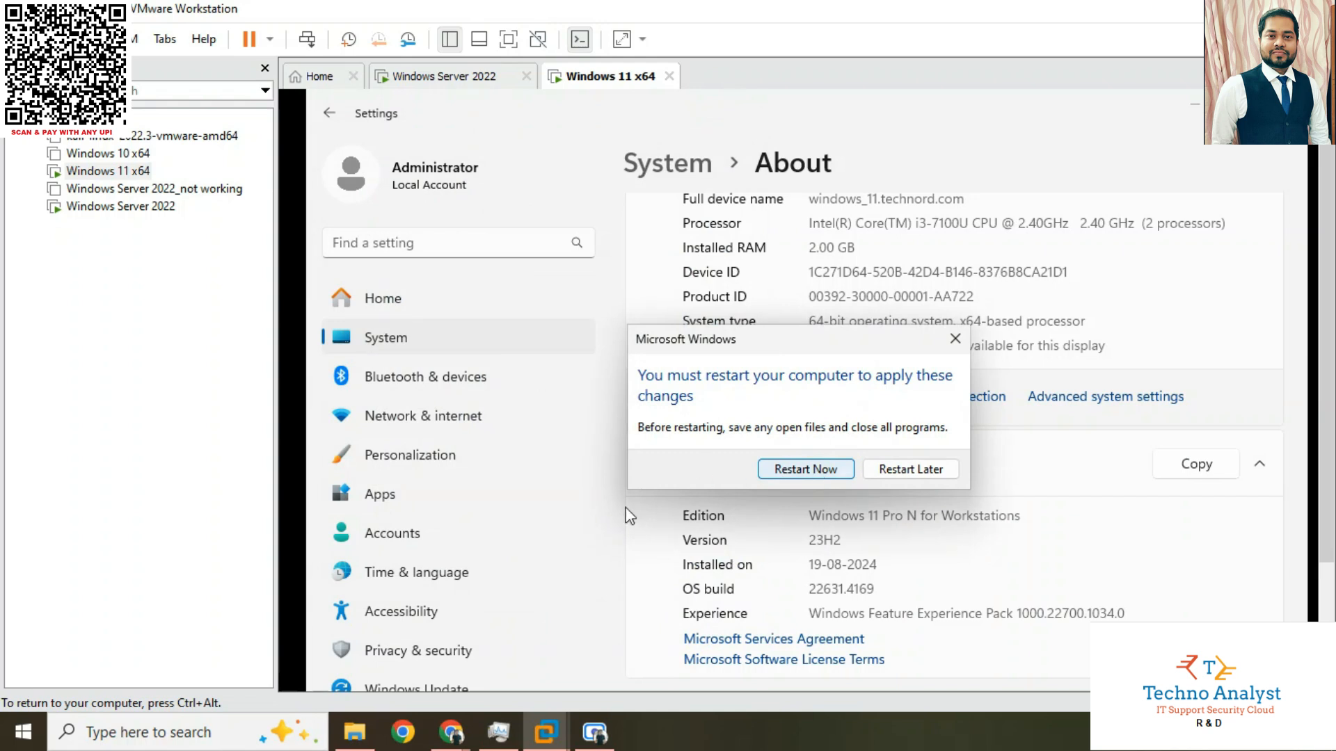
click(479, 80)
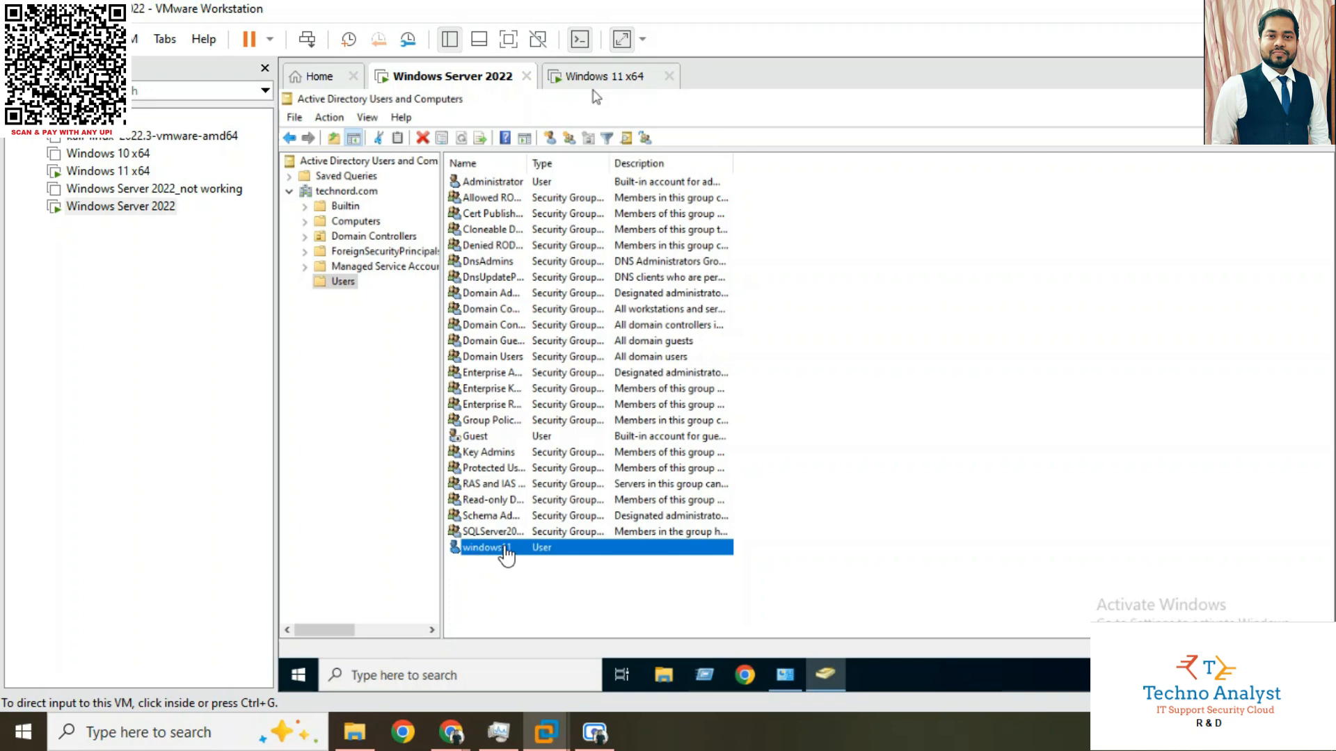
click(597, 78)
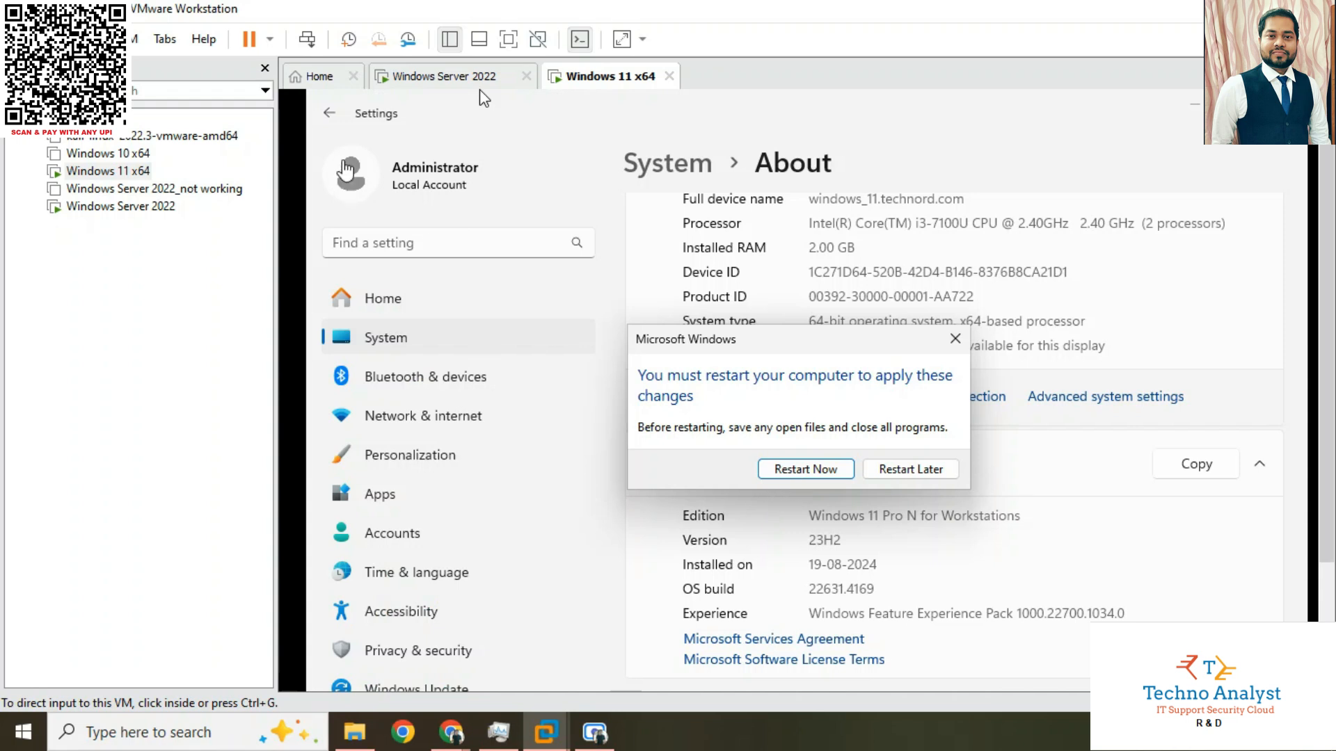
click(802, 471)
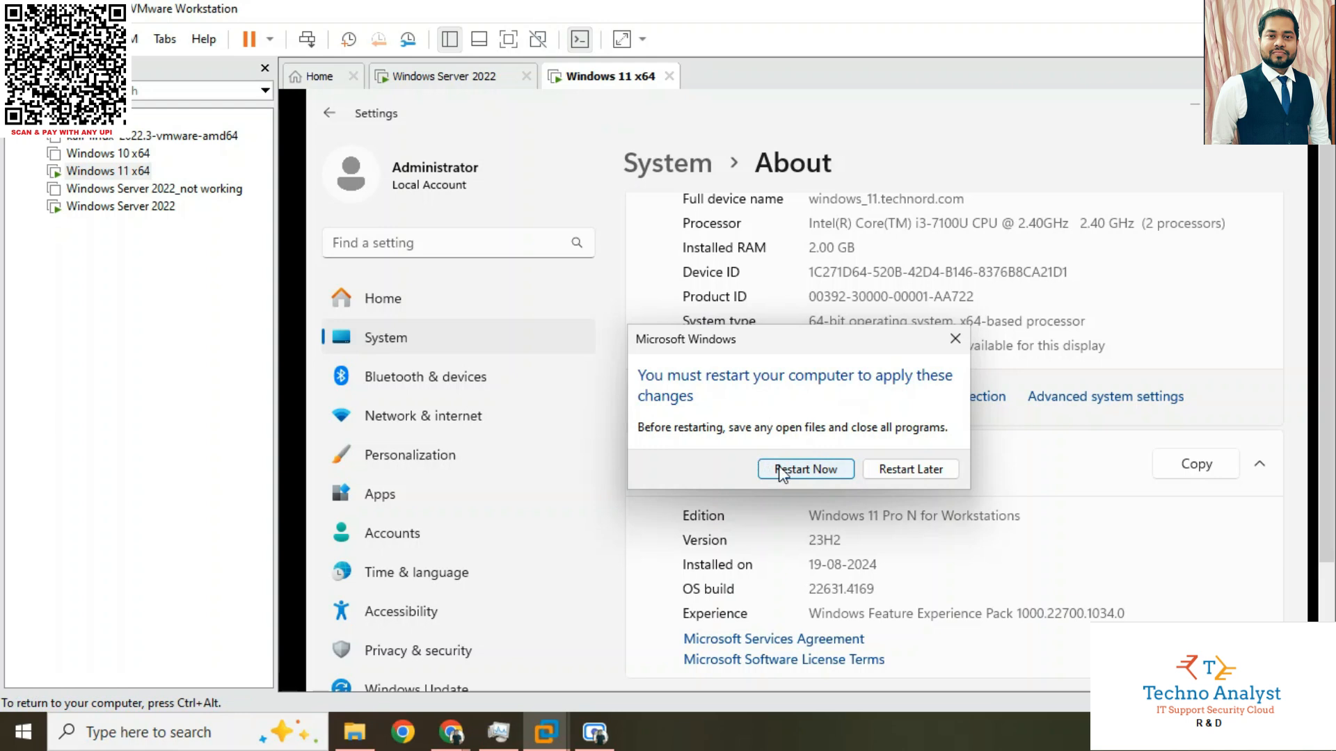
click(793, 470)
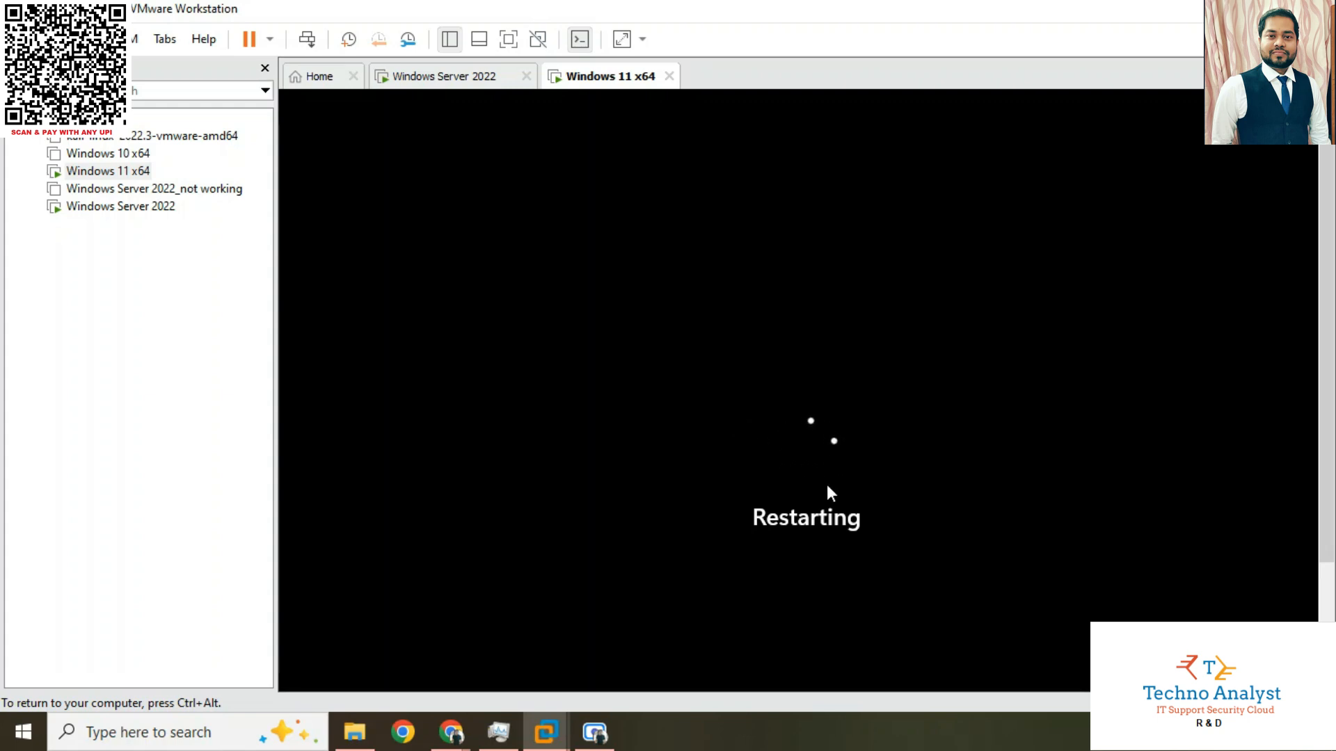
key(ctrl+alt)
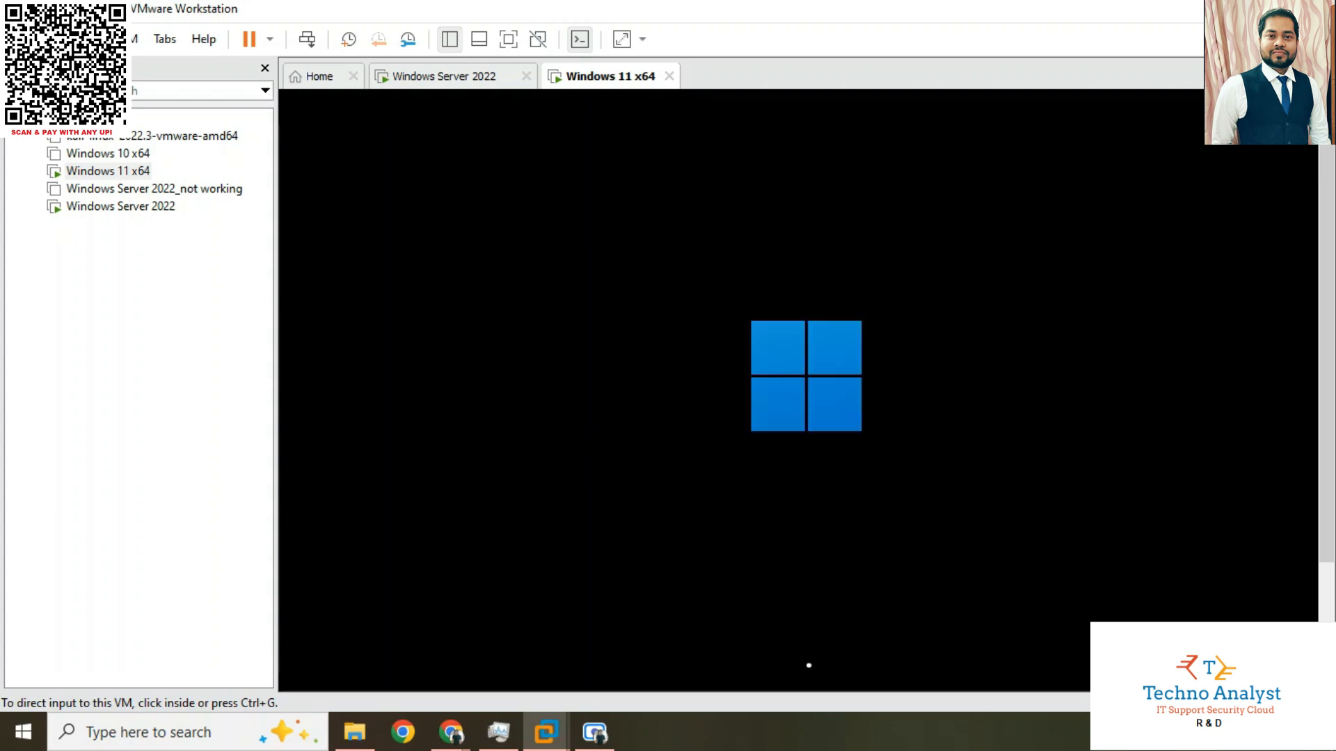
Bring up the restarted Windows 11 virtual machine's sign-in screen and choose to sign in as Other user
click(471, 78)
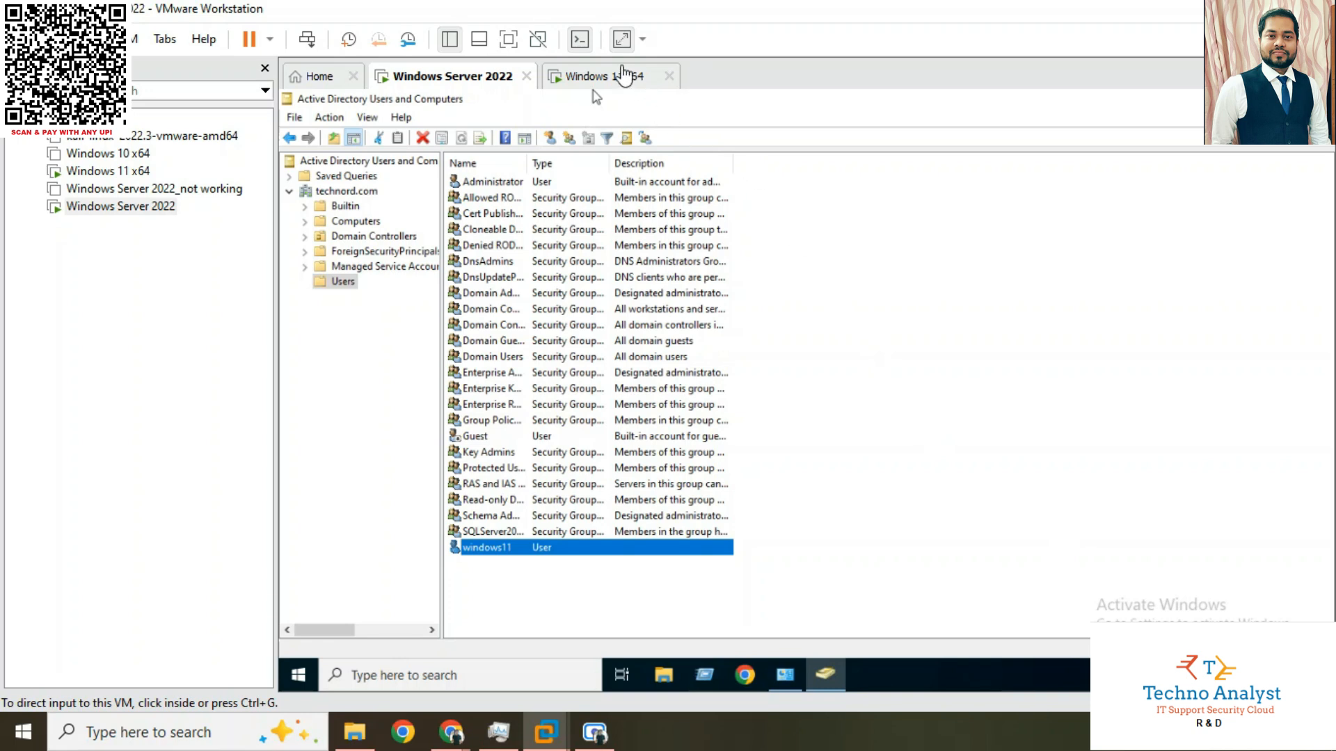
click(605, 78)
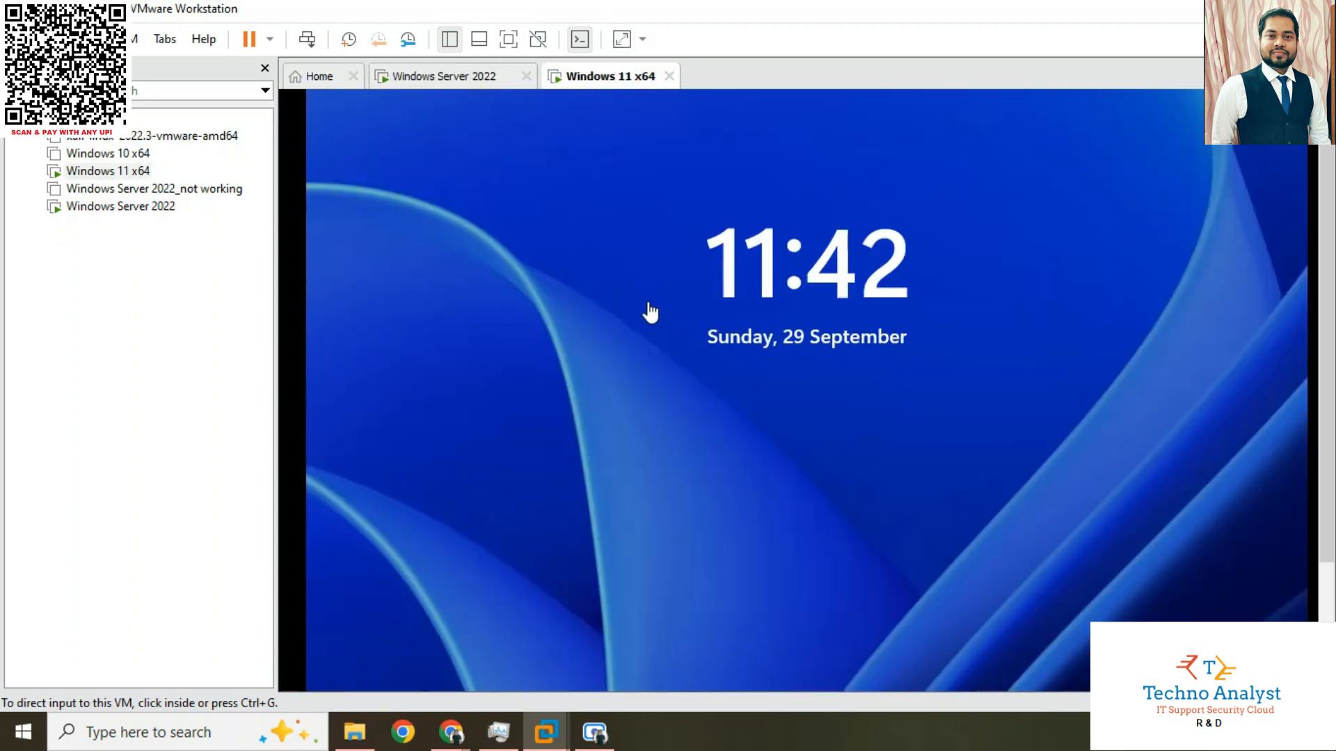
right_click(599, 78)
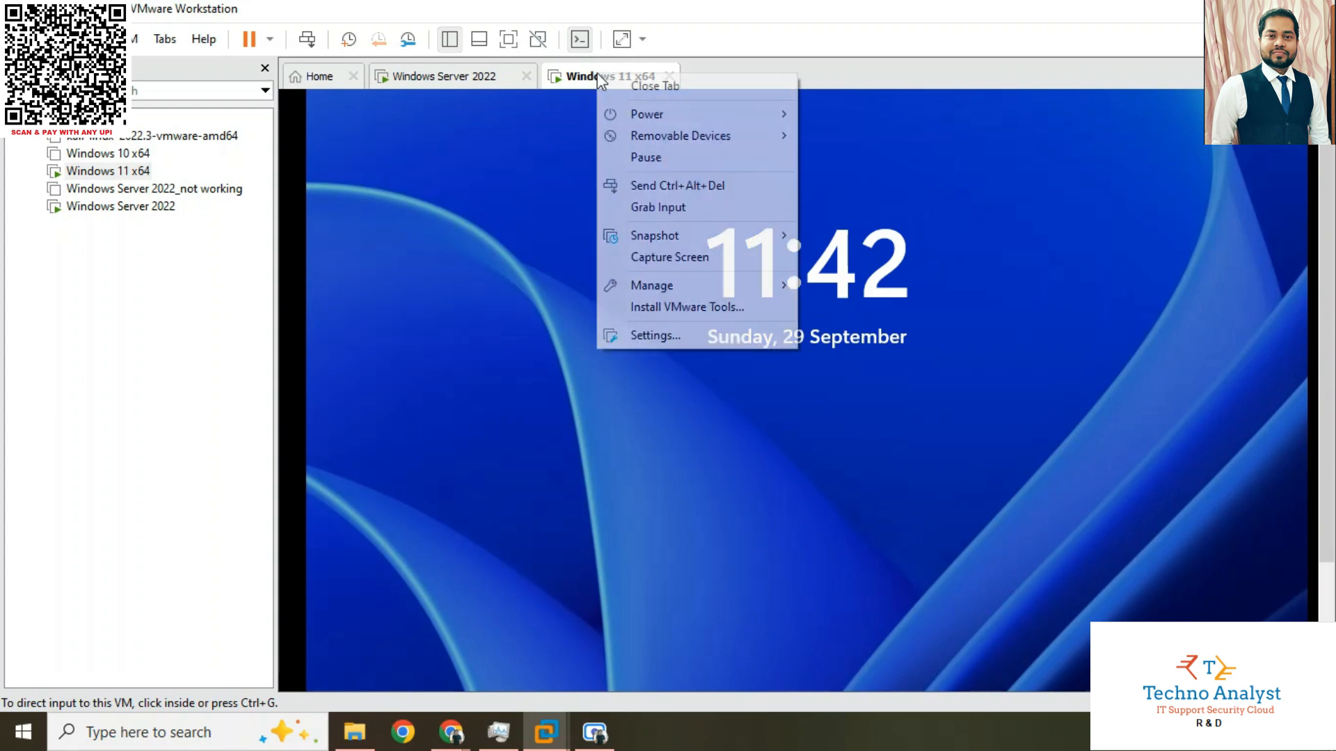
click(658, 186)
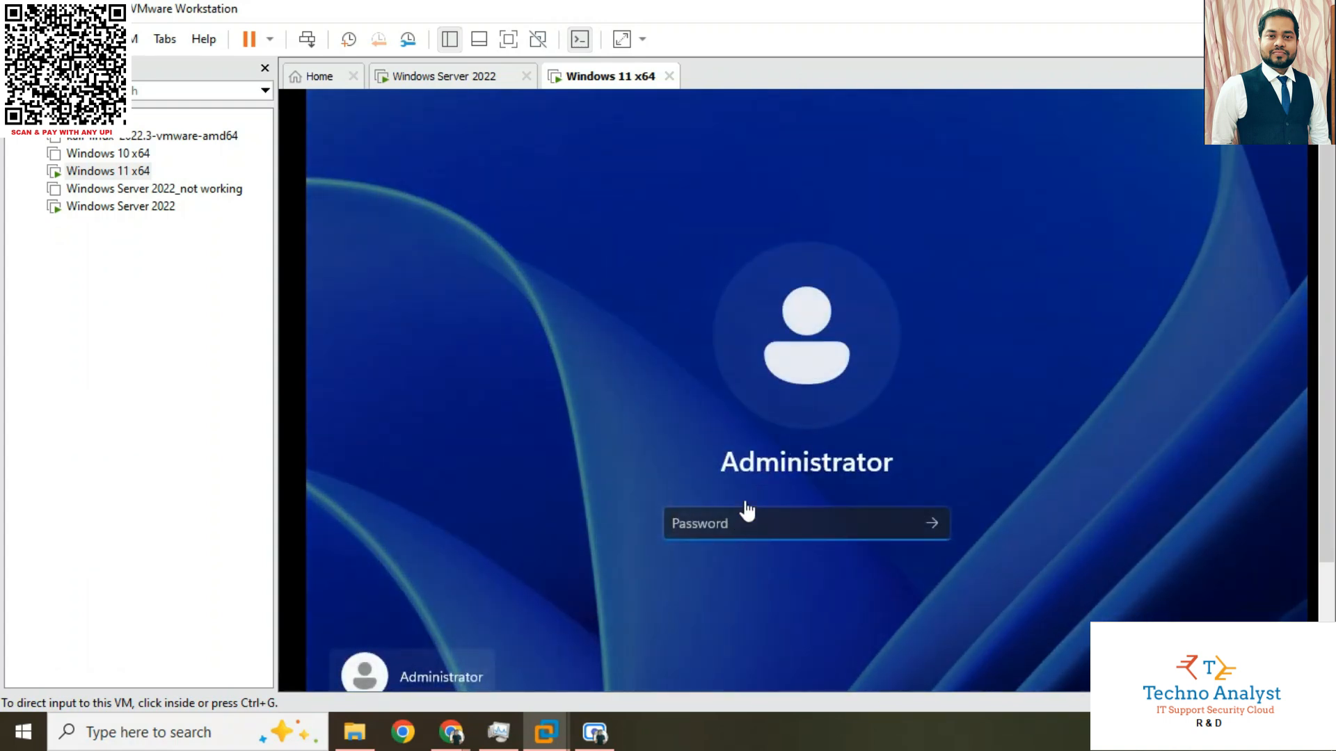
drag(1326, 384, 1326, 480)
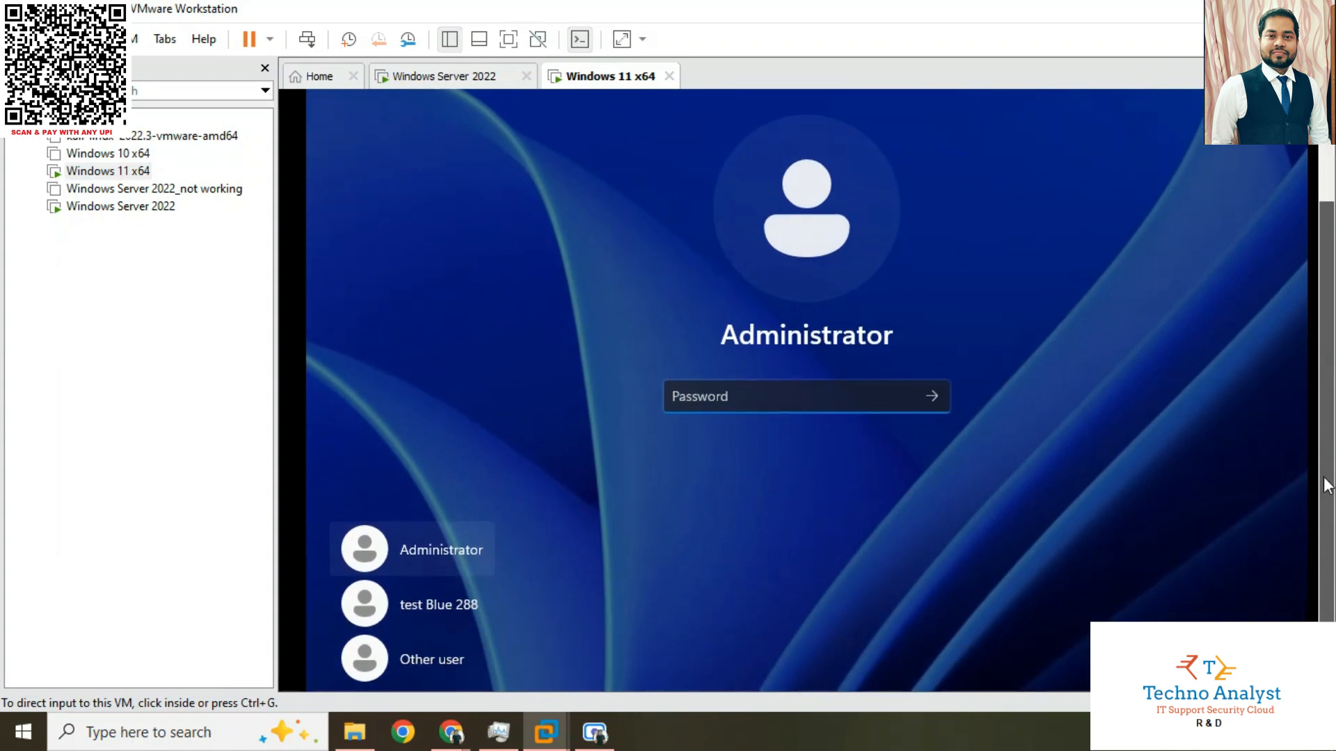
click(438, 658)
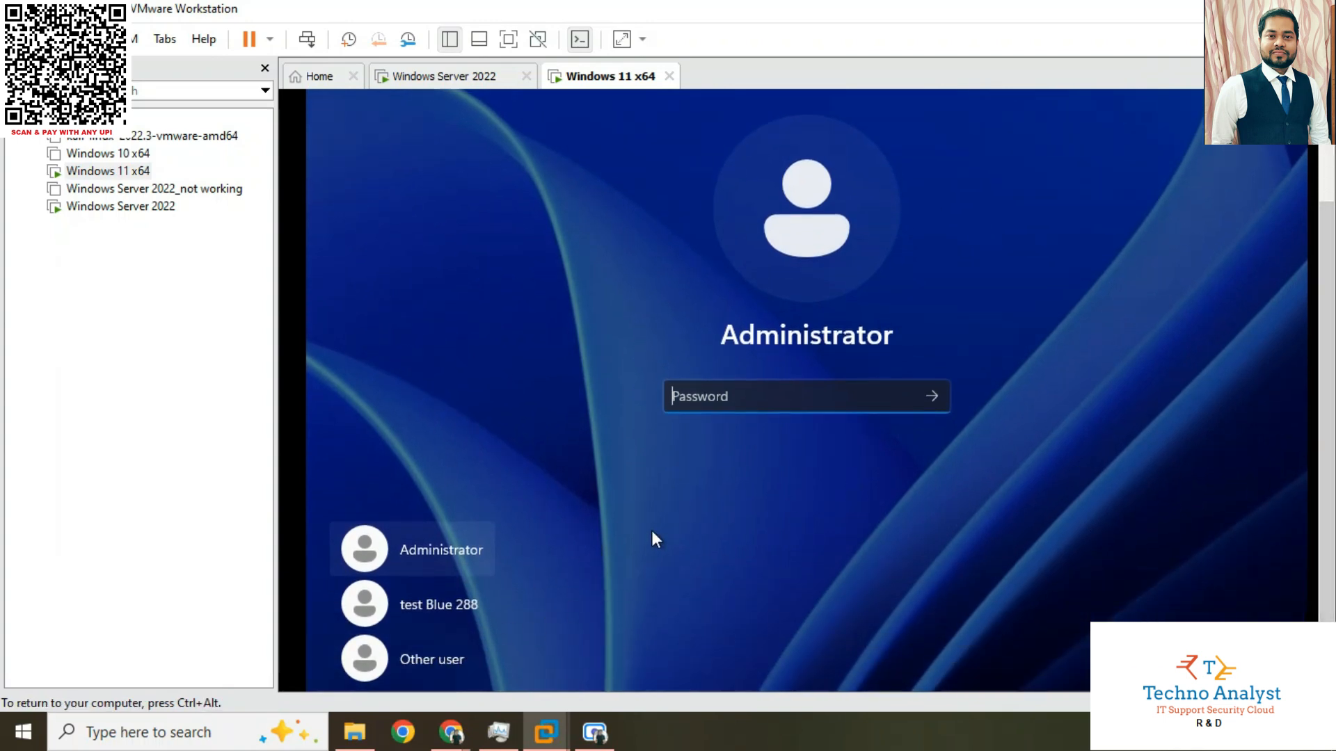
click(443, 658)
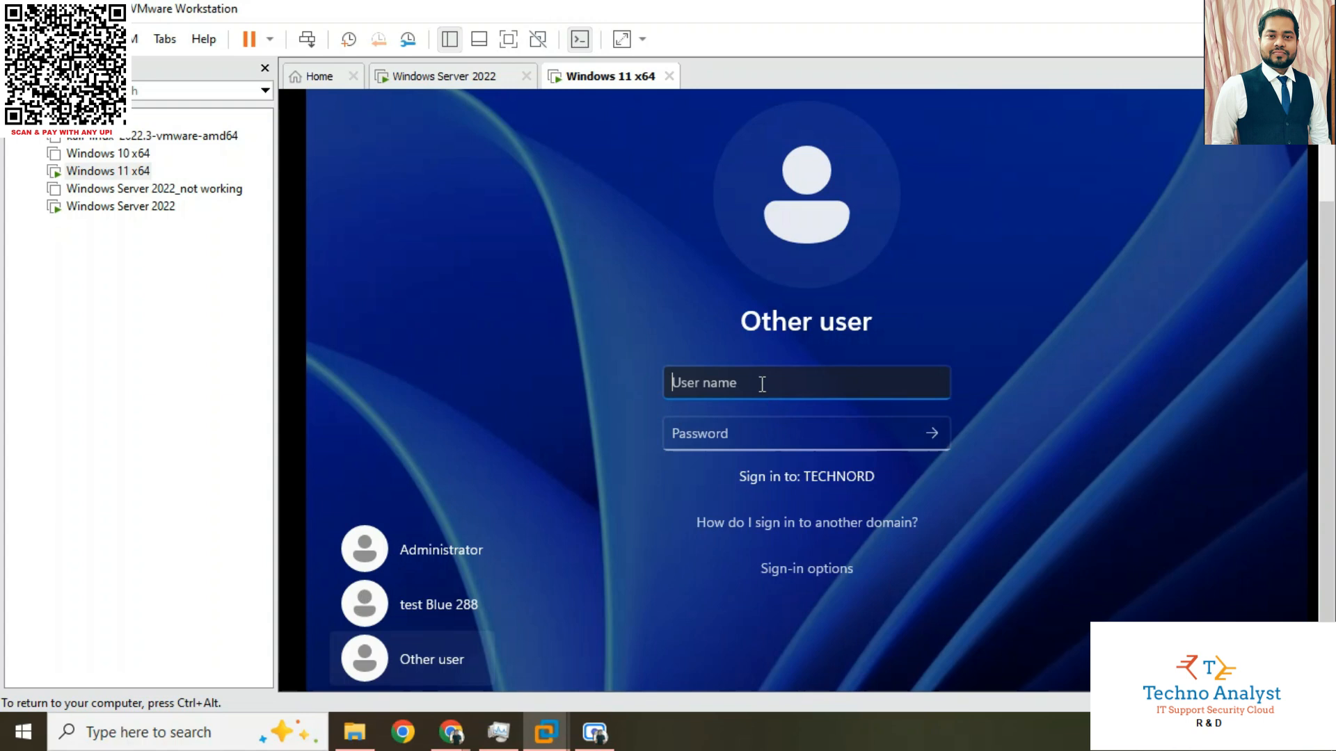
Sign in to the TECHNORD domain with the user name windows11 and the account password
text(windows11)
key(Tab)
text(***)
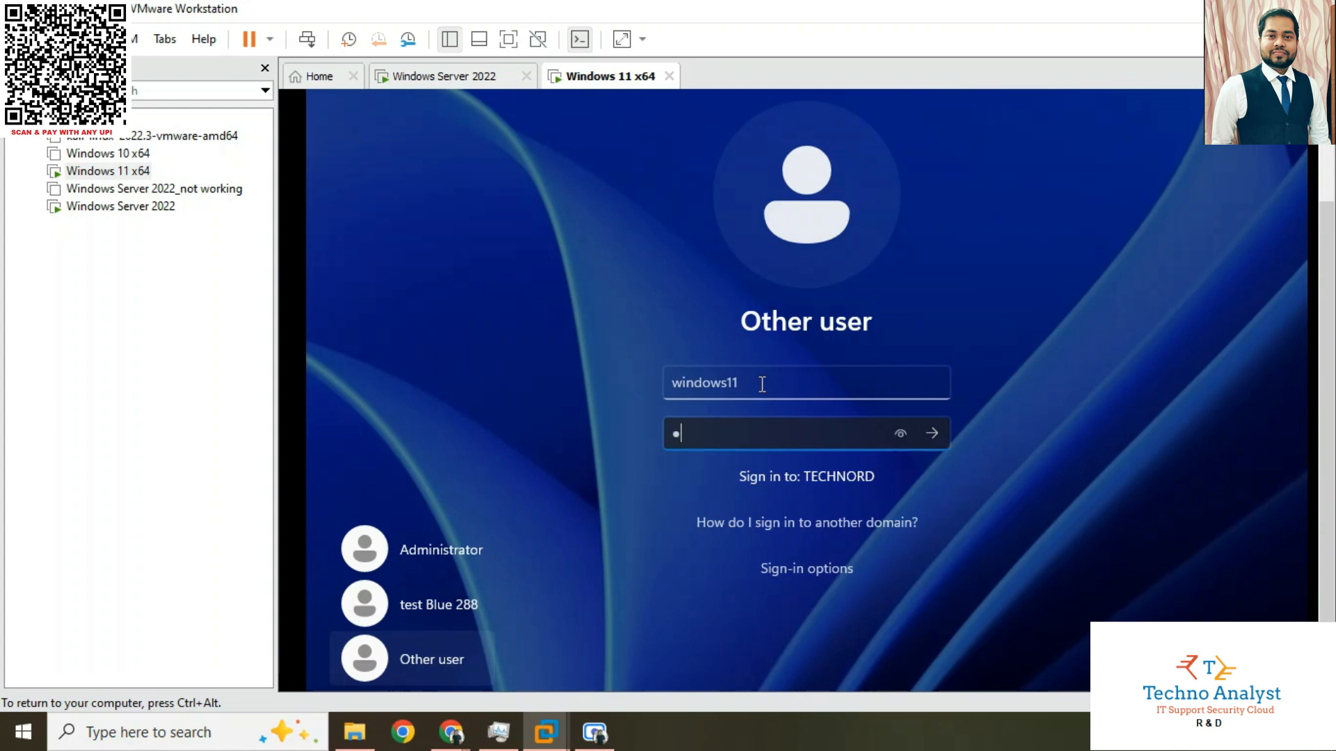
text(*****)
key(Return)
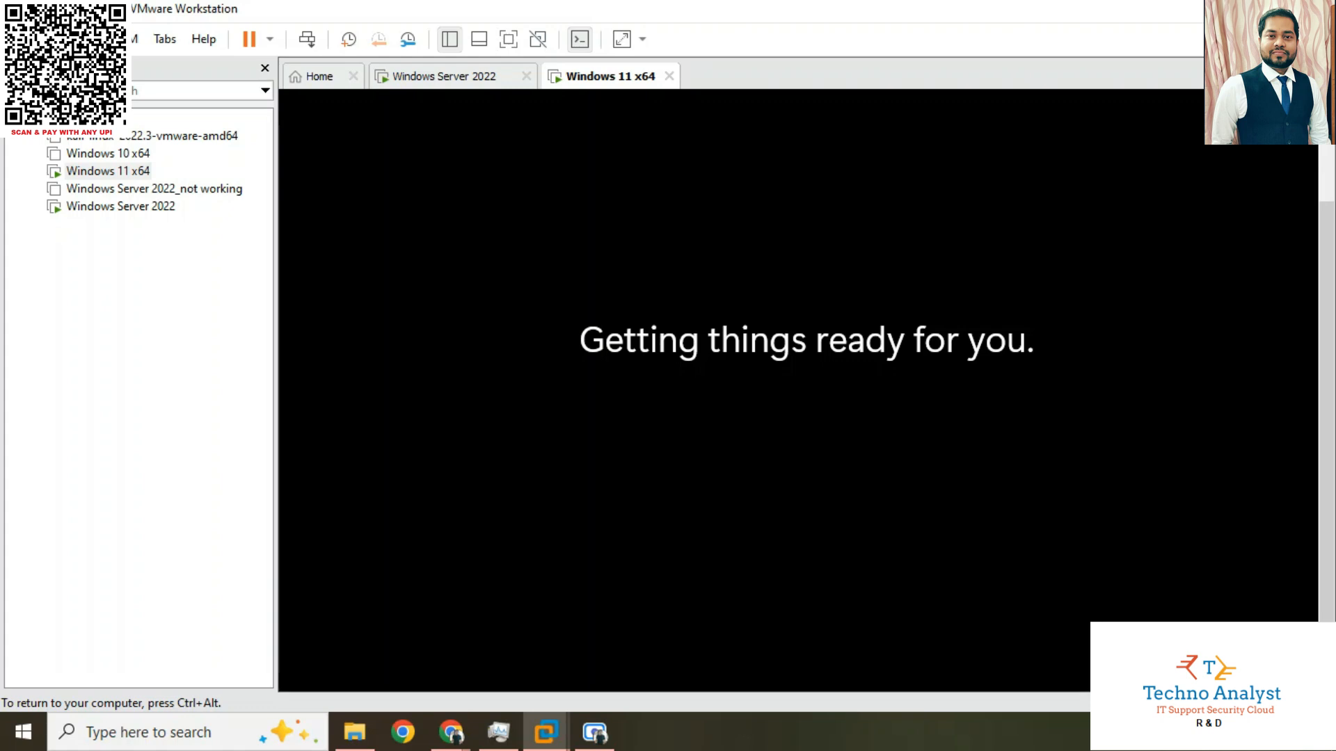
View the windows11 user in Active Directory Users and Computers on Windows Server 2022, and return to the Windows 11 virtual machine
key(ctrl+alt)
click(432, 79)
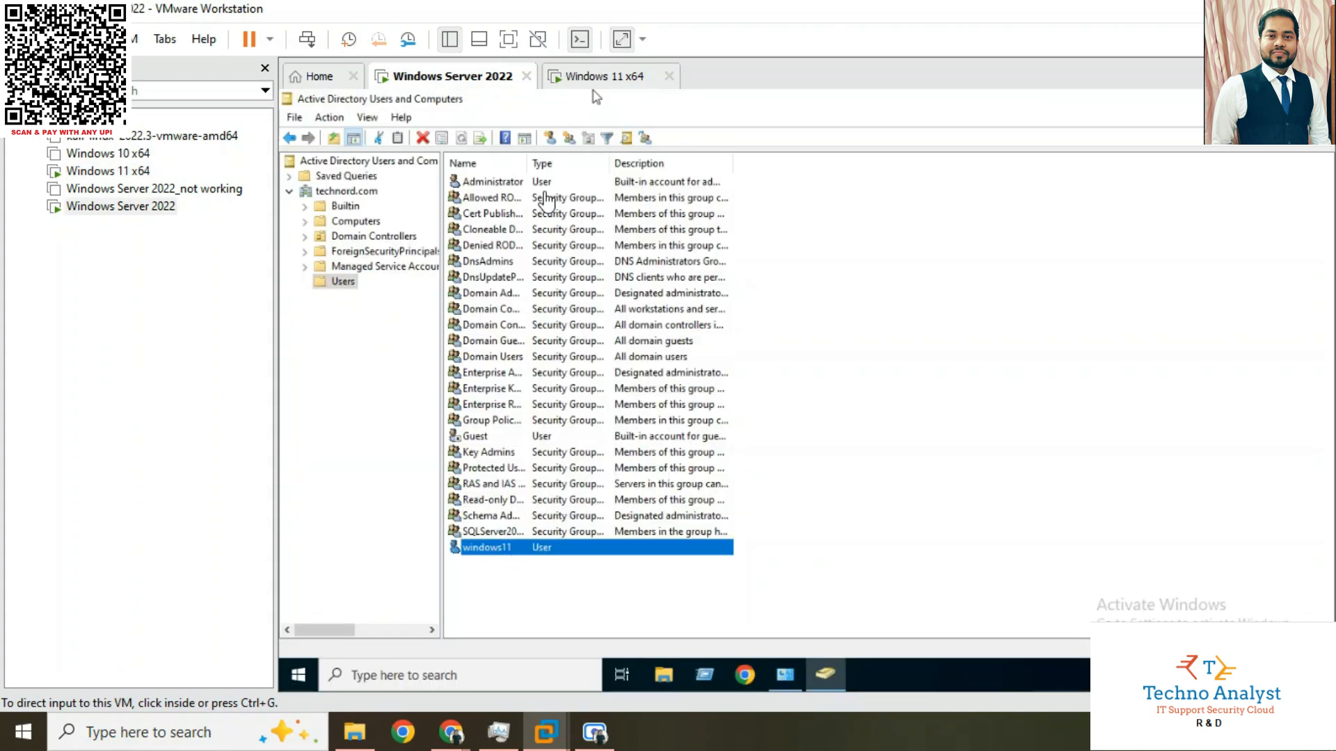
click(588, 78)
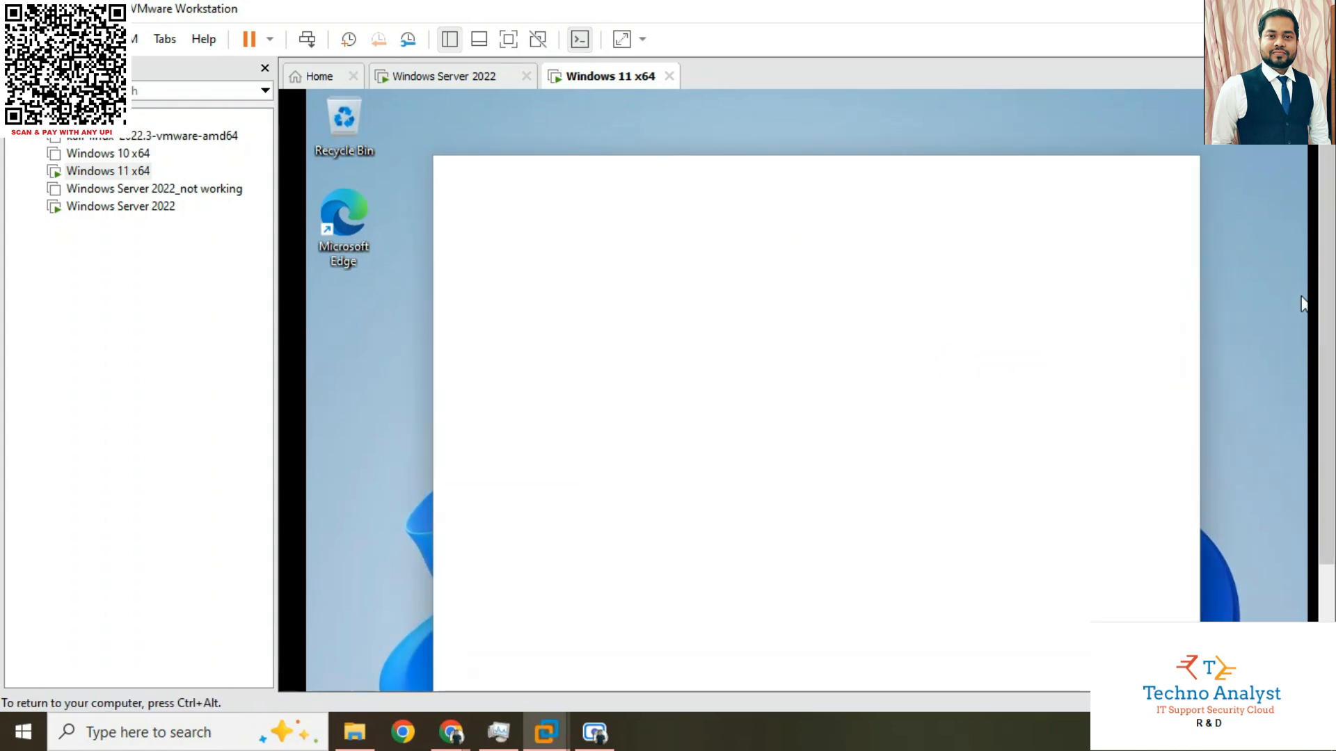
Check which account is signed in on the Windows 11 virtual machine, and return to File Explorer
click(1303, 405)
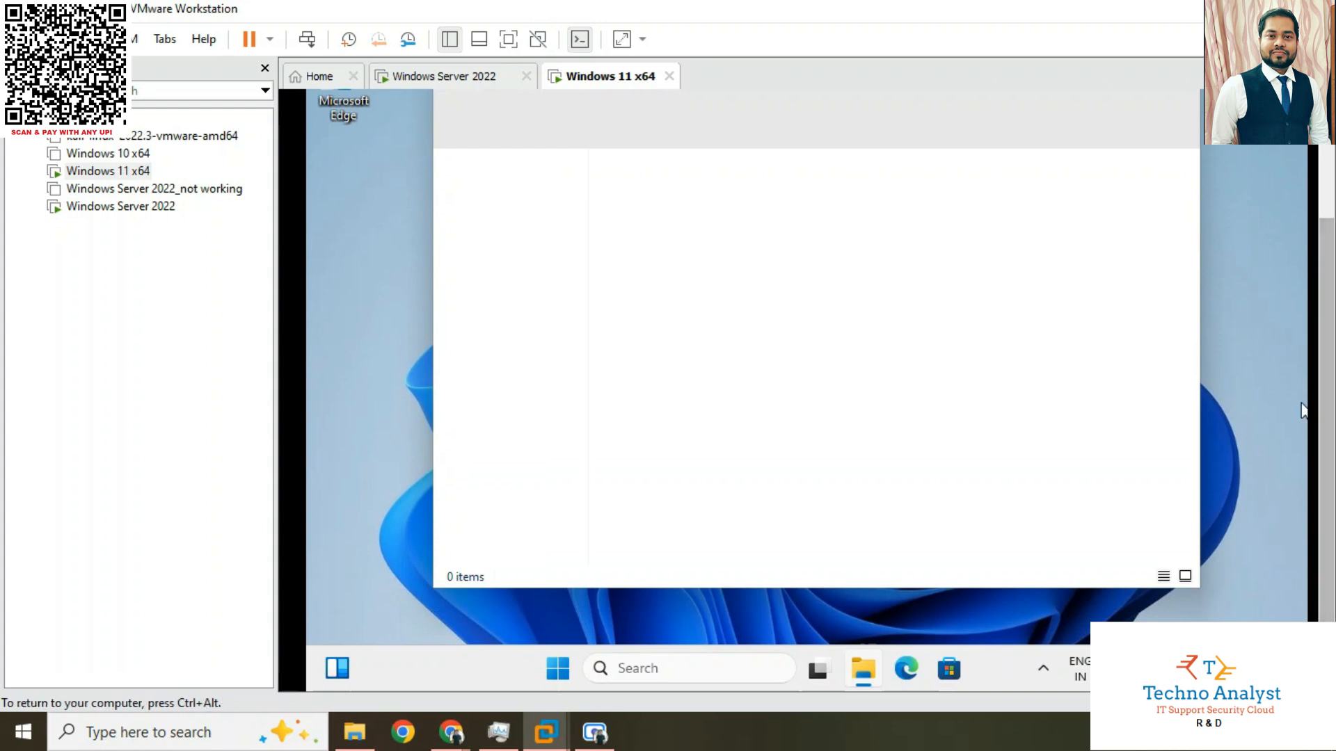
click(557, 667)
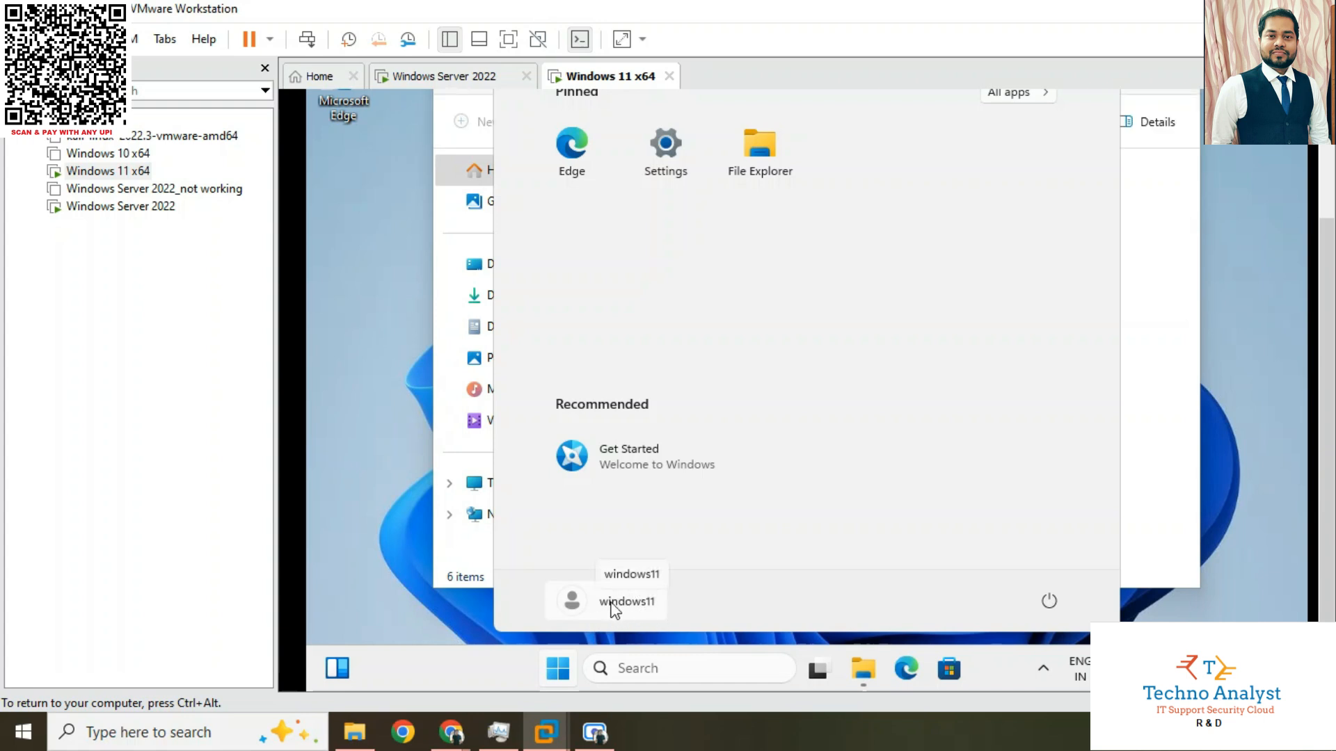
click(1237, 259)
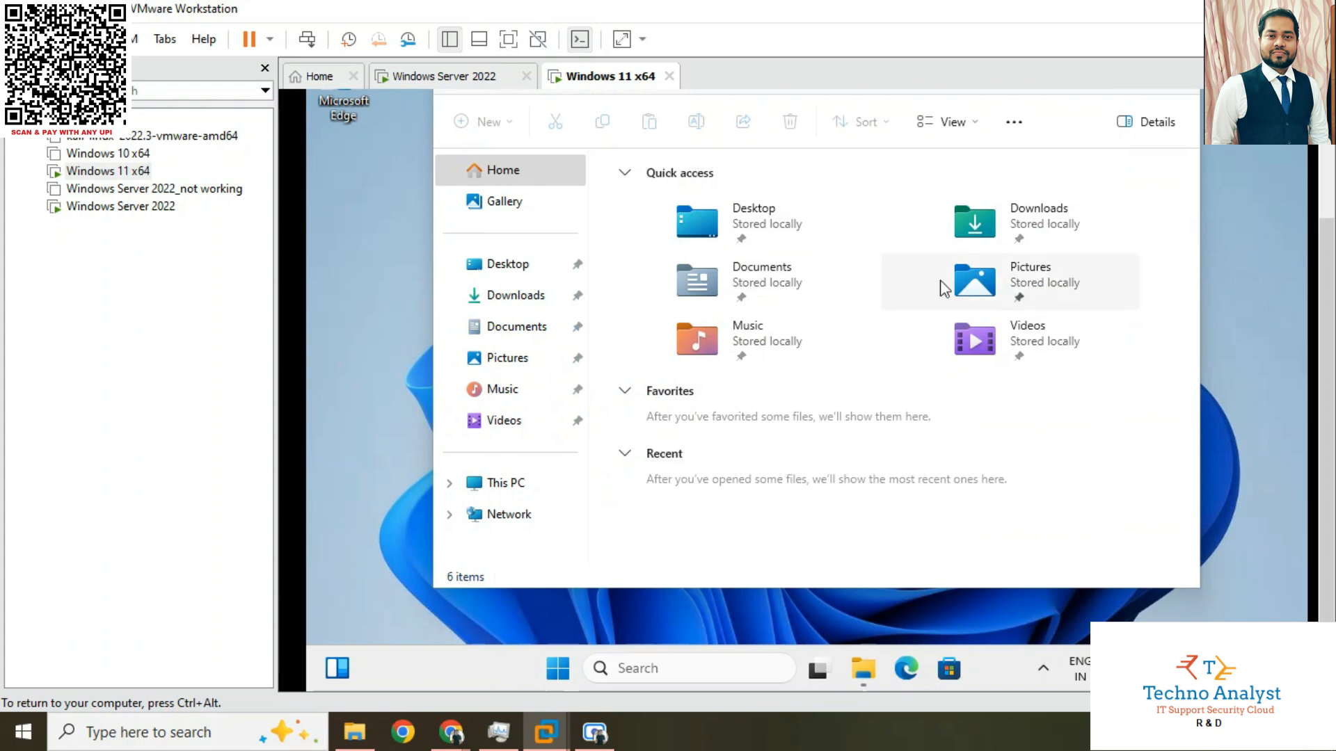
Open the properties of This PC and go to its Domain or workgroup settings
click(507, 490)
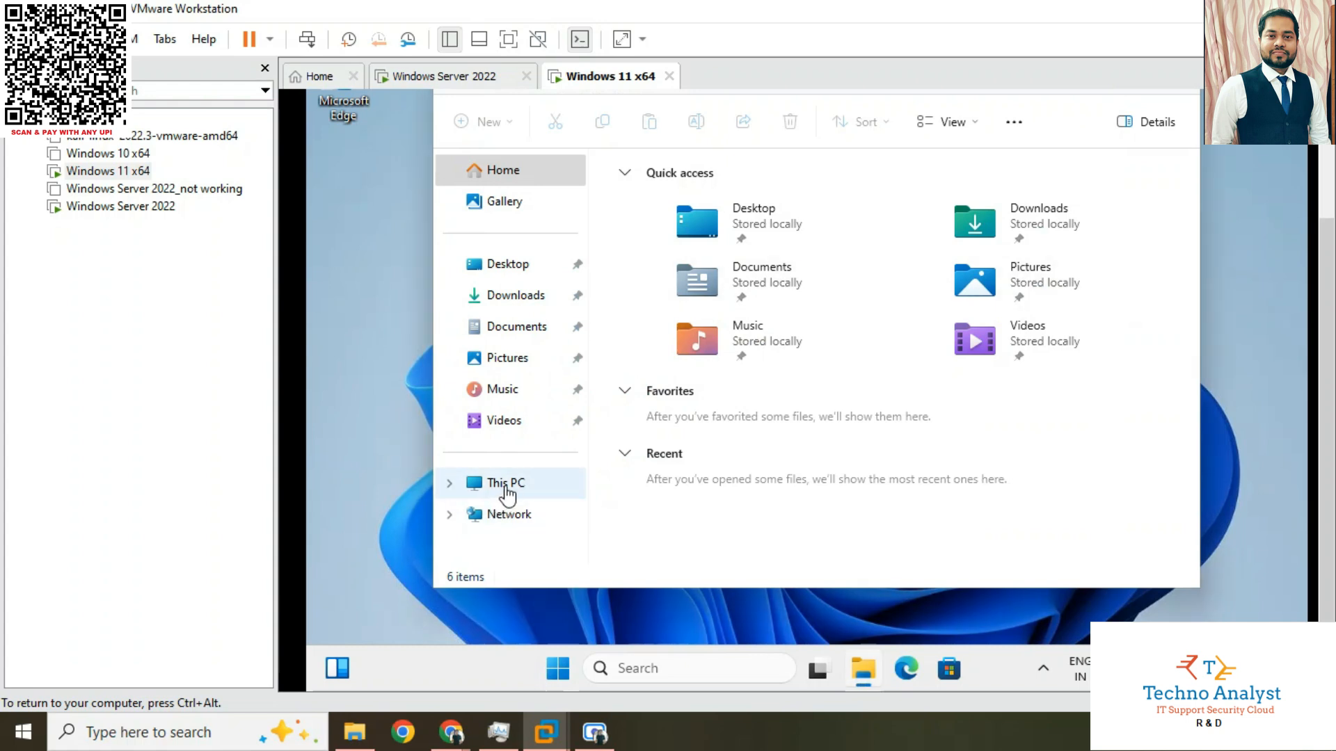
right_click(506, 490)
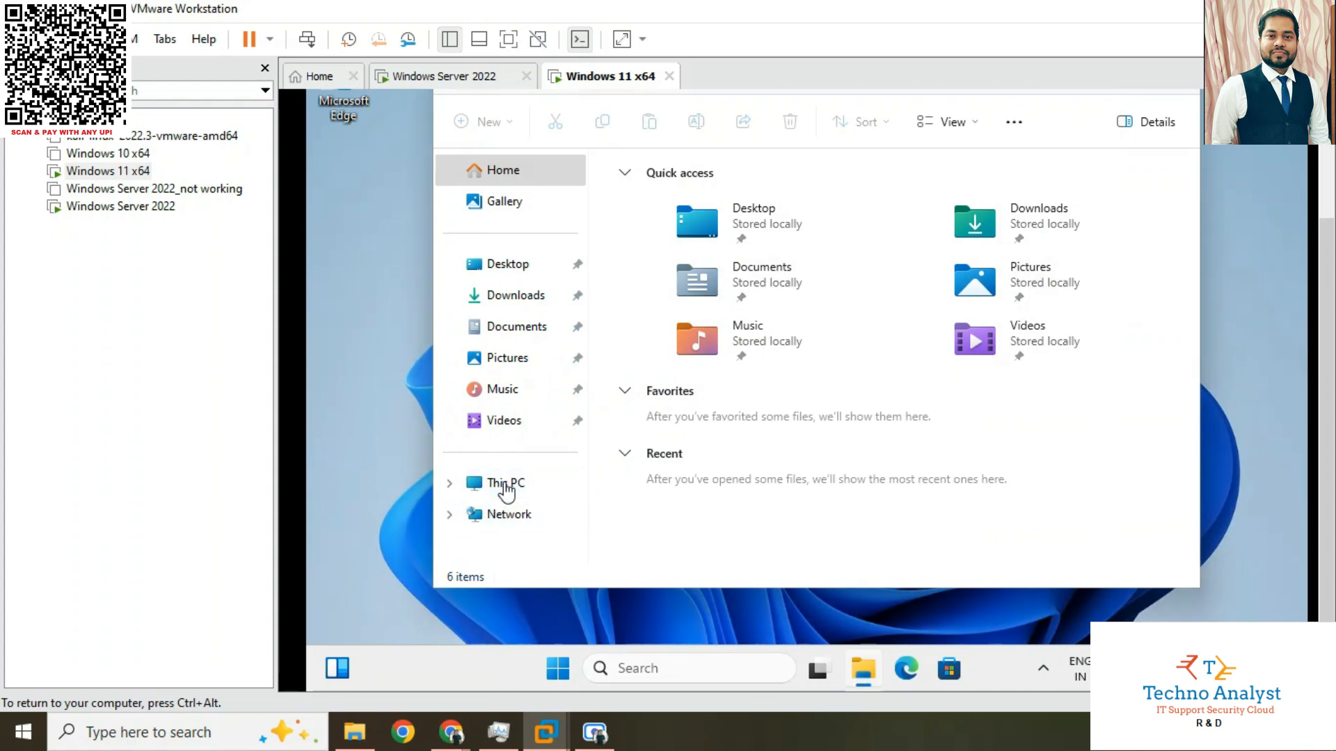
click(595, 467)
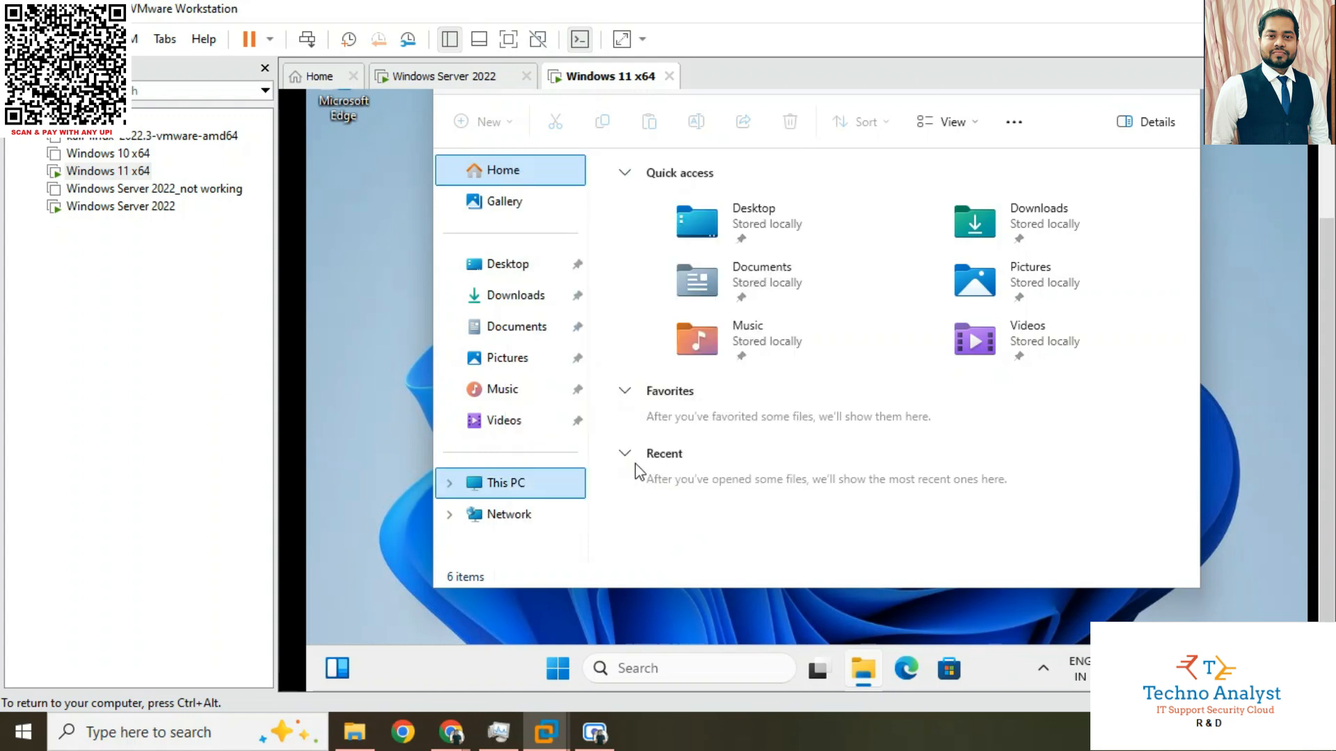
click(567, 470)
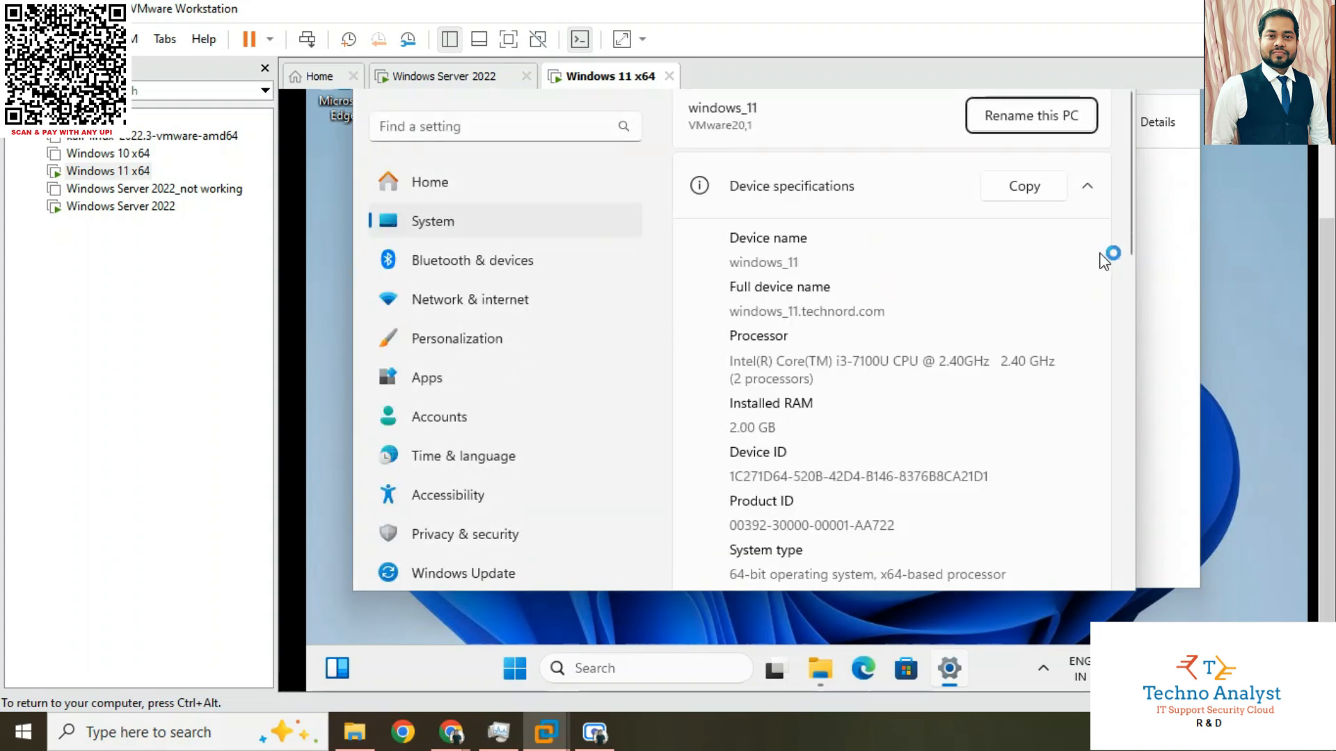
key(ctrl+alt)
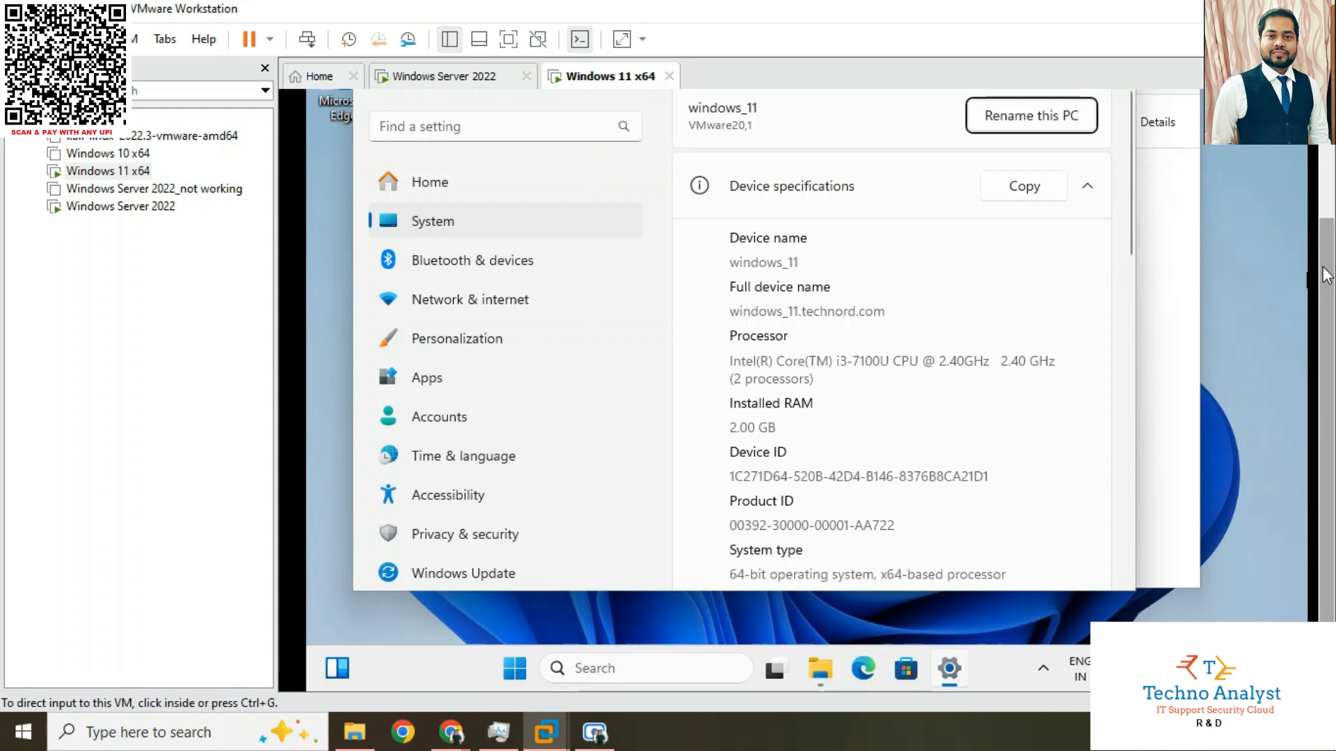
drag(1325, 277, 1325, 181)
click(1068, 110)
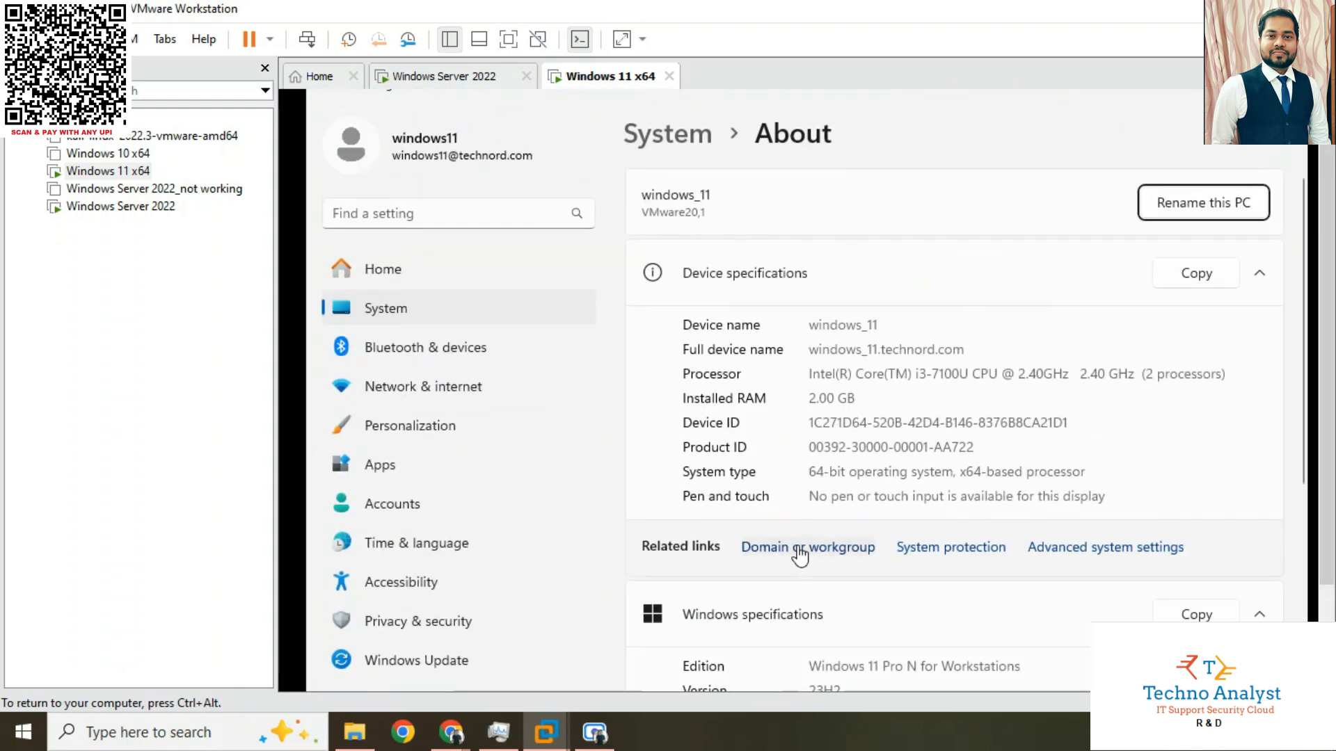
click(933, 547)
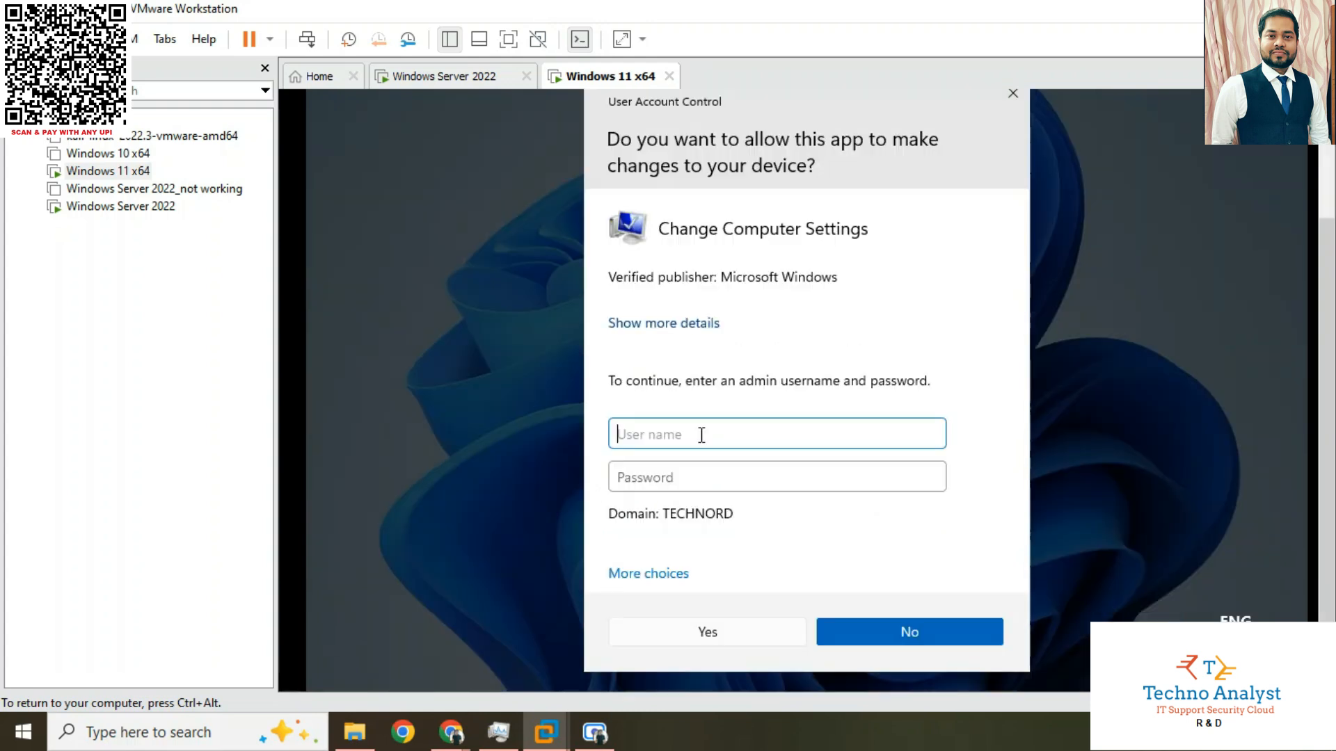
Authorize access to the computer settings with the administrator user name and the account password
text(administrator)
key(Tab)
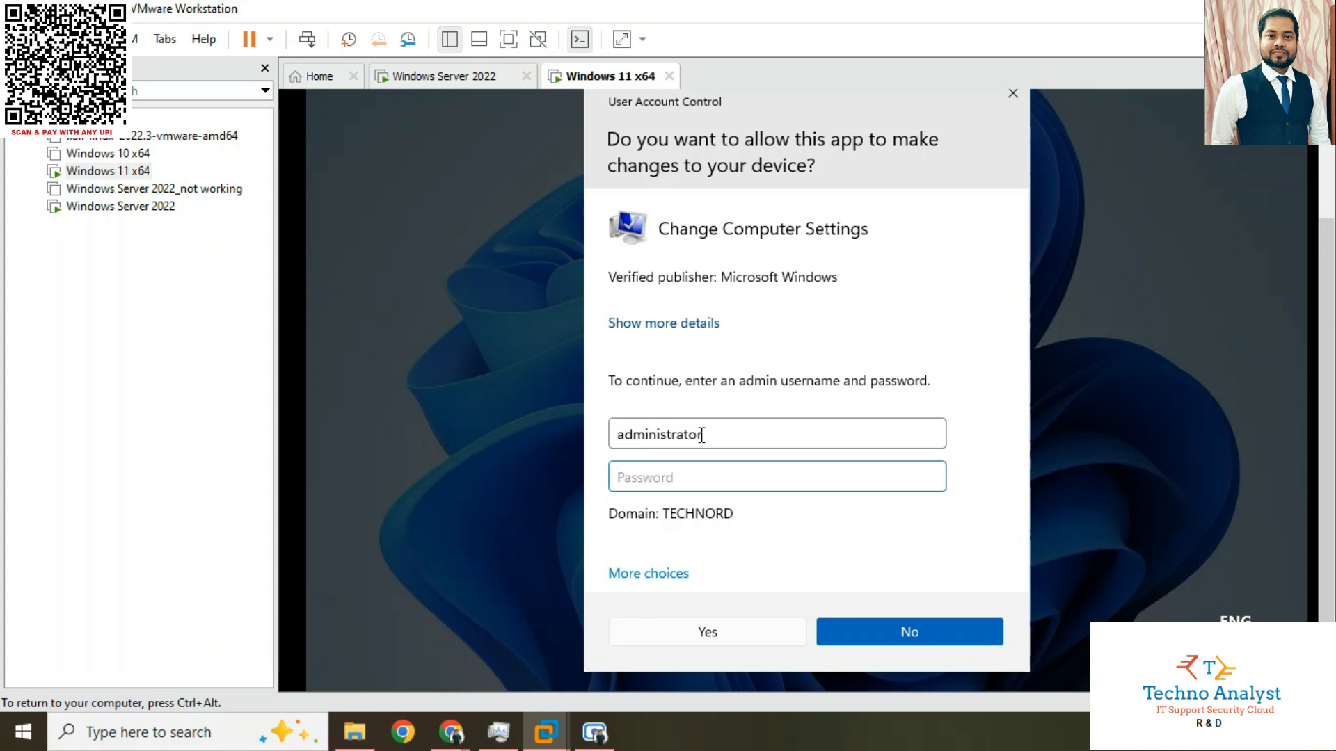
text(••••••••)
key(Return)
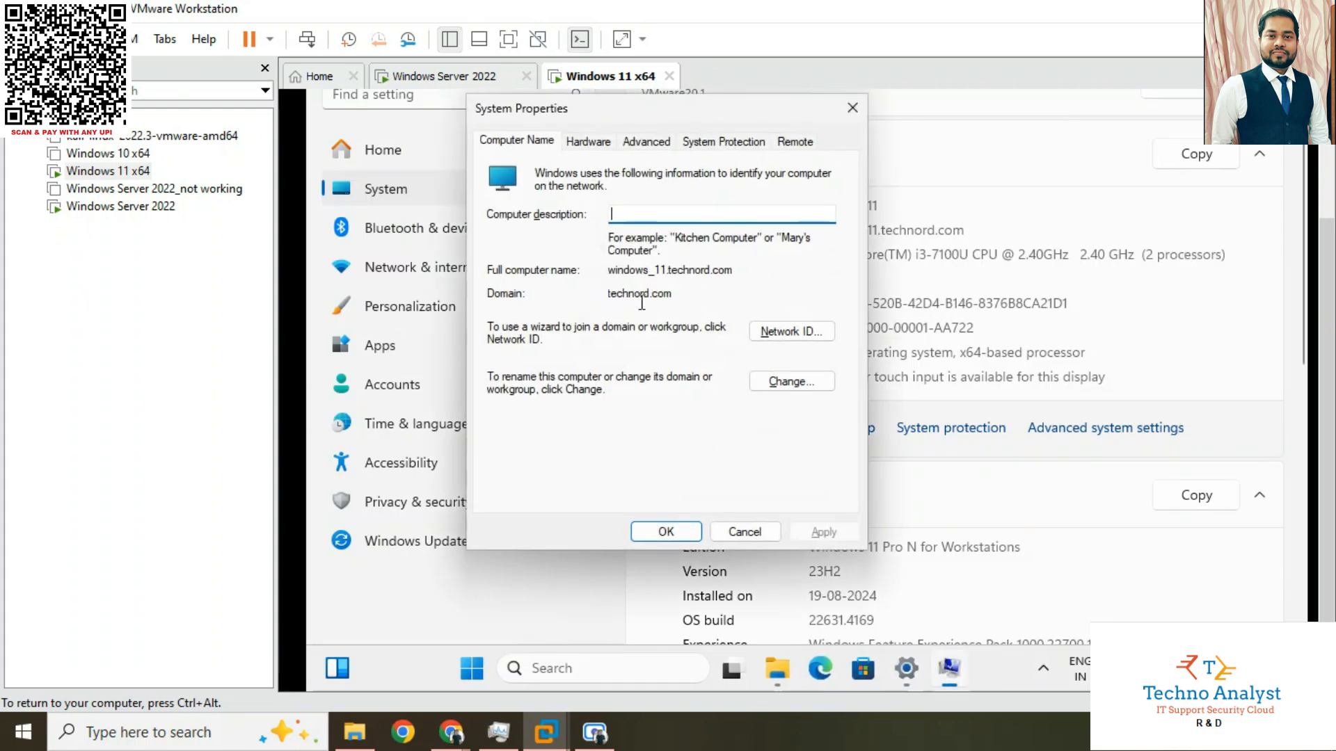
Examine the domain and full computer name in System Properties to verify the domain membership
drag(674, 293, 597, 288)
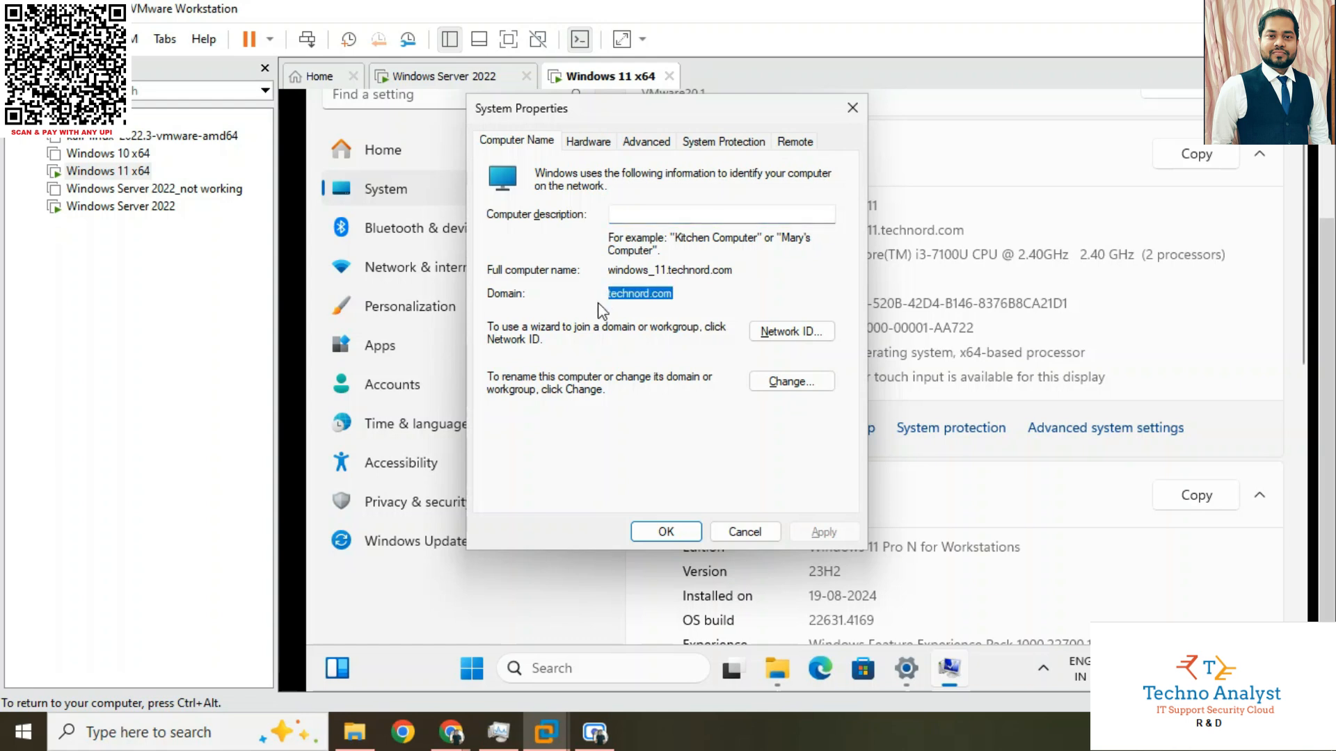
click(698, 294)
drag(609, 270, 737, 277)
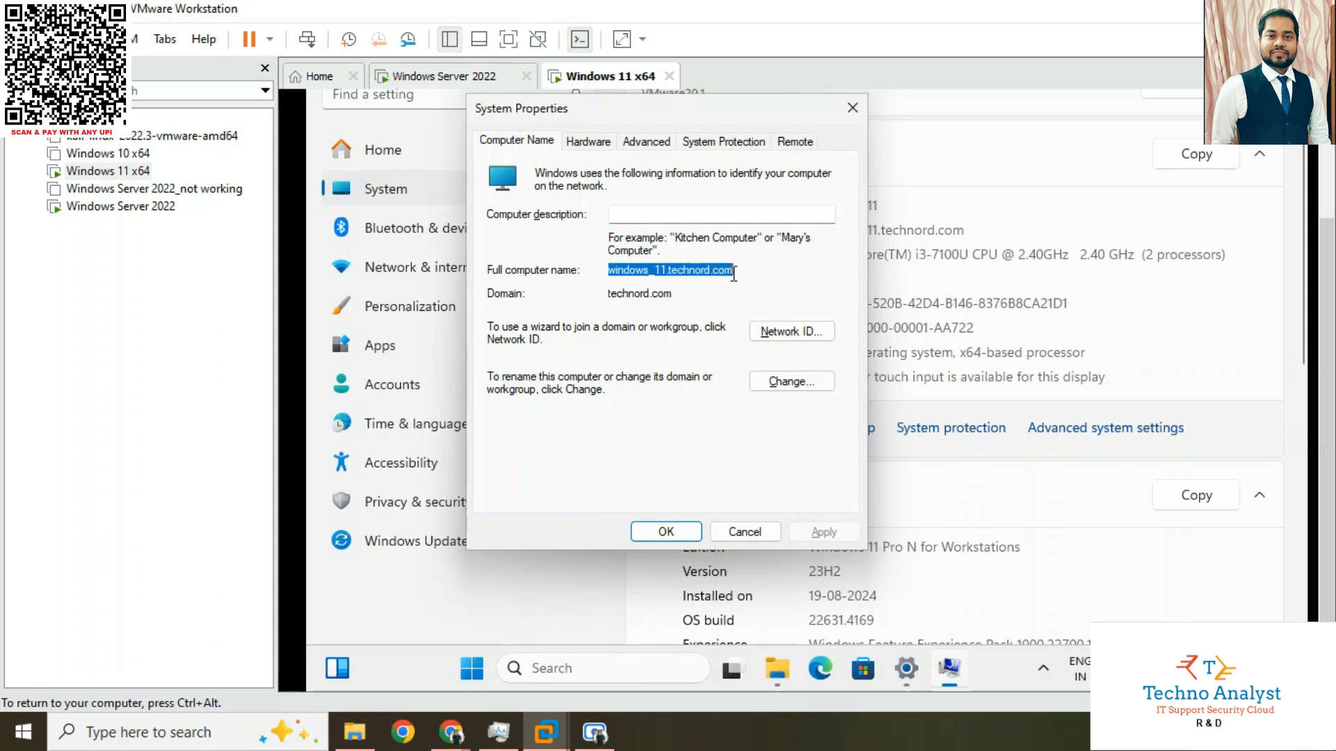
click(736, 276)
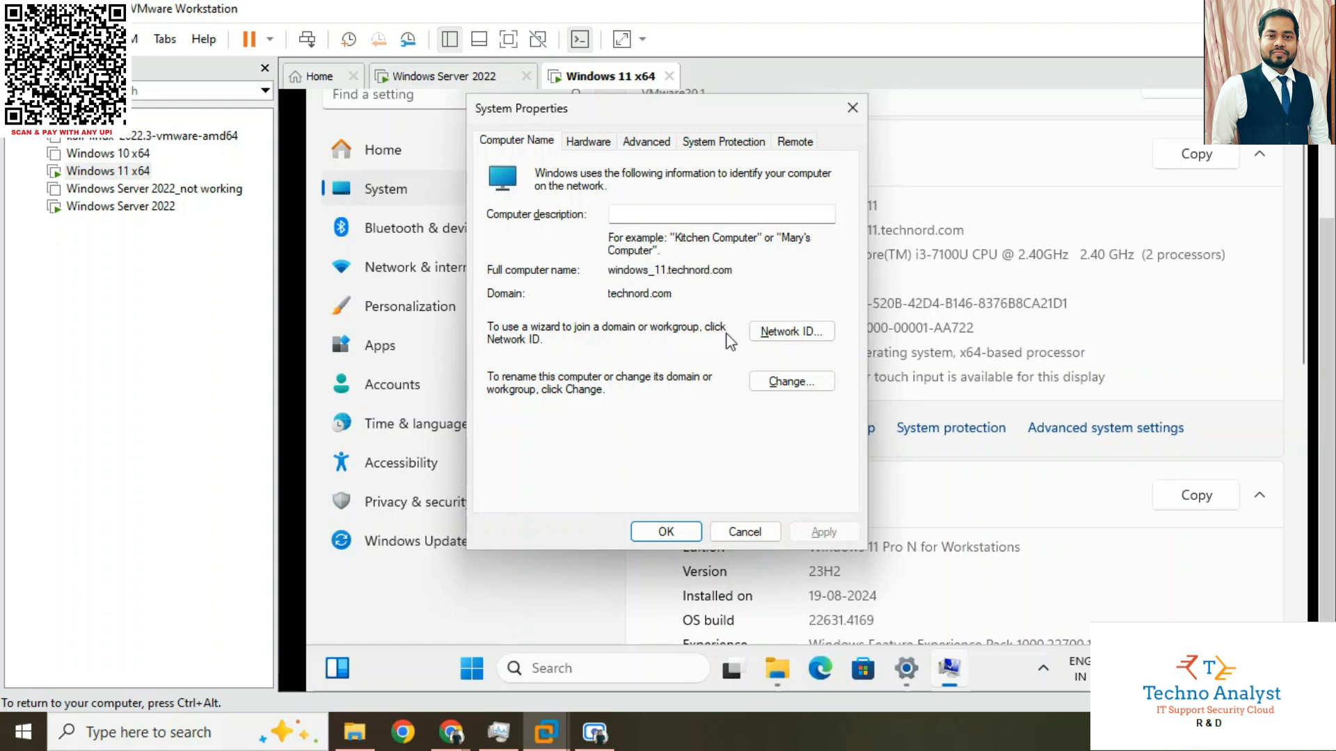